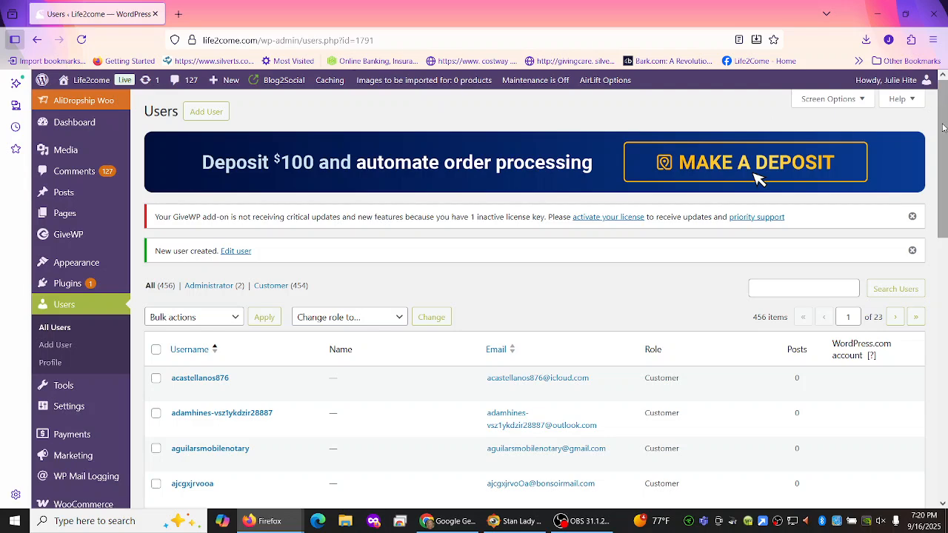
Step: Review the user accounts on the last page of the users list and the page before it
left_click_drag(943, 128, 946, 388)
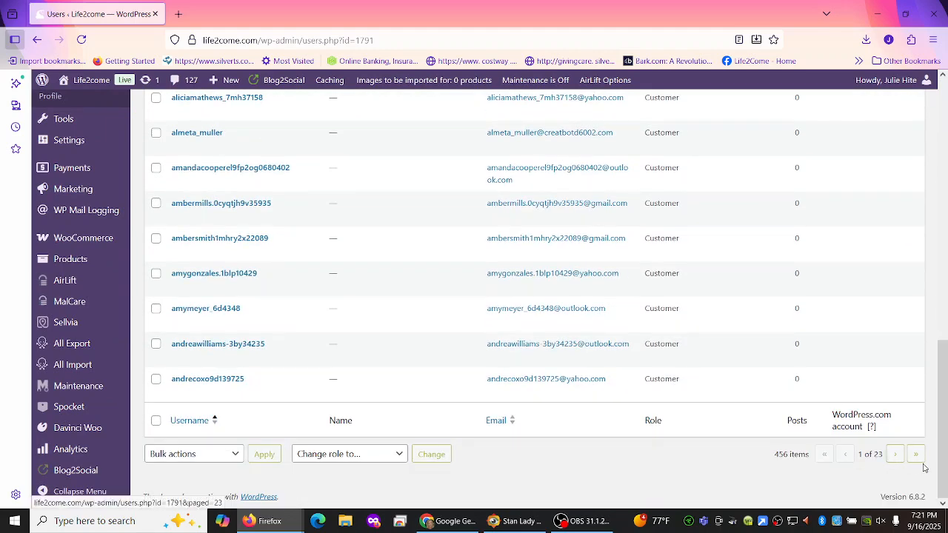
left_click(917, 457)
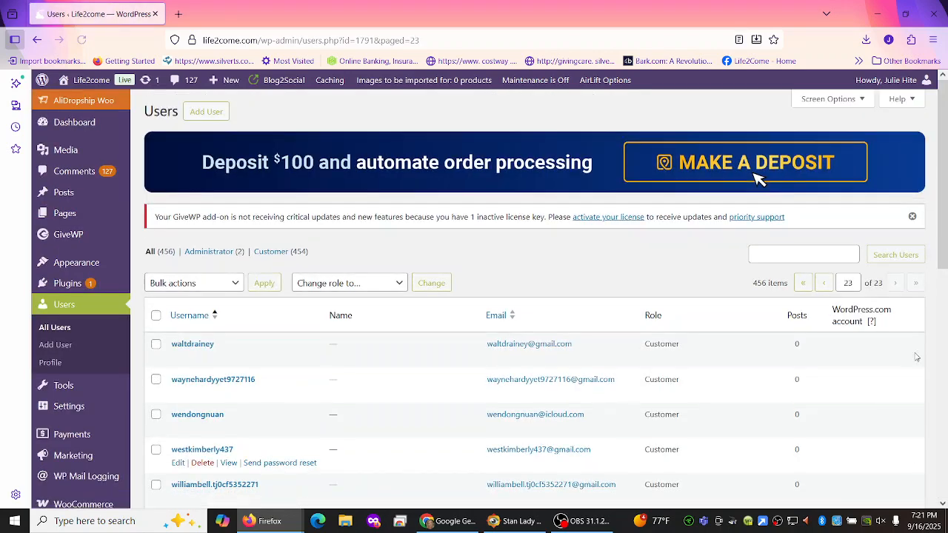
left_click(822, 289)
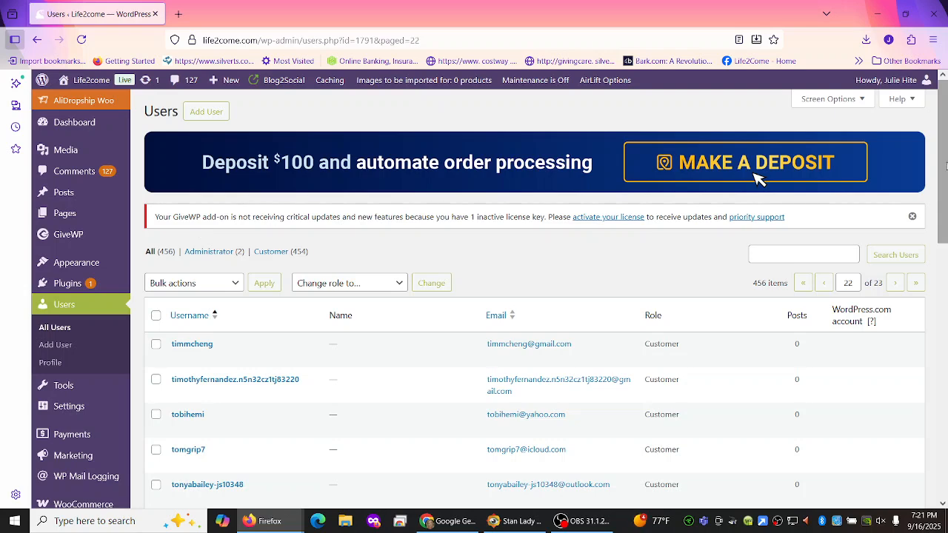
left_click_drag(944, 138, 946, 243)
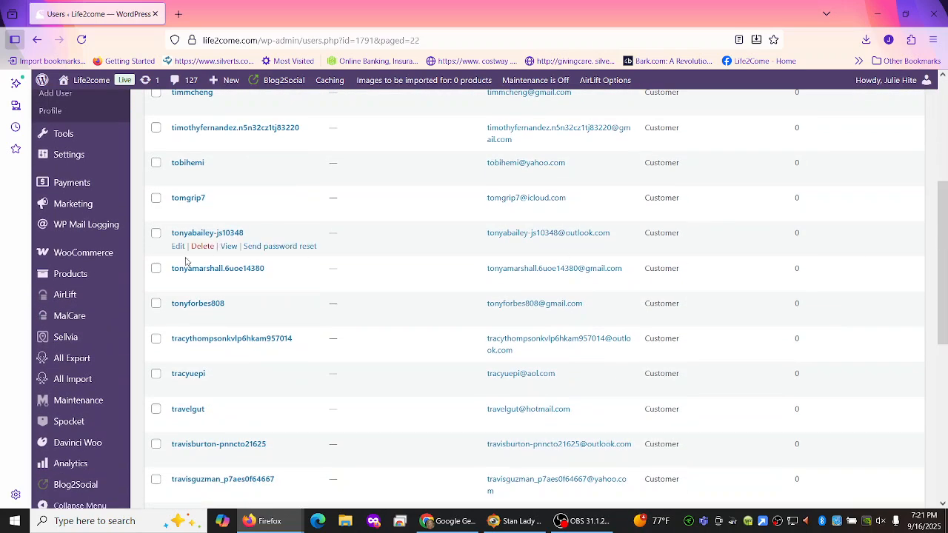
Step: Go to the full product list and open the Teddy Bear Plush Toy for editing
mouse_move(83, 277)
left_click(169, 281)
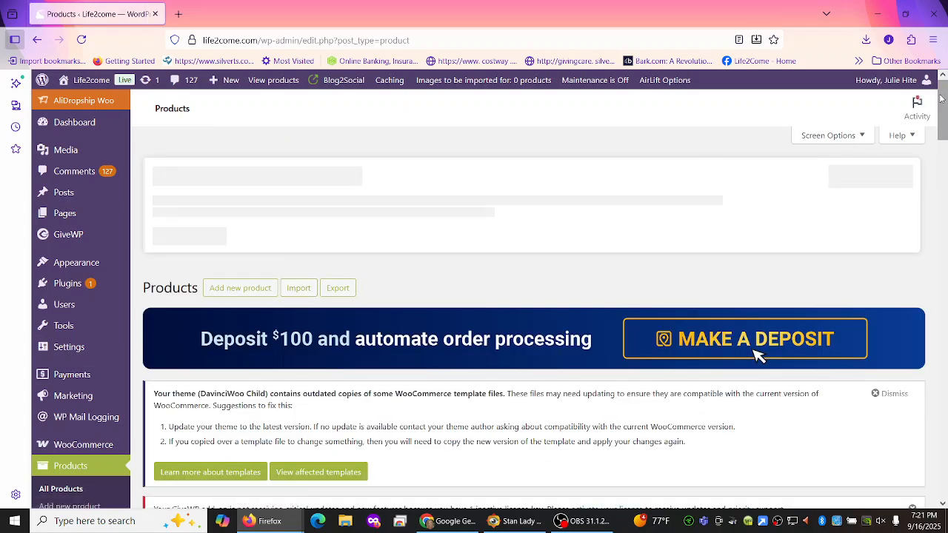
scroll(869, 141, "down", 3)
scroll(757, 174, "down", 6)
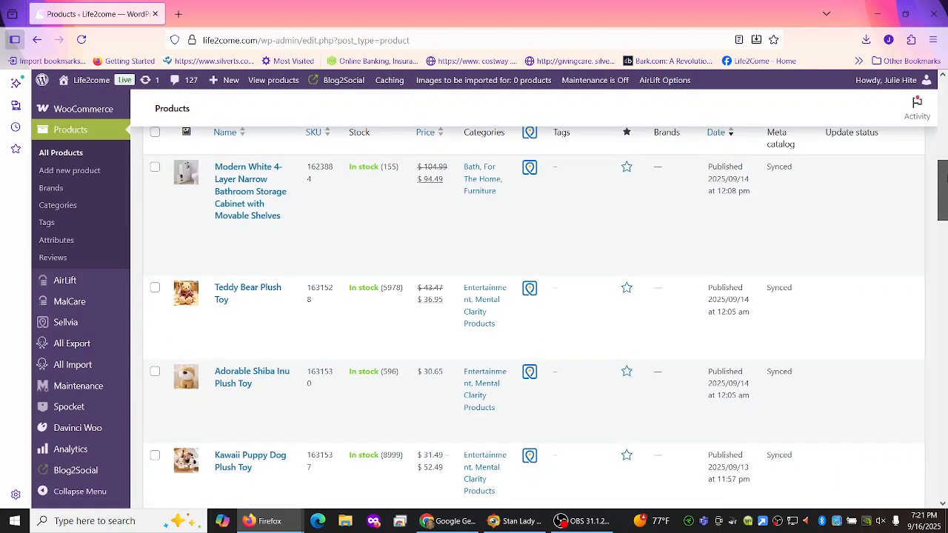
scroll(944, 178, "up", 2)
scroll(731, 221, "down", 1)
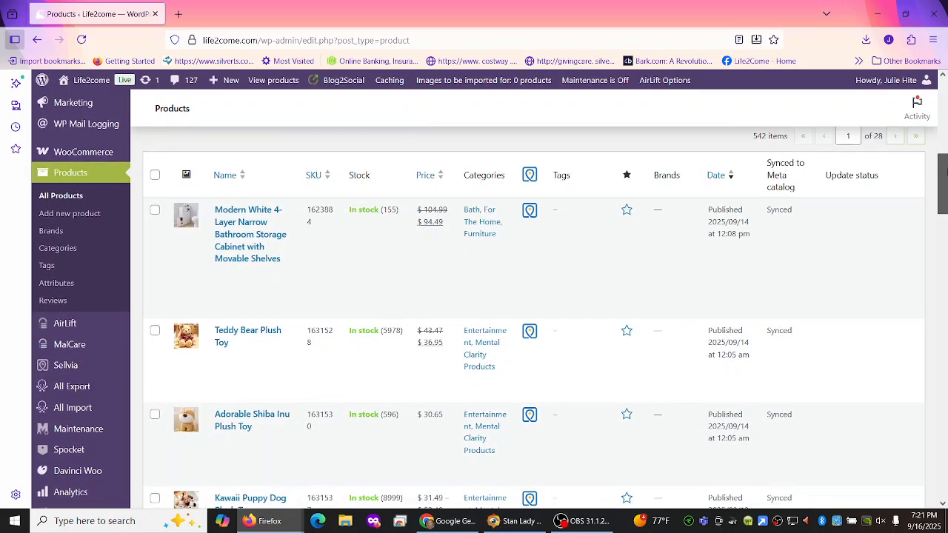
mouse_move(244, 337)
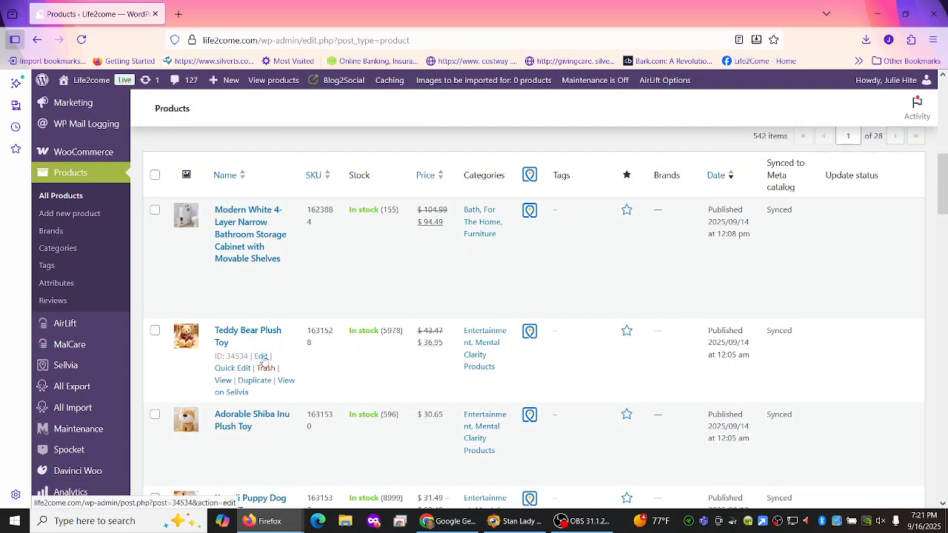
left_click(261, 357)
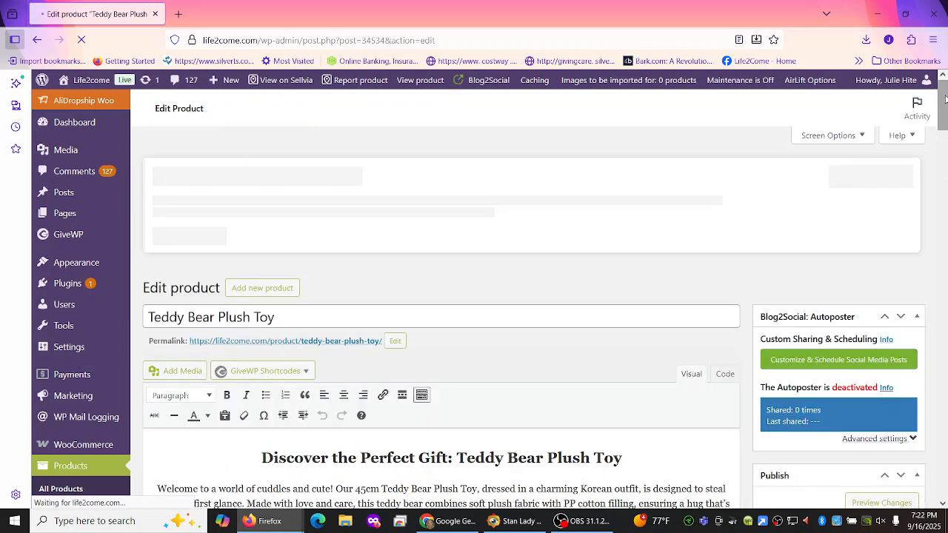
Step: Select and copy the whole product description of the Teddy Bear Plush Toy, from its opening heading to the closing paragraph
scroll(943, 116, "down", 2)
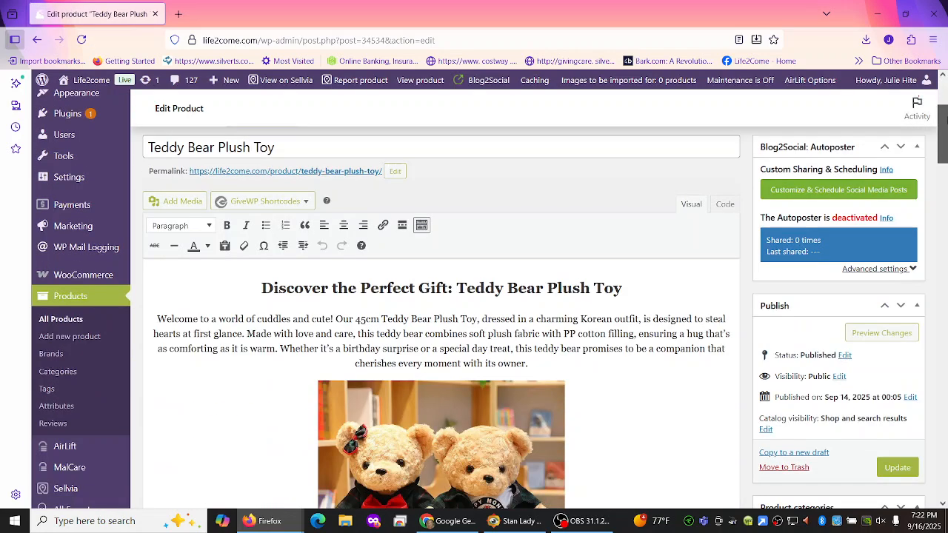
scroll(757, 355, "down", 5)
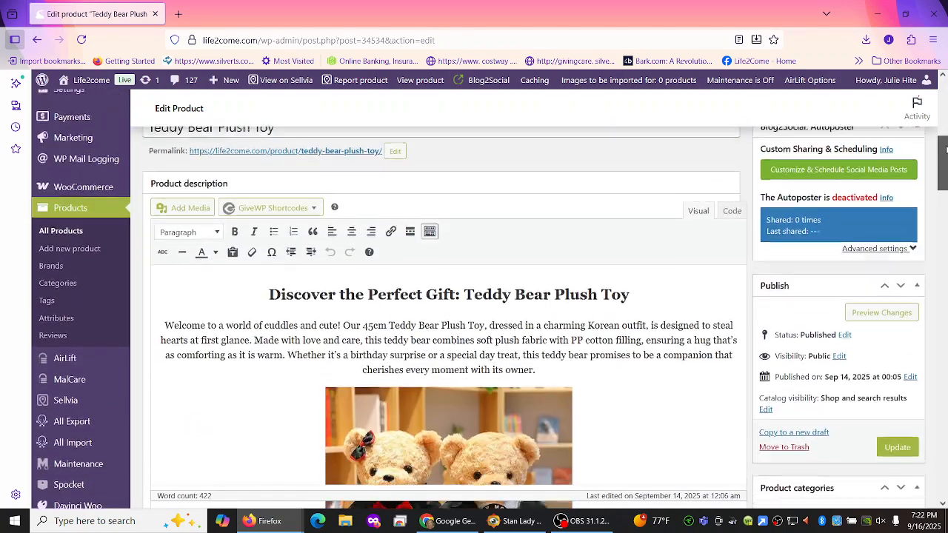
left_click_drag(946, 151, 945, 167)
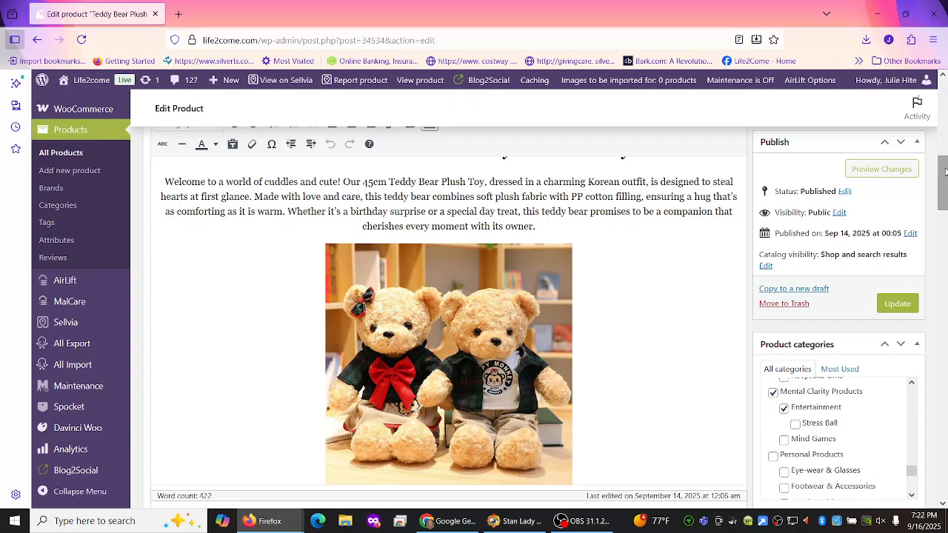
scroll(946, 185, "down", 1)
left_click_drag(946, 185, 946, 348)
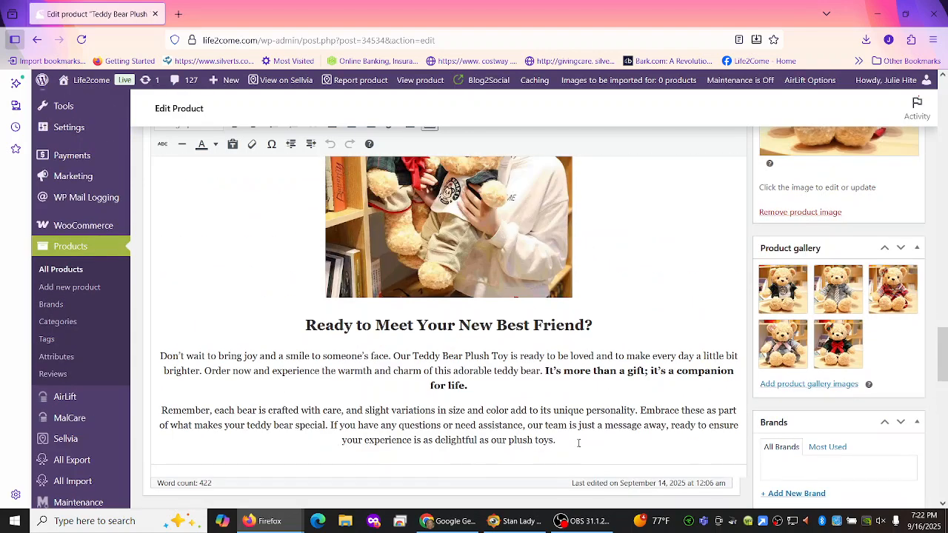
left_click_drag(579, 443, 171, 138)
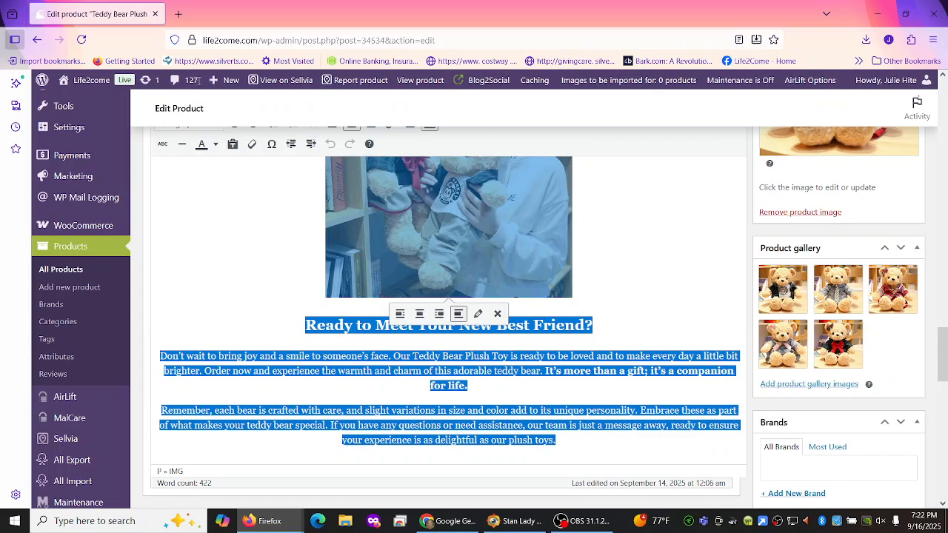
left_click_drag(199, 80, 294, 123)
left_click_drag(278, 90, 376, 328)
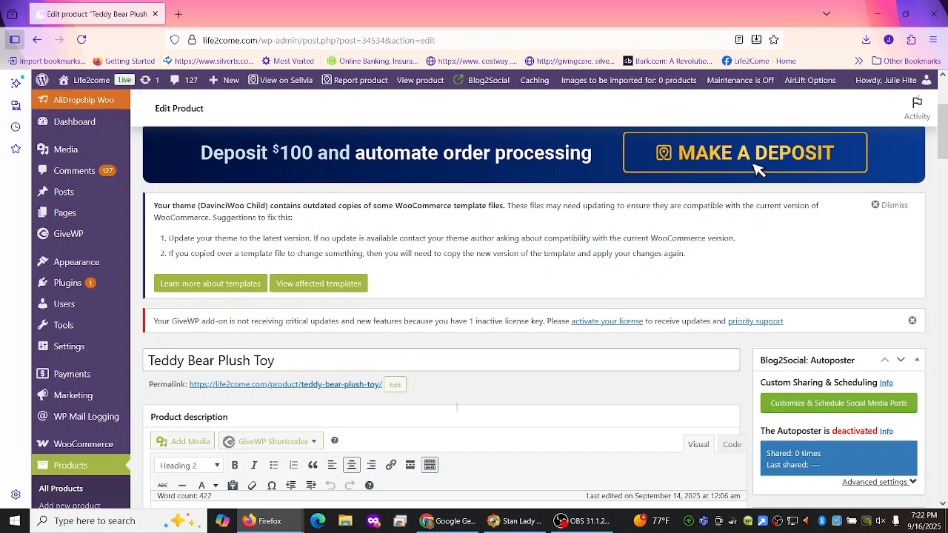
scroll(376, 329, "down", 4)
left_click_drag(546, 361, 140, 239)
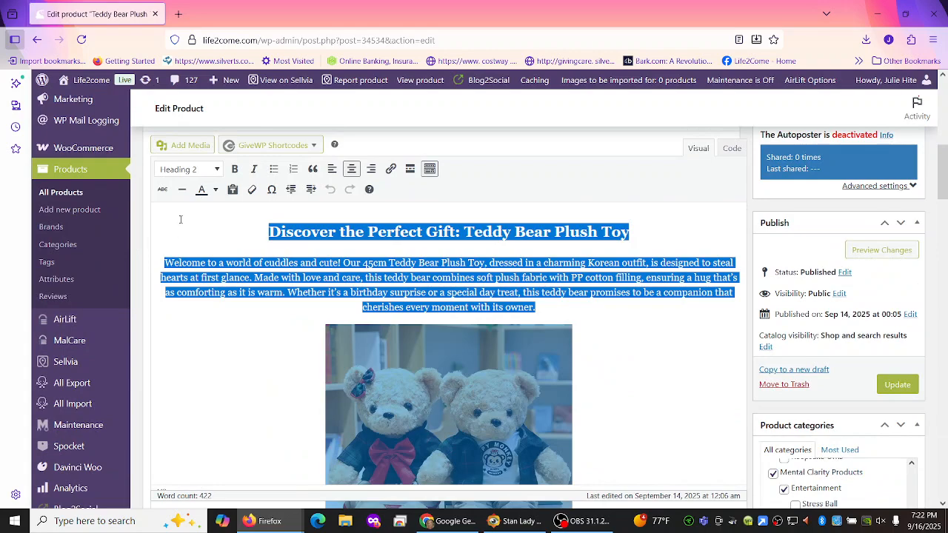
left_click_drag(140, 239, 383, 474)
scroll(383, 474, "down", 5)
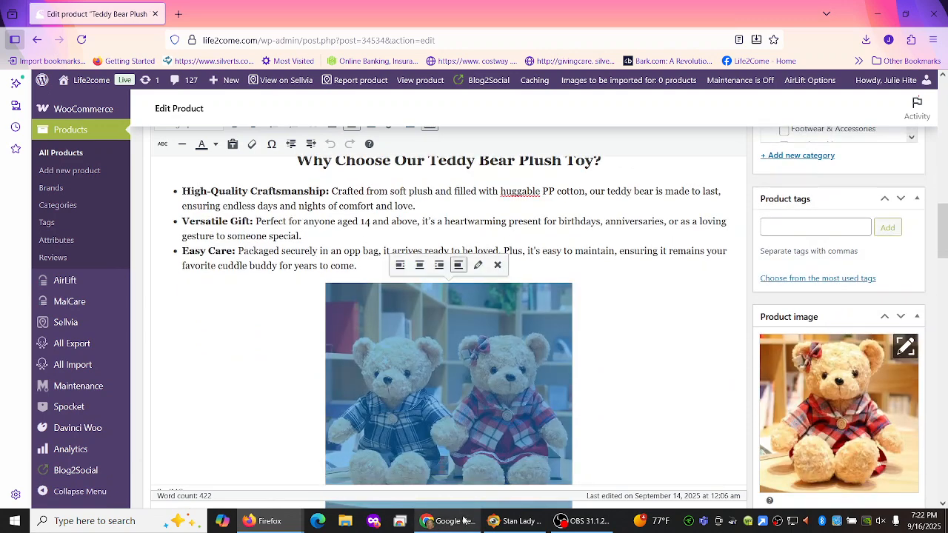
Step: Switch to Google Gemini in Chrome, load gemini.google.com/app in an additional tab and return to the original Gemini tab
left_click(463, 524)
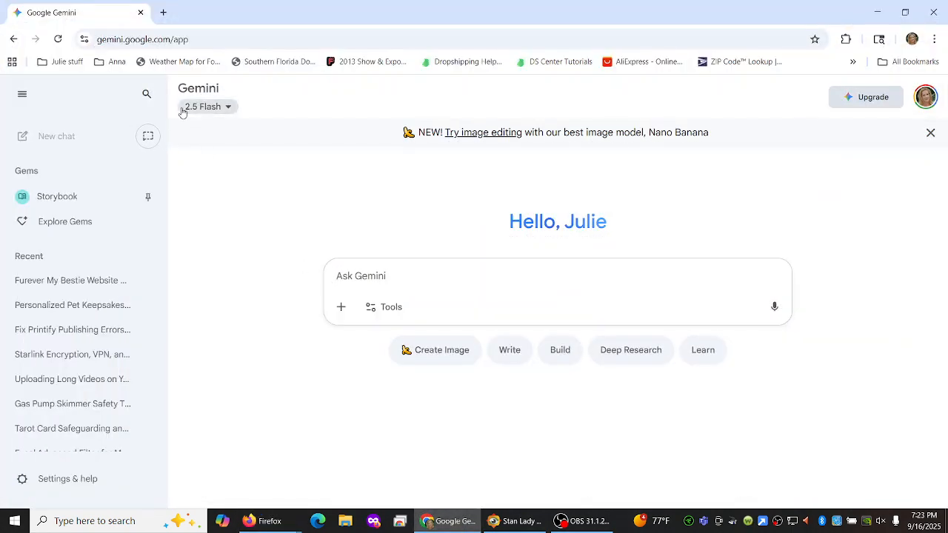
left_click(163, 12)
type("gemini.google.com/app")
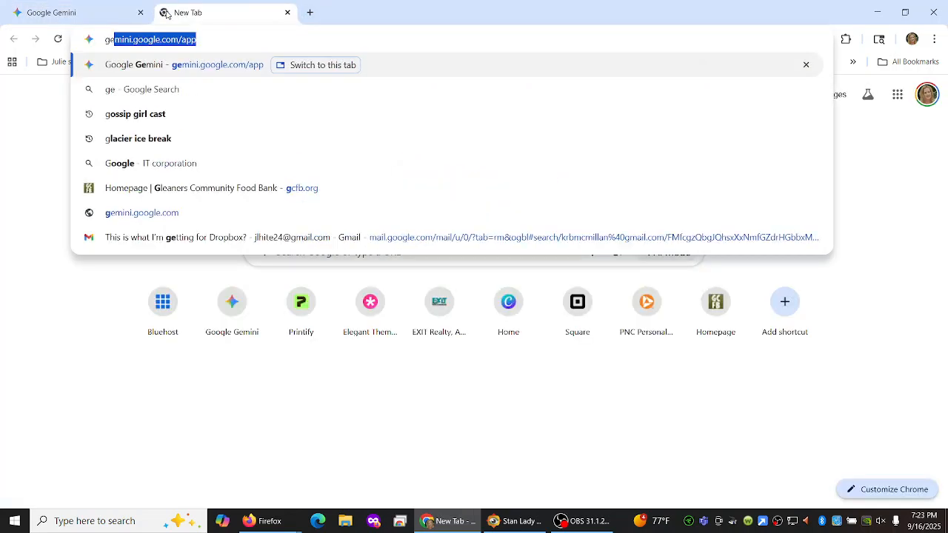
key("Return")
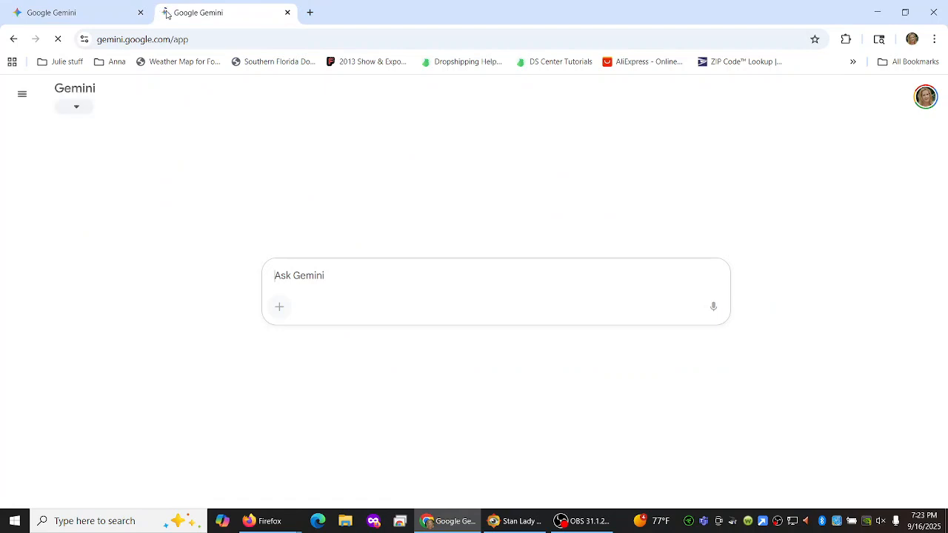
left_click(123, 14)
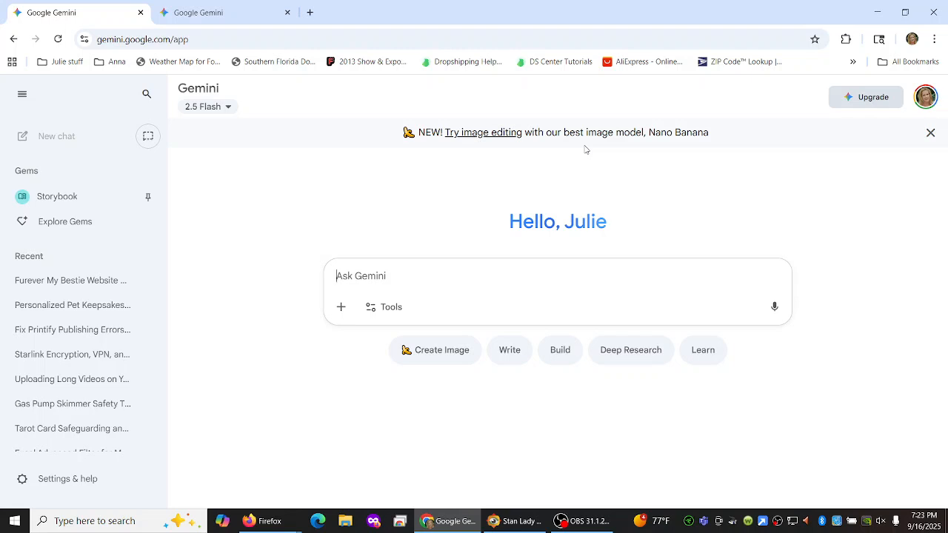
Step: Begin a Gemini prompt reading "Please rewrite the following product description keeping the specifications and details"
left_click(471, 273)
type("r")
key("BackSpace")
type("re")
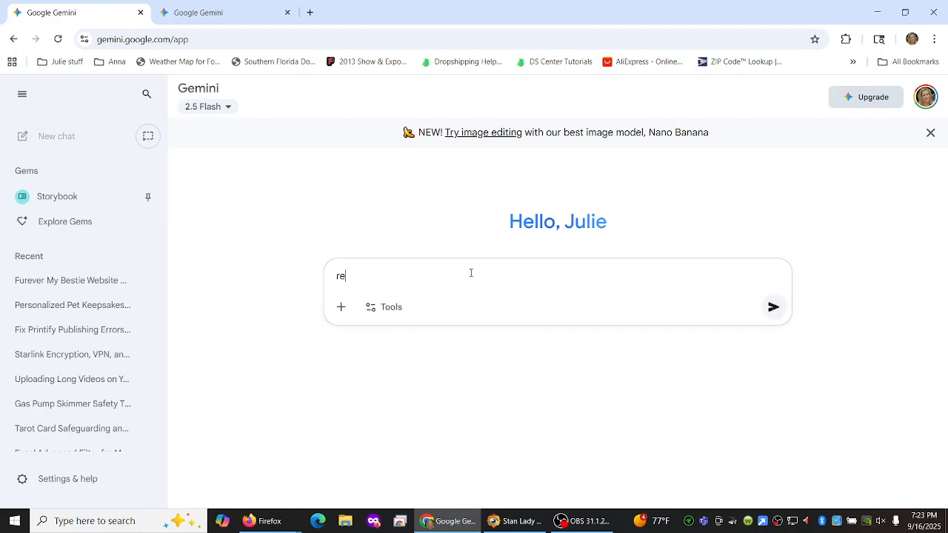
key("BackSpace")
type("p")
key("BackSpace")
type("Please rewrite the foll")
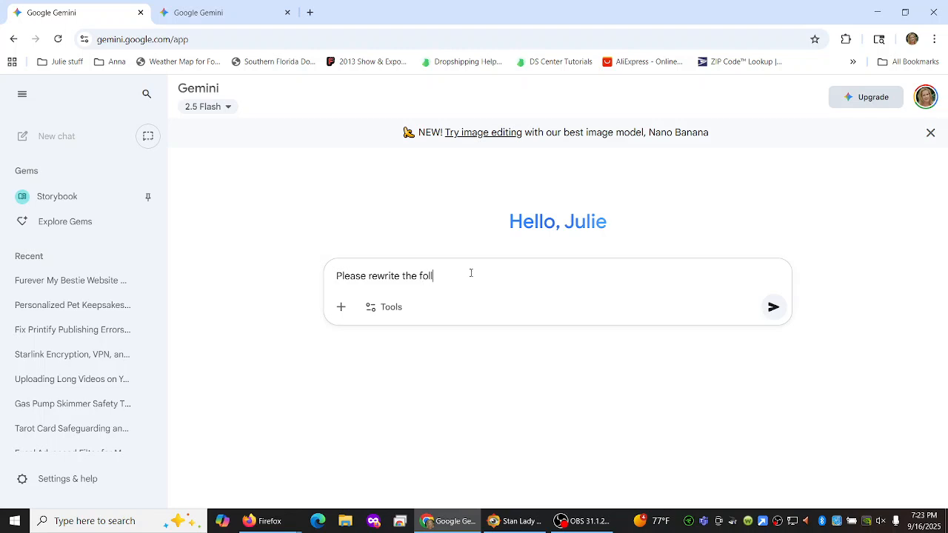
type("owing prodct")
key("BackSpace")
key("BackSpace")
key("BackSpace")
type("uct description to")
key("BackSpace")
key("BackSpace")
type("kee")
key("BackSpace")
key("BackSpace")
key("BackSpace")
type("keeping the specifications and detai")
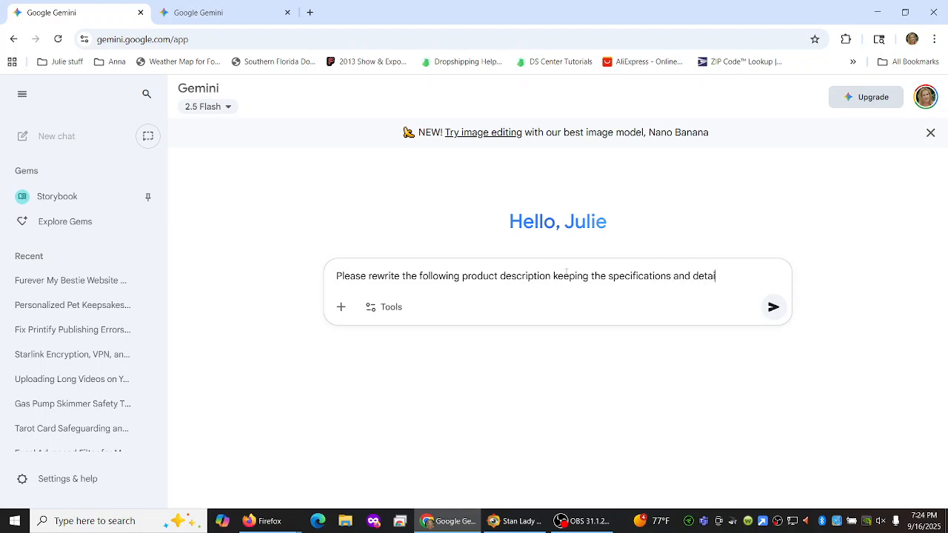
Step: Extend the prompt with "I want you to add to the description the benefit to Dementia patients for soothing and comfort."
type("ls. I want you to add to t")
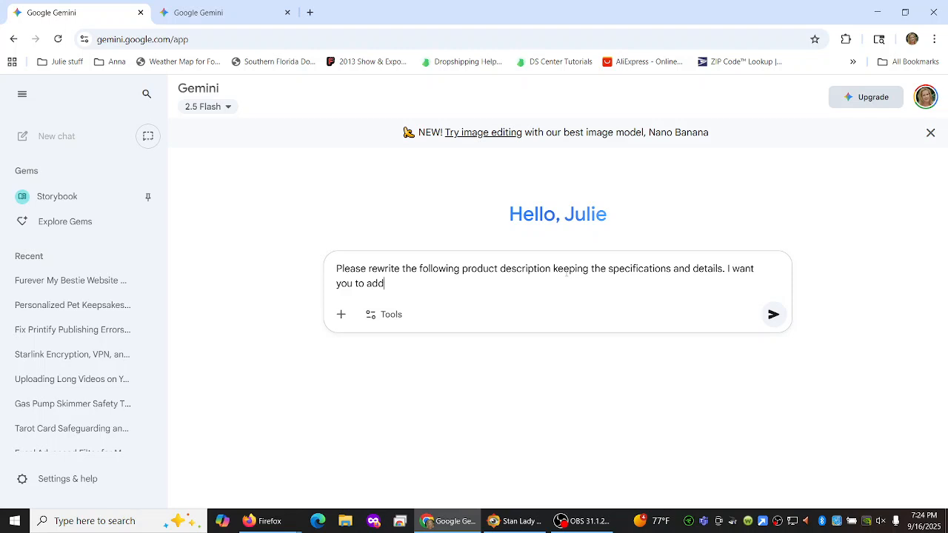
type("description the b")
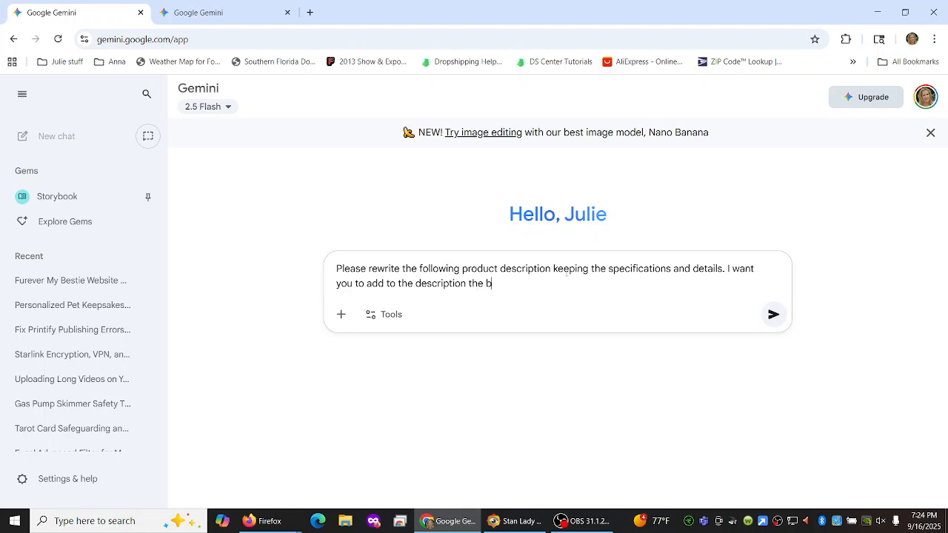
type("enefit to Dementia pa")
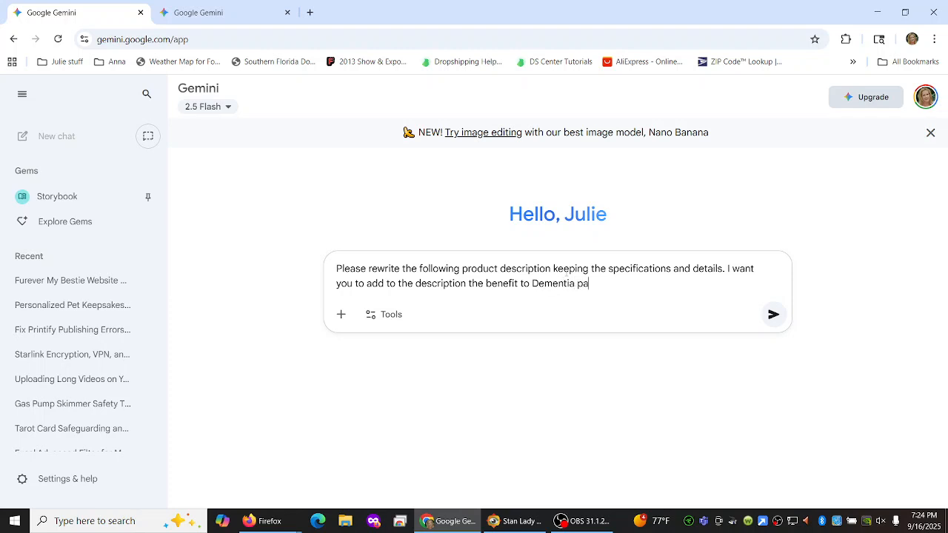
type("tients for soothing and com")
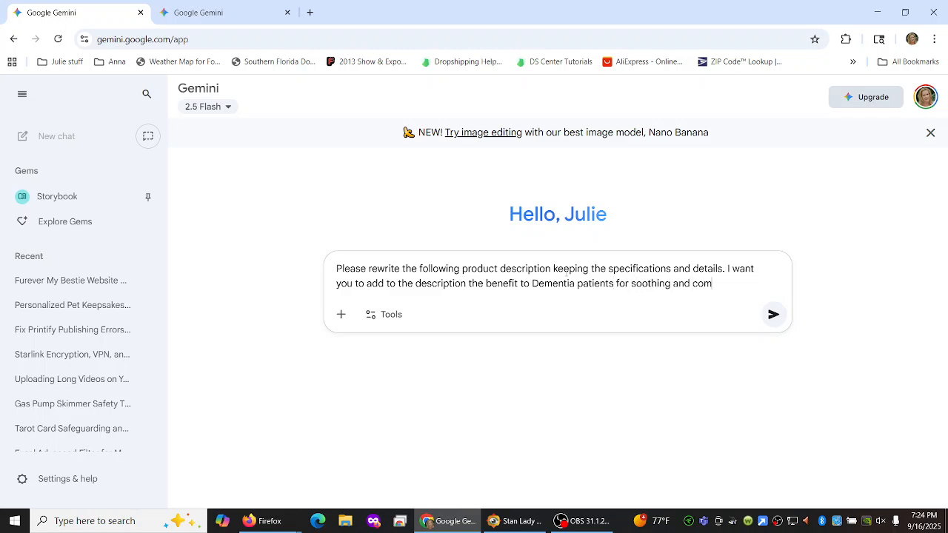
type("fort. Use some")
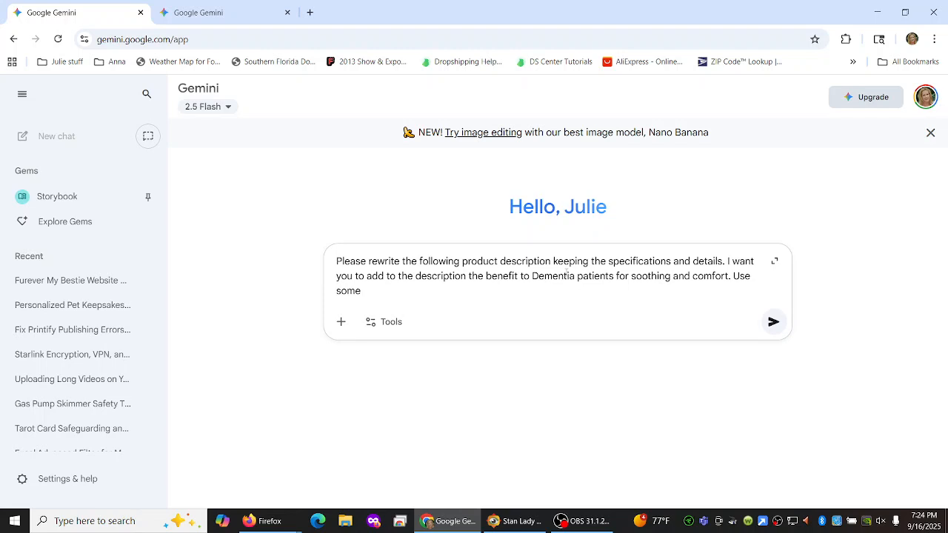
Step: Ask in the prompt for online information regarding dementia patients that have anxiety, loneliness and fidgeting issues
type(" information online regarding dementia patients that have anxiety, lonile")
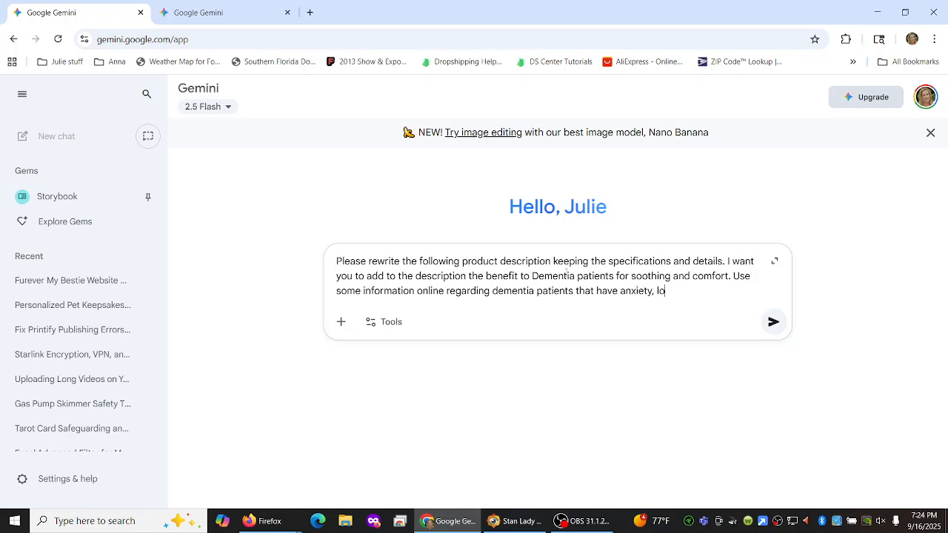
key("BackSpace")
key("BackSpace")
key("BackSpace")
type("liness and fit")
key("BackSpace")
type("giting issues.")
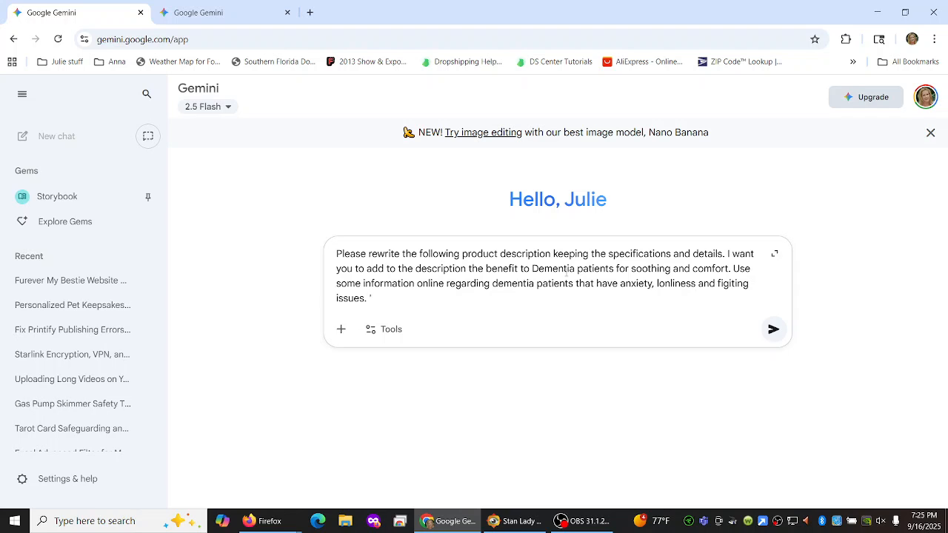
Step: Paste the copied teddy bear description into the prompt, enclosed in single quotes, submit it and read through the rewritten description
key("ctrl+v")
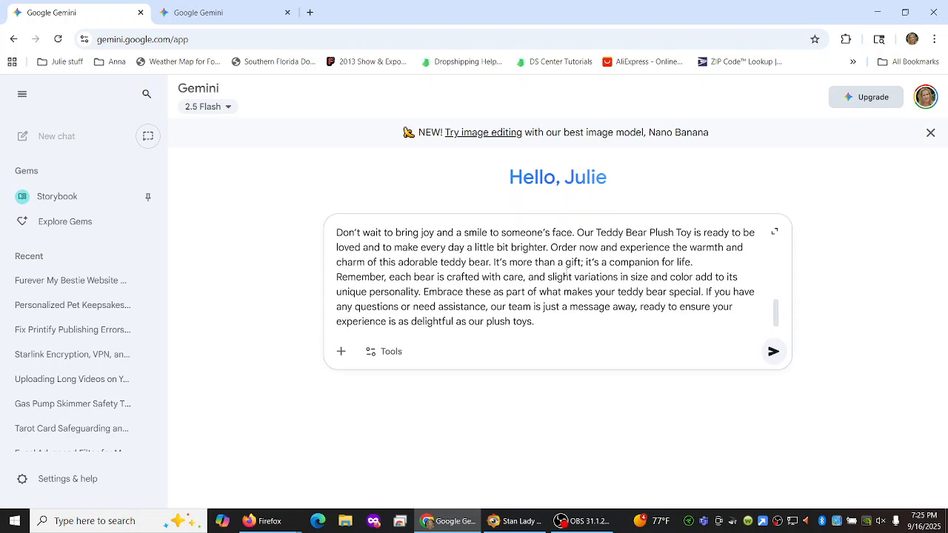
type("'")
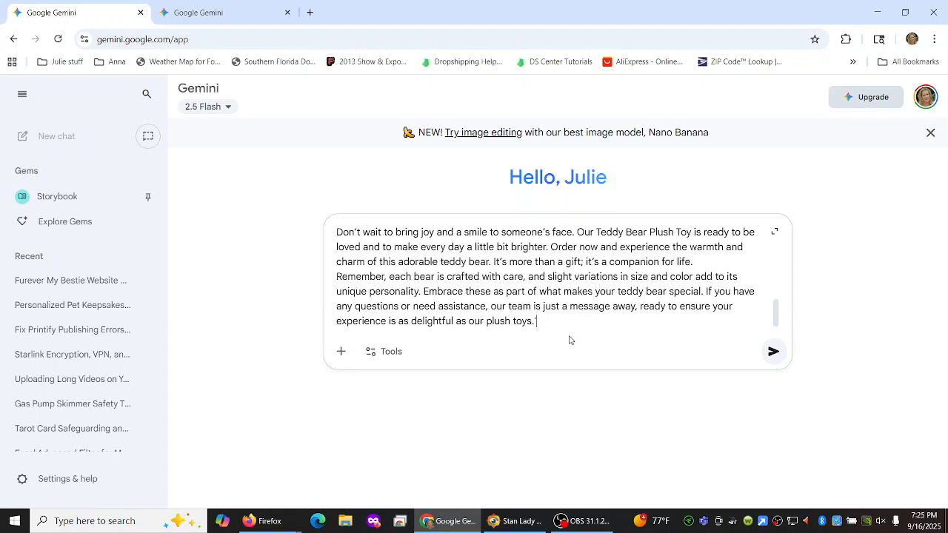
key("Return")
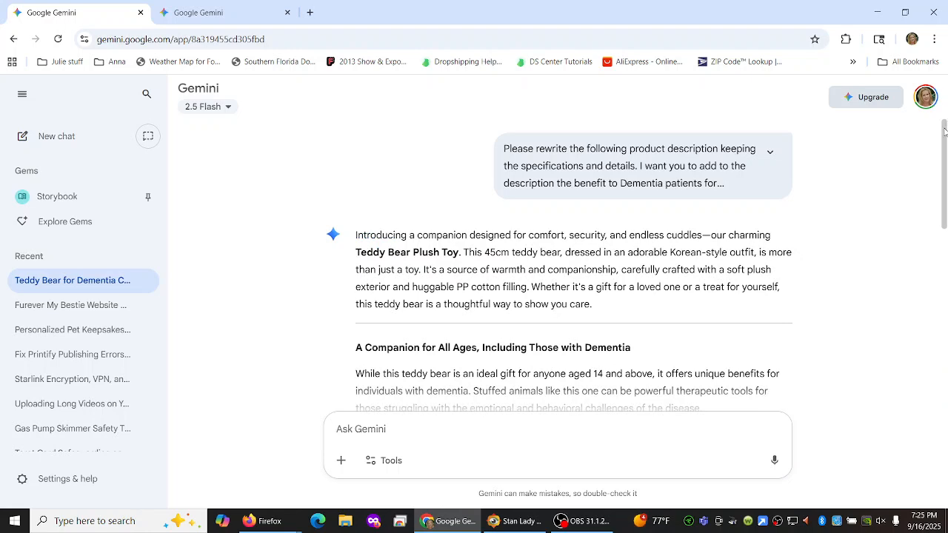
left_click_drag(945, 132, 946, 168)
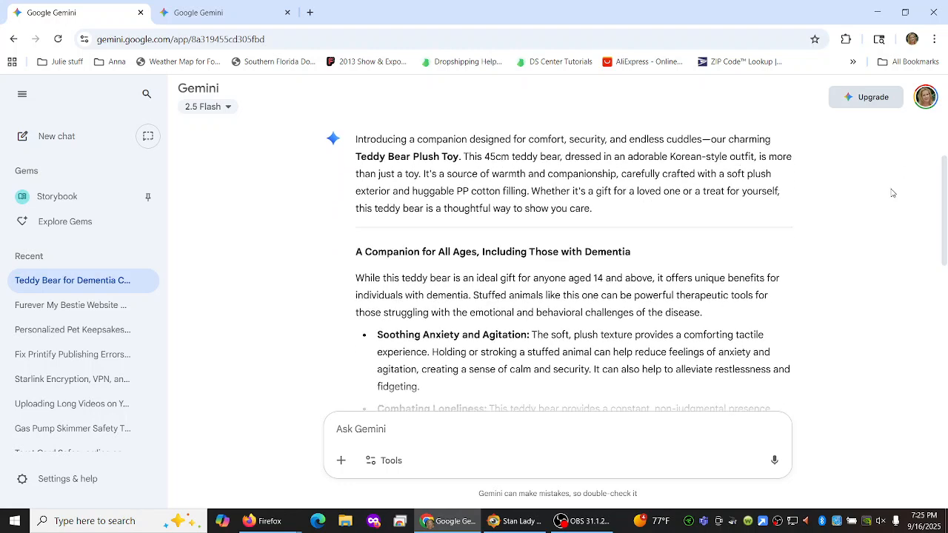
Step: Read the rewritten teddy bear description through to its end and copy the whole response
left_click_drag(946, 205, 946, 236)
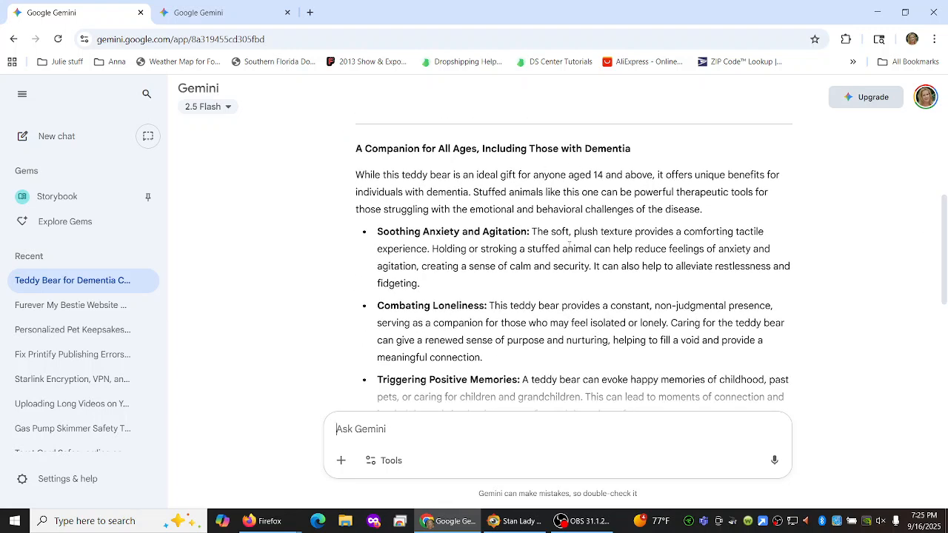
left_click_drag(946, 243, 946, 361)
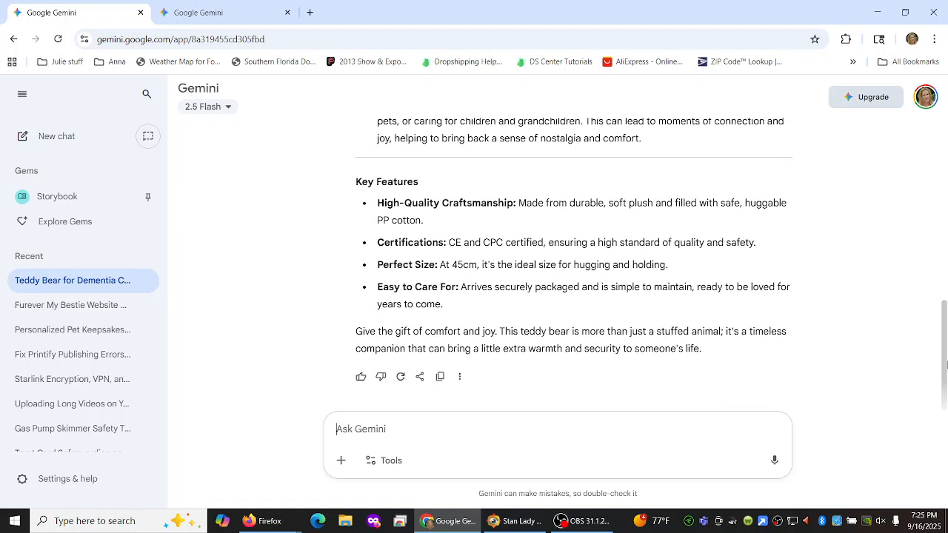
left_click(442, 378)
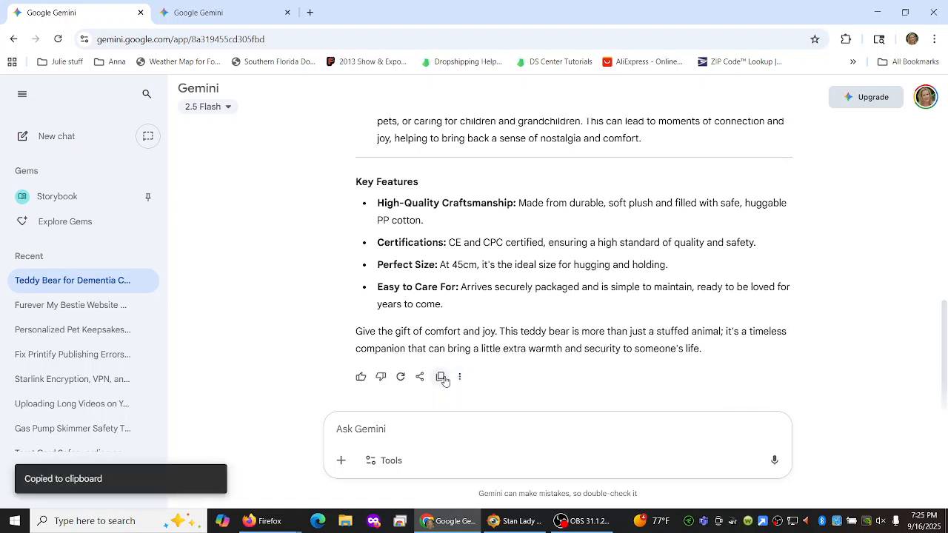
Step: Switch to the Teddy Bear Plush Toy edit page in Firefox and find the start of its product description
mouse_move(267, 524)
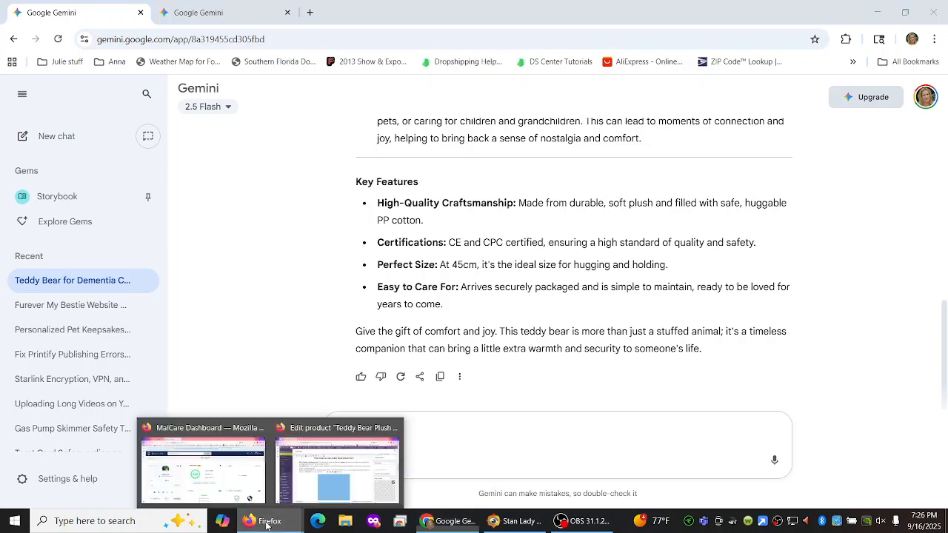
left_click(339, 474)
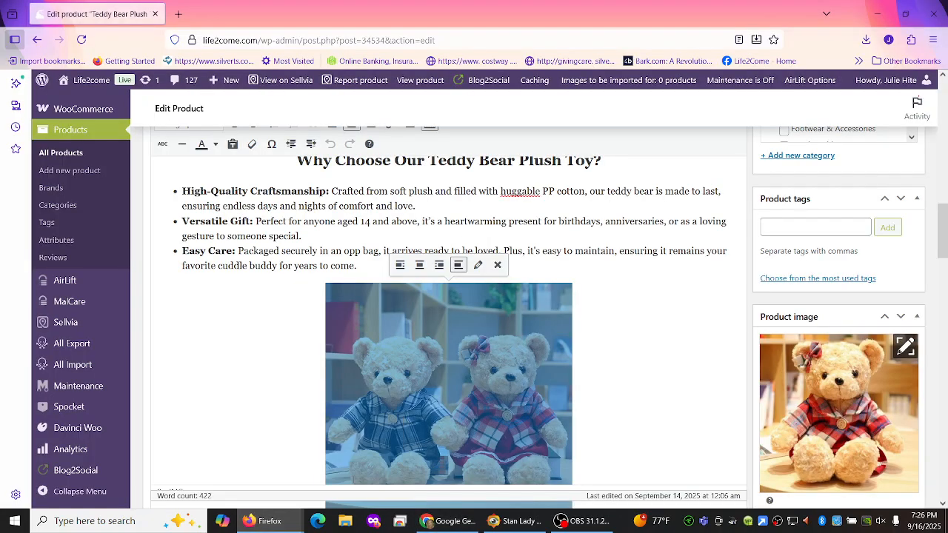
left_click_drag(941, 255, 945, 195)
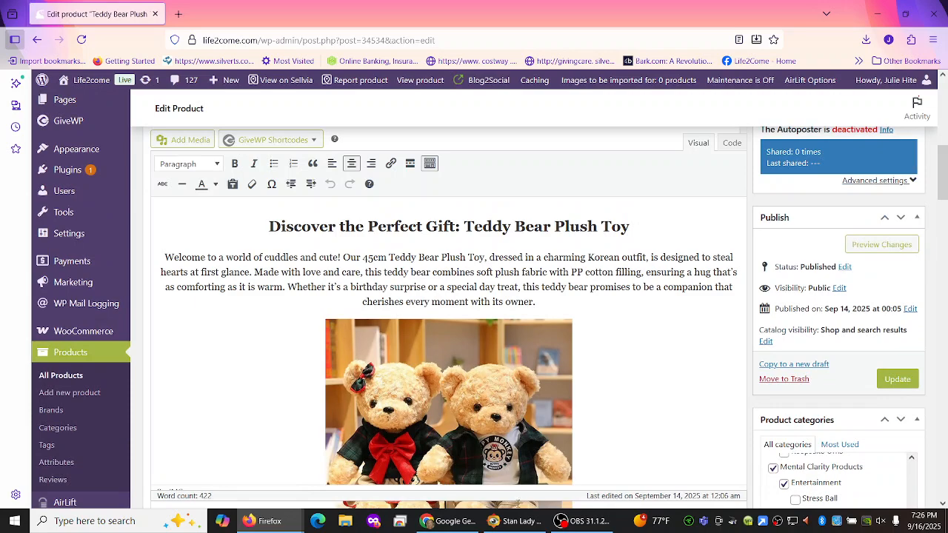
Step: Return to Gemini and copy the introductory paragraph of the rewrite, starting with "Introducing a companion designed for comfort"
left_click(454, 522)
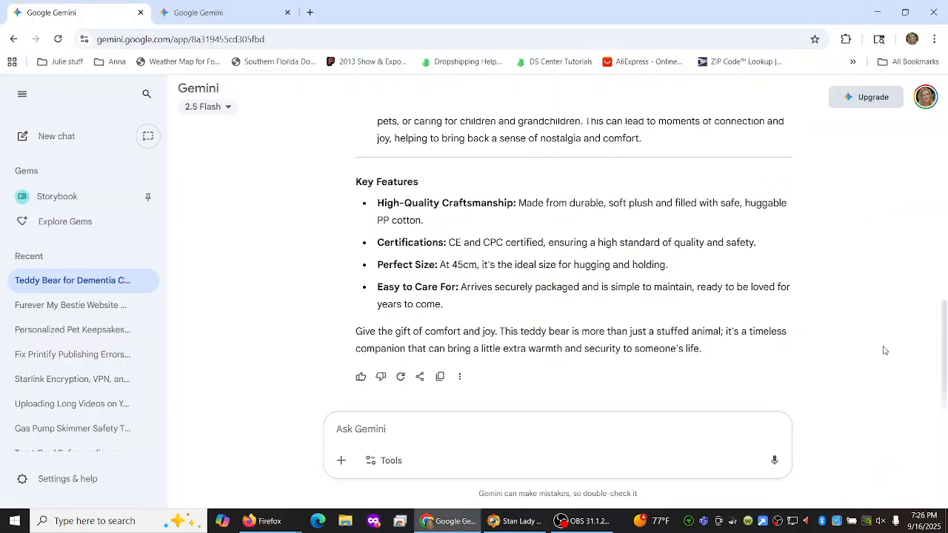
left_click_drag(944, 359, 941, 199)
left_click_drag(604, 252, 350, 258)
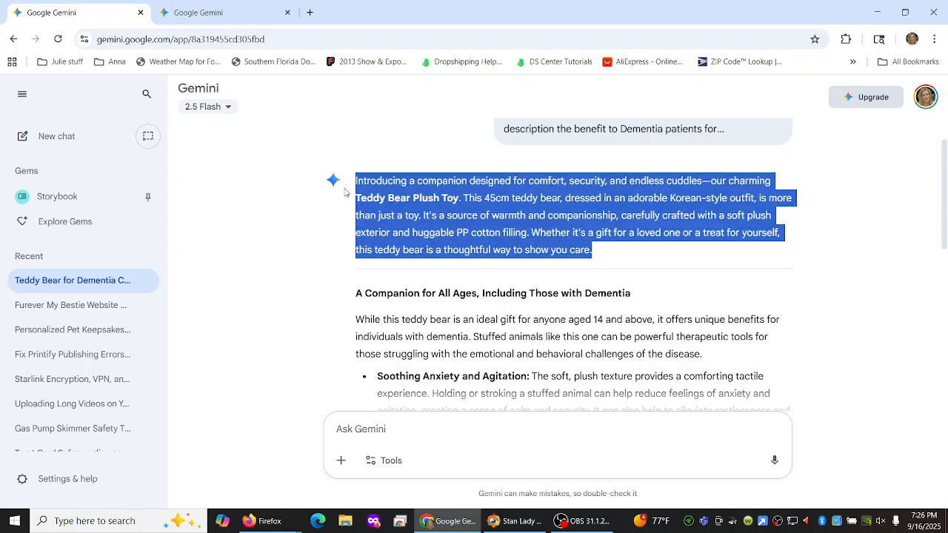
Step: In the Firefox product description, paste the copied introduction on a new line below the "Discover the Perfect Gift: Teddy Bear Plush Toy" heading
left_click(282, 516)
left_click(341, 480)
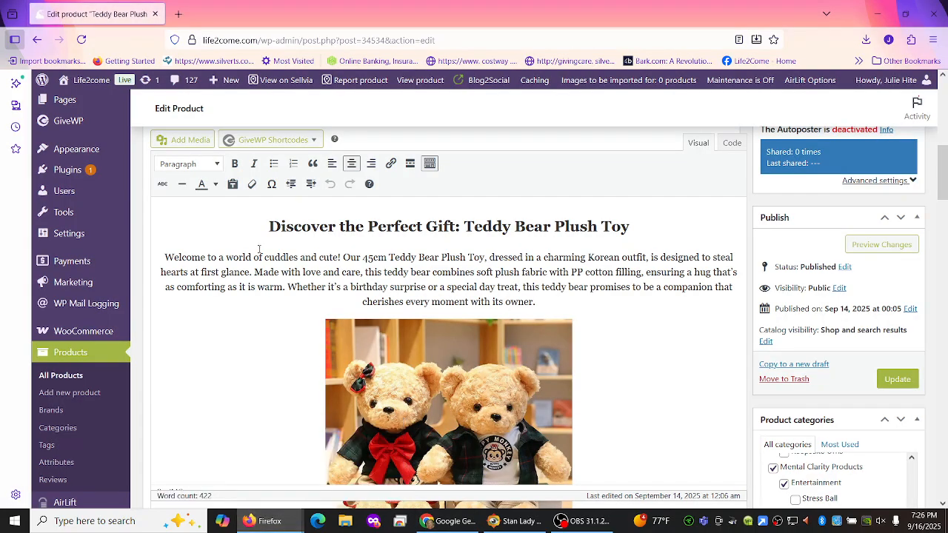
left_click(164, 257)
key("Return")
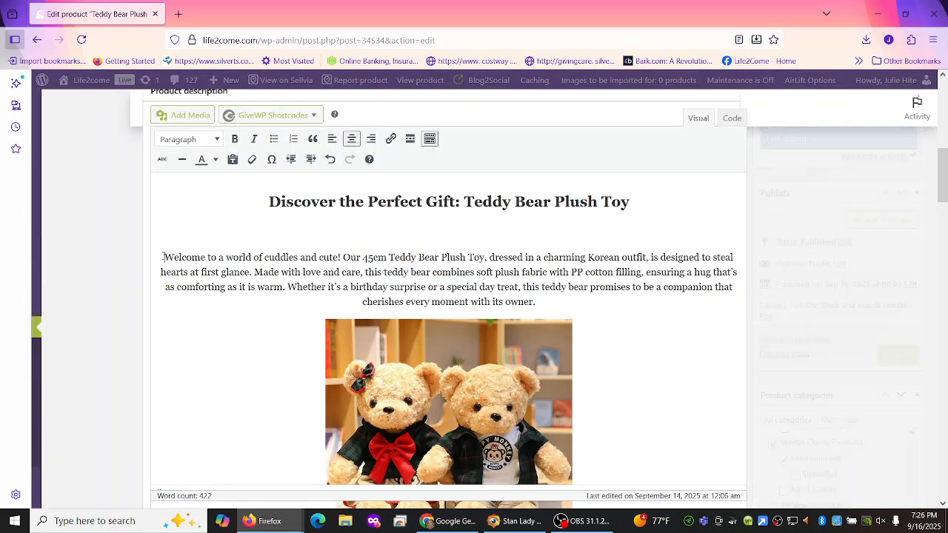
left_click(168, 231)
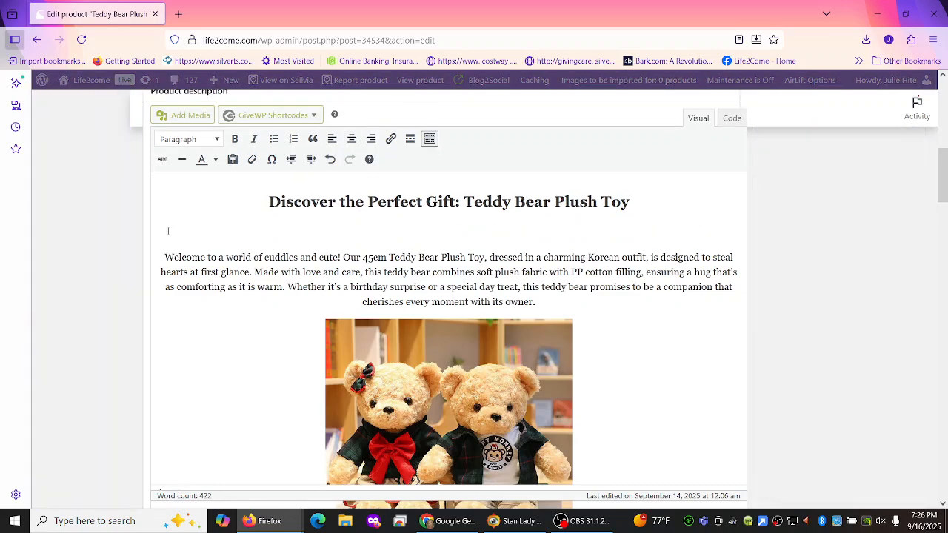
key("ctrl+v")
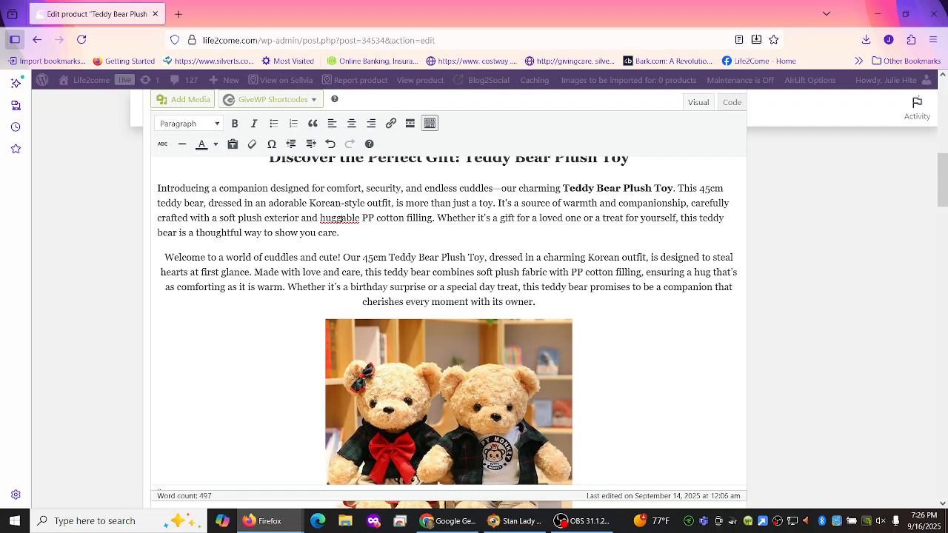
Step: Try to resolve the spelling flag on "huggable" by applying the suggestion "hug gable" and removing the space
right_click(342, 221)
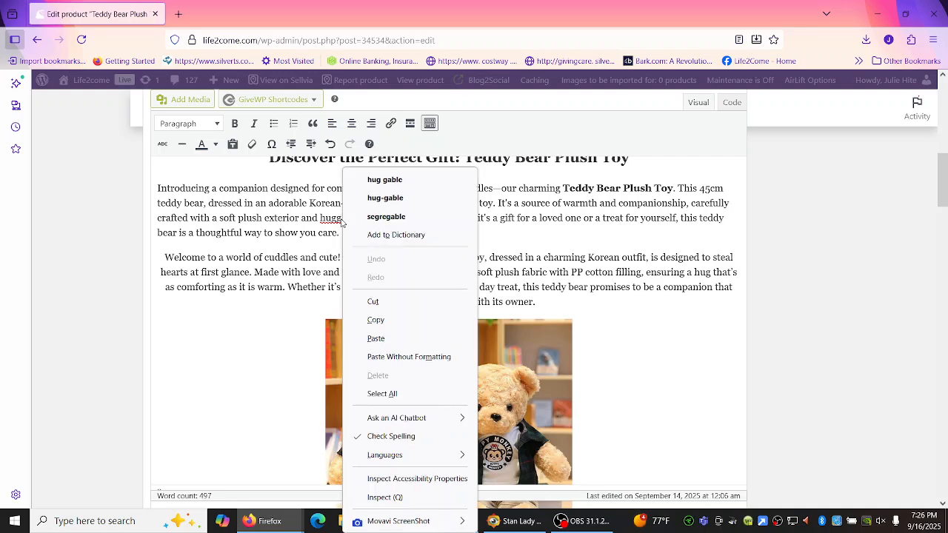
left_click(417, 180)
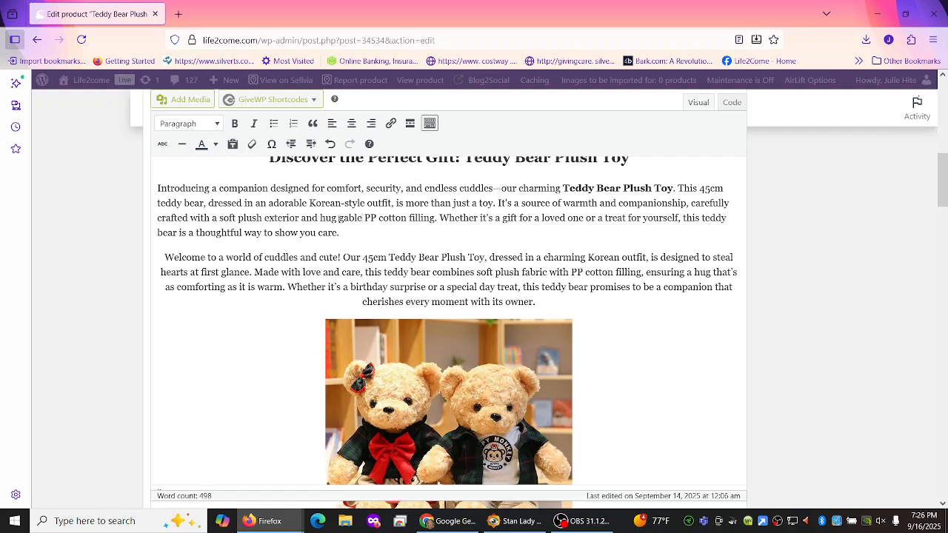
left_click(339, 218)
key("BackSpace")
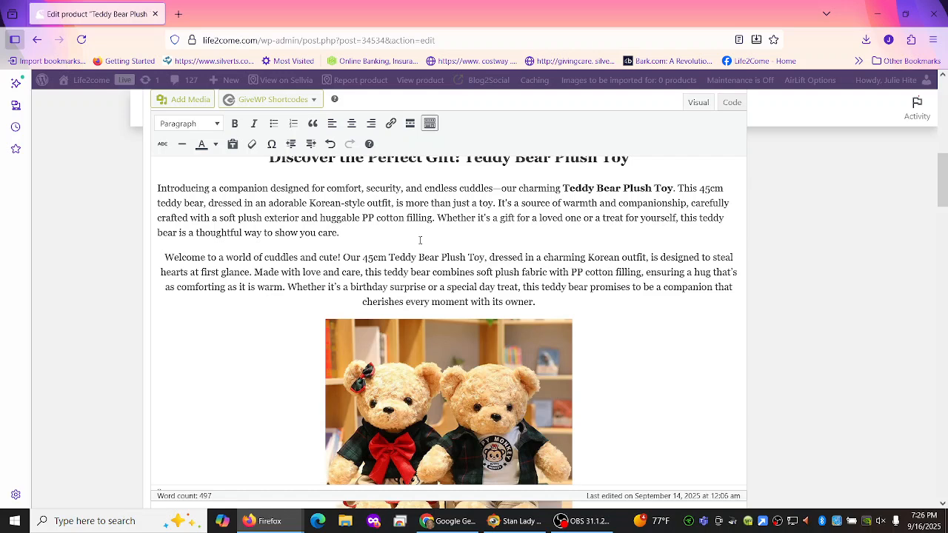
Step: Centre the new introductory paragraph and delete the old "Welcome to a world of cuddles and cute!" paragraph beneath it
left_click_drag(380, 234, 156, 183)
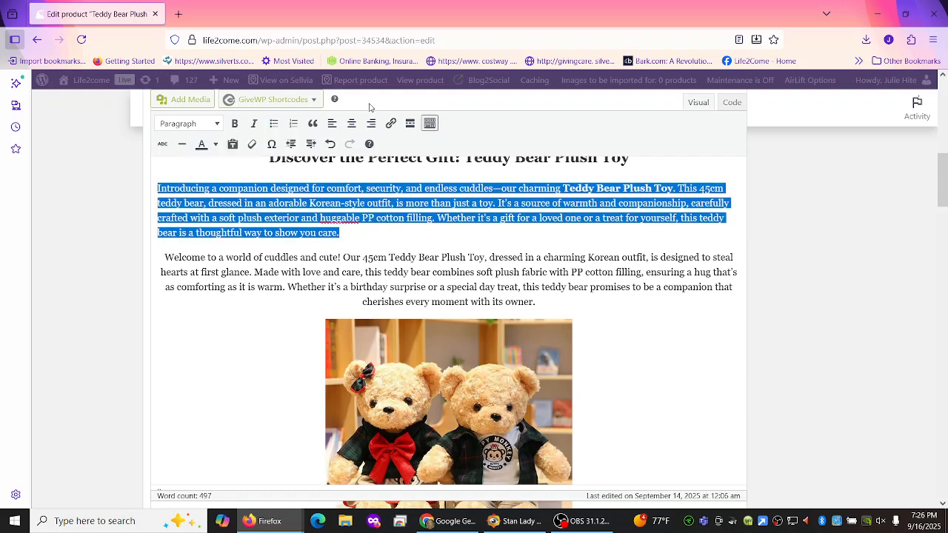
left_click(353, 124)
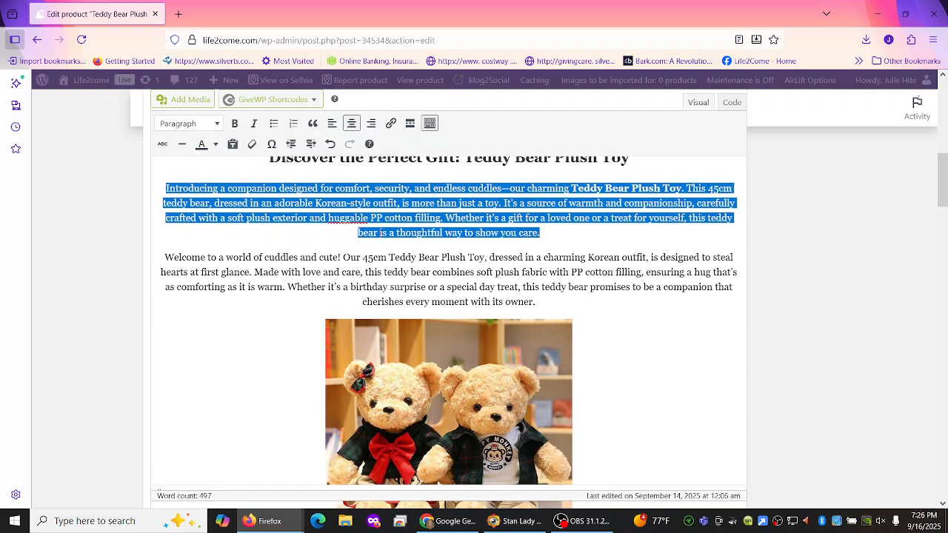
left_click(625, 323)
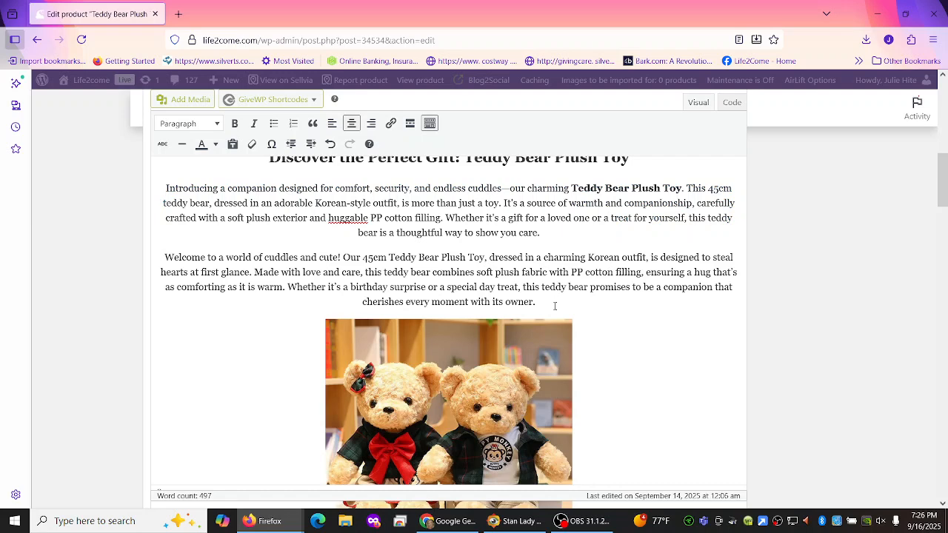
left_click_drag(554, 305, 165, 249)
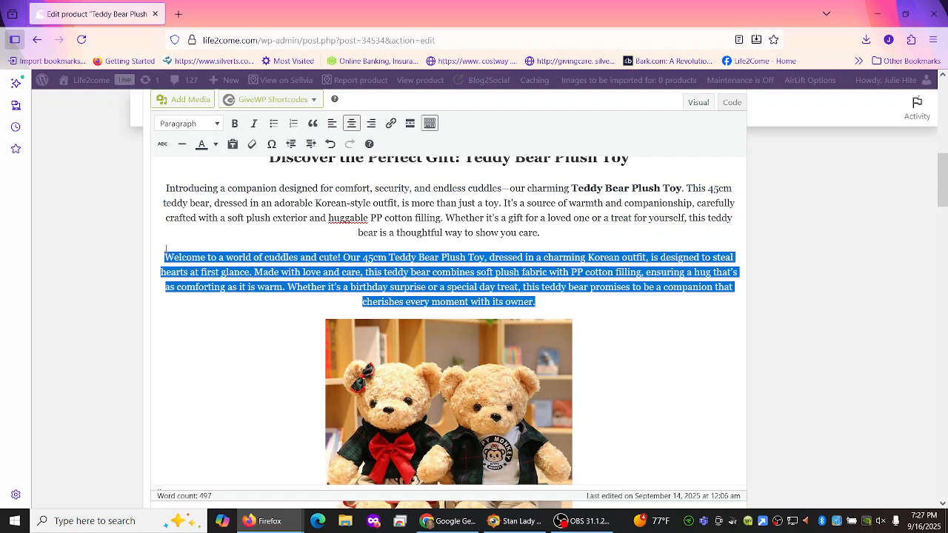
key("BackSpace")
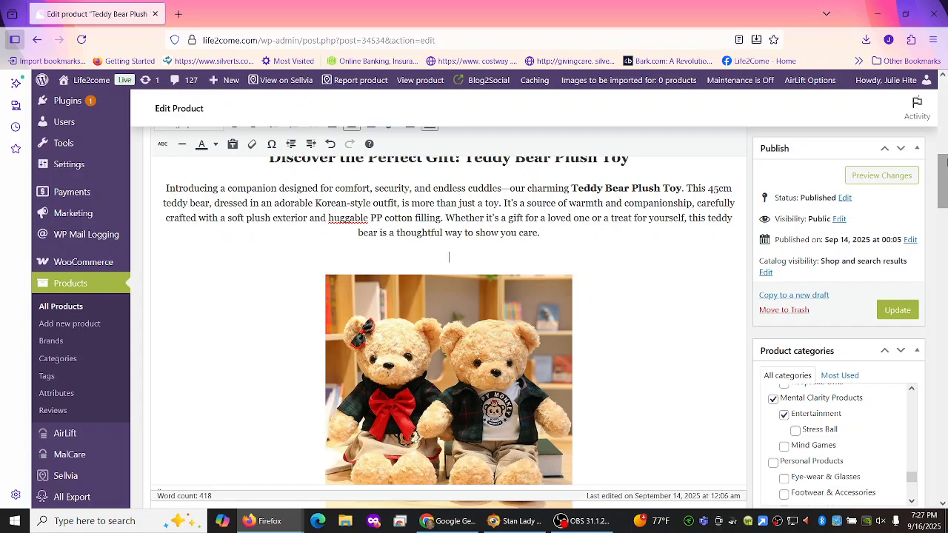
Step: From Gemini, copy the section from "A Companion for All Ages, Including Those with Dementia" through the "Triggering Positive Memories" bullet
scroll(945, 162, "down", 5)
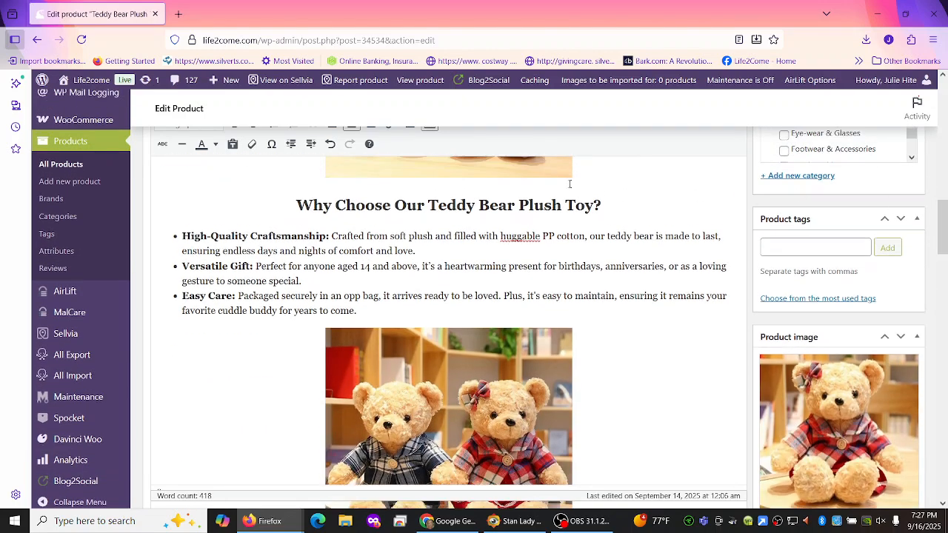
left_click(455, 522)
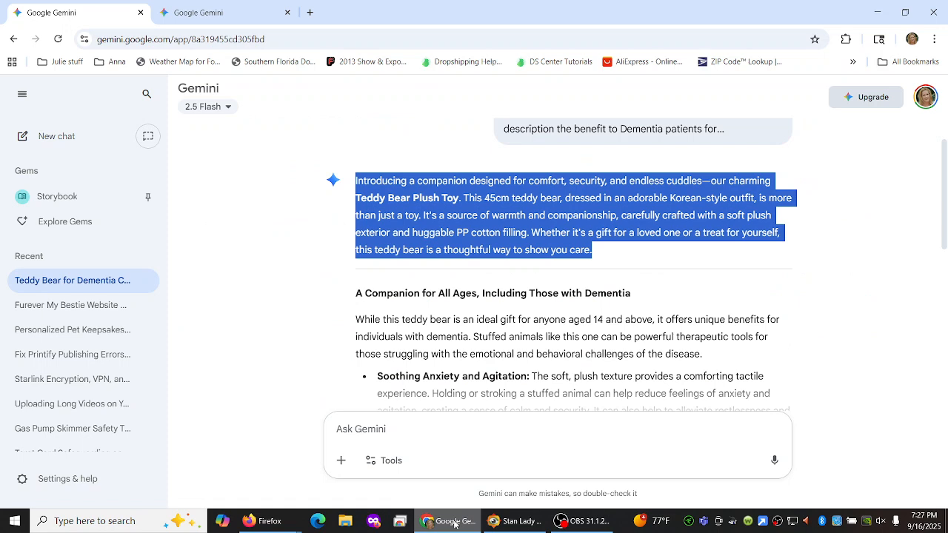
left_click(703, 289)
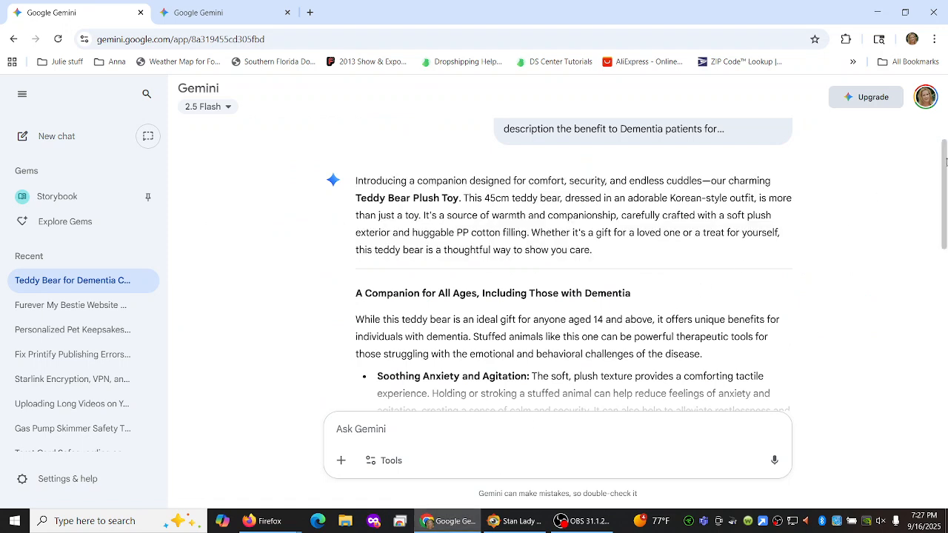
left_click_drag(946, 162, 946, 249)
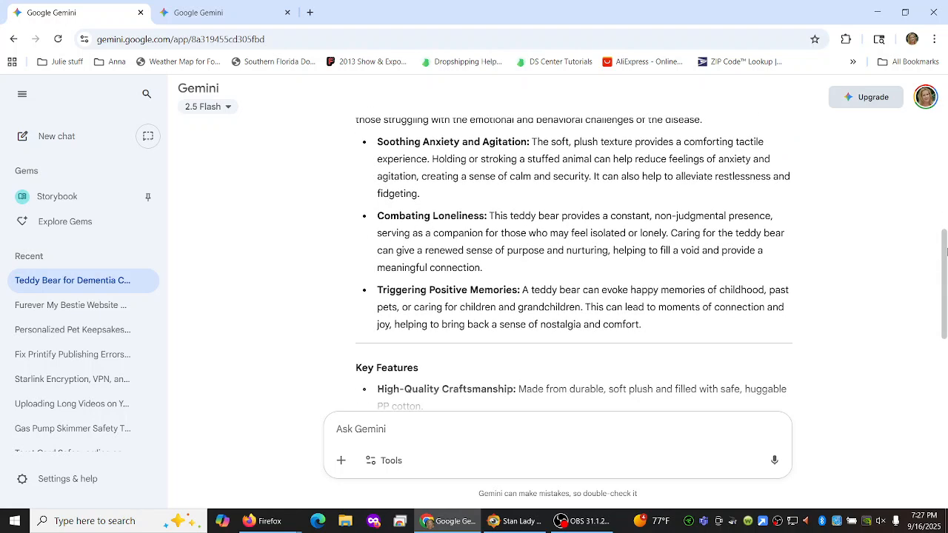
left_click_drag(649, 325, 357, 237)
key("ctrl+c")
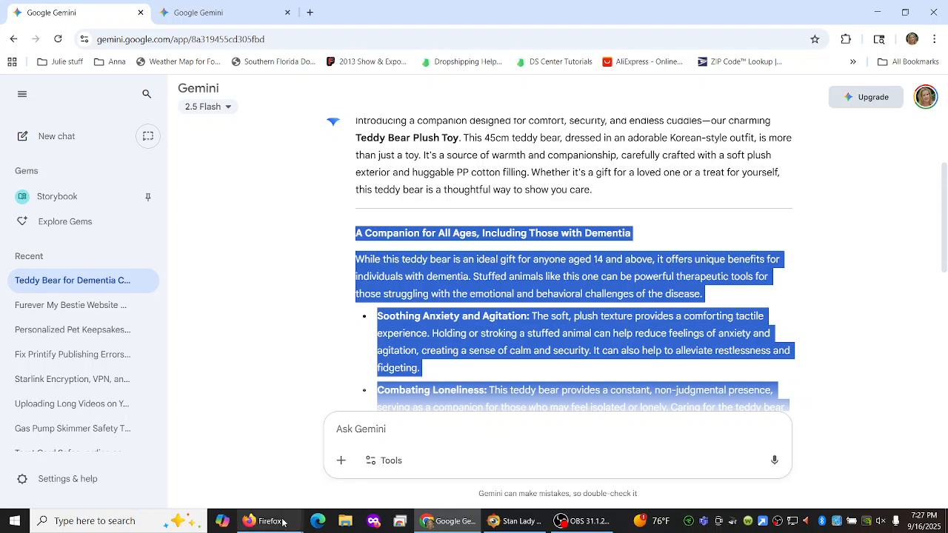
Step: Back in the Firefox product description, paste the dementia section on a new line below the "Why Choose Our Teddy Bear Plush Toy?" heading
mouse_move(272, 524)
left_click(368, 480)
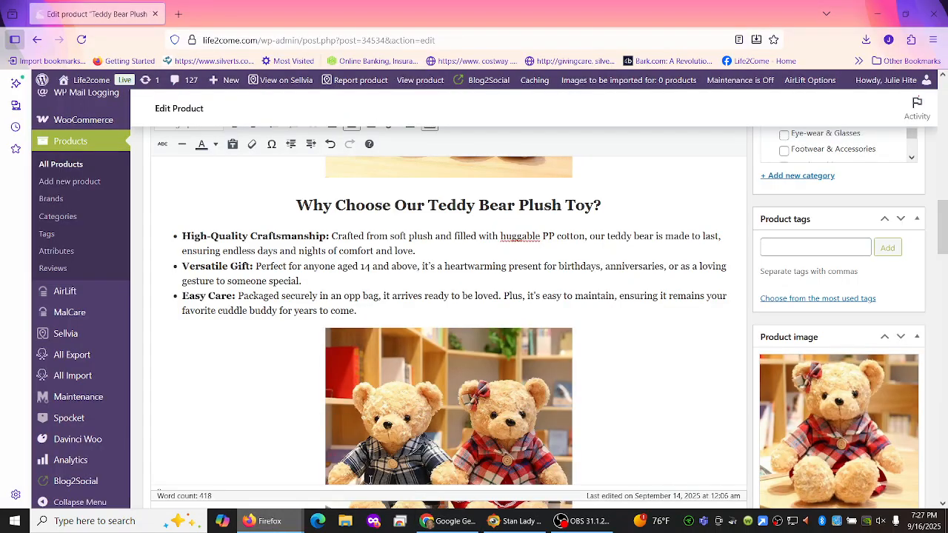
left_click_drag(943, 217, 944, 214)
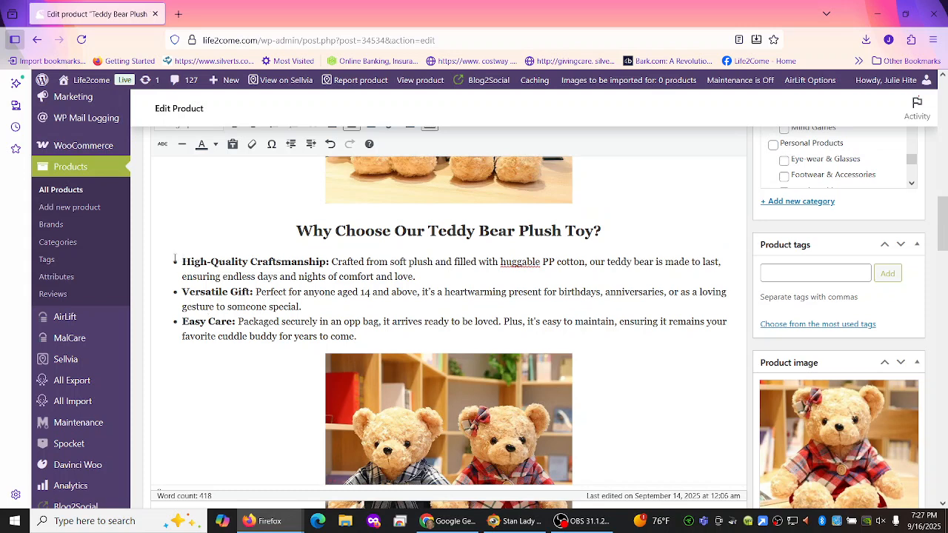
left_click(212, 250)
left_click(617, 232)
key("Return")
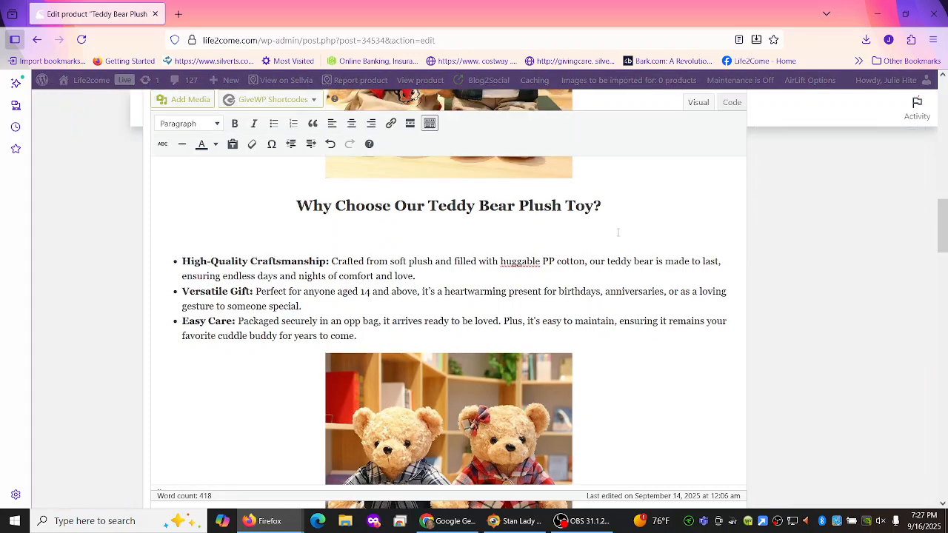
key("ctrl+v")
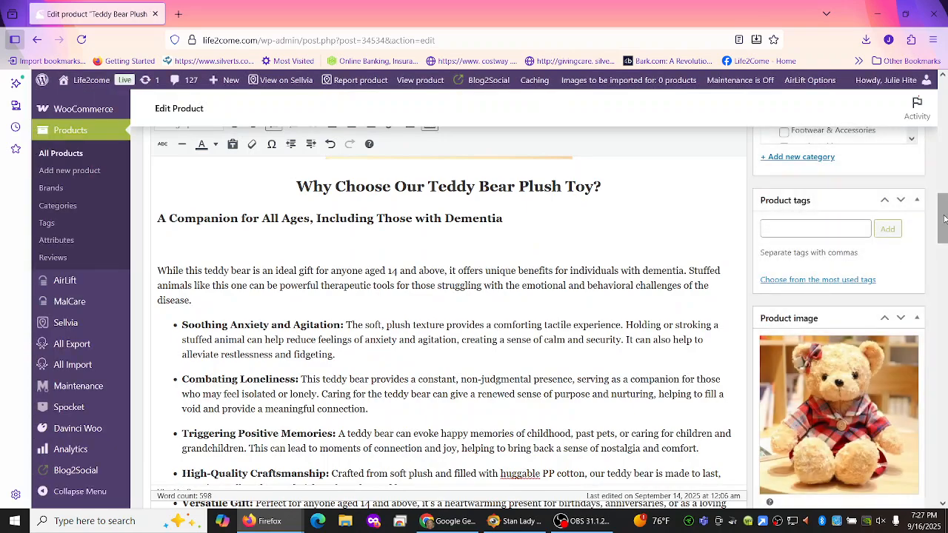
Step: Try to insert a blank line between the "High-Quality Craftsmanship" and "Versatile Gift" bullets
scroll(944, 219, "down", 3)
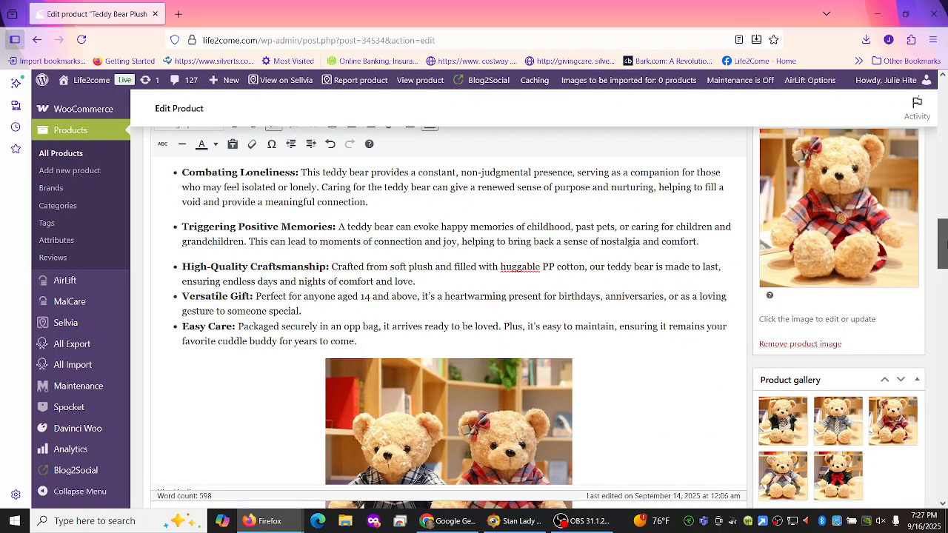
scroll(945, 244, "down", 3)
scroll(946, 241, "up", 4)
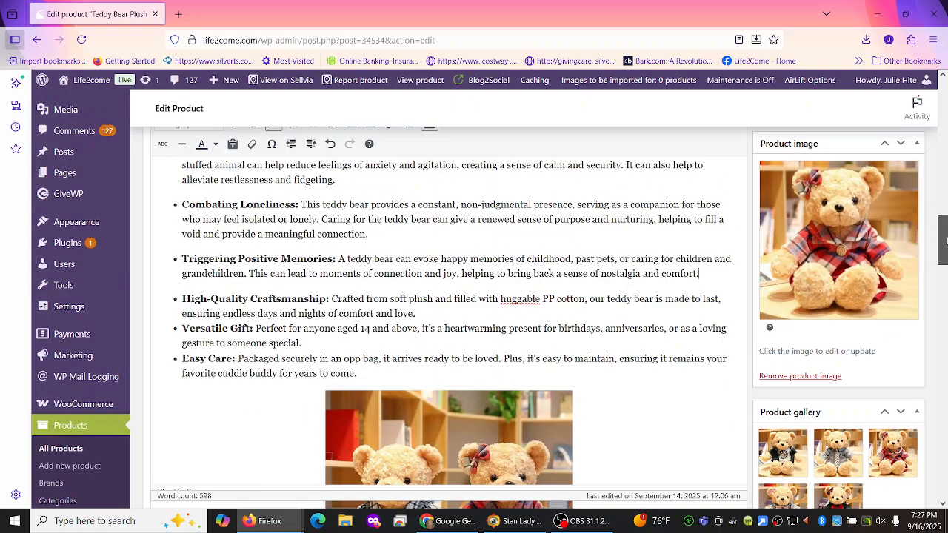
scroll(946, 239, "up", 2)
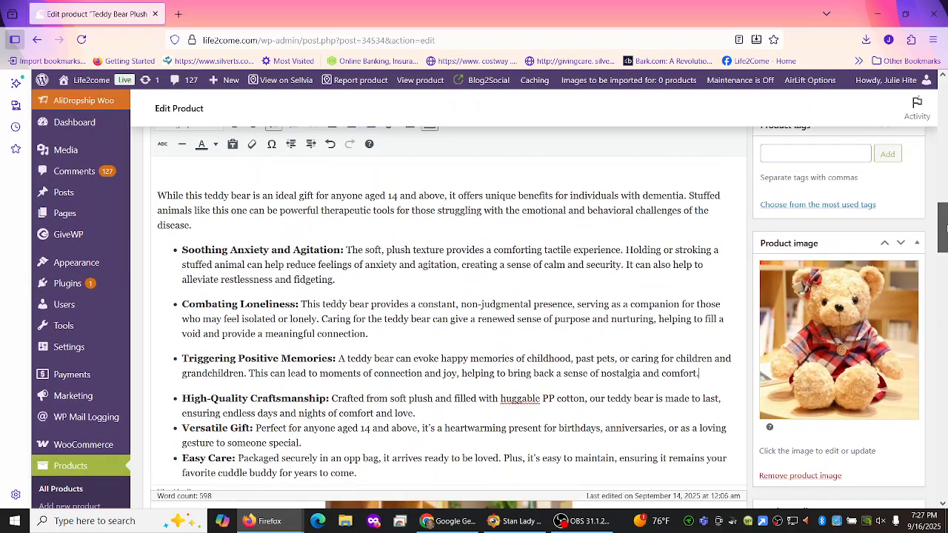
scroll(946, 239, "down", 1)
scroll(944, 237, "down", 1)
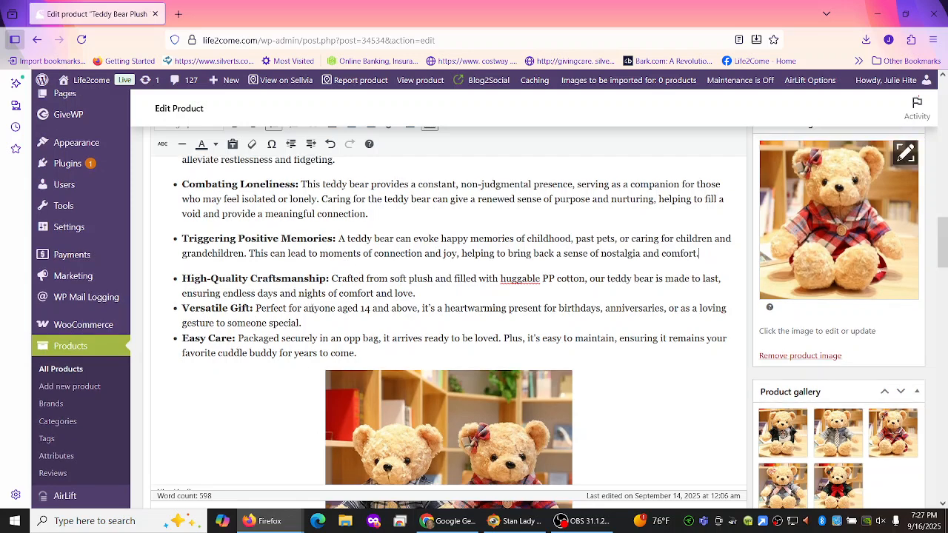
left_click(430, 294)
key("Return")
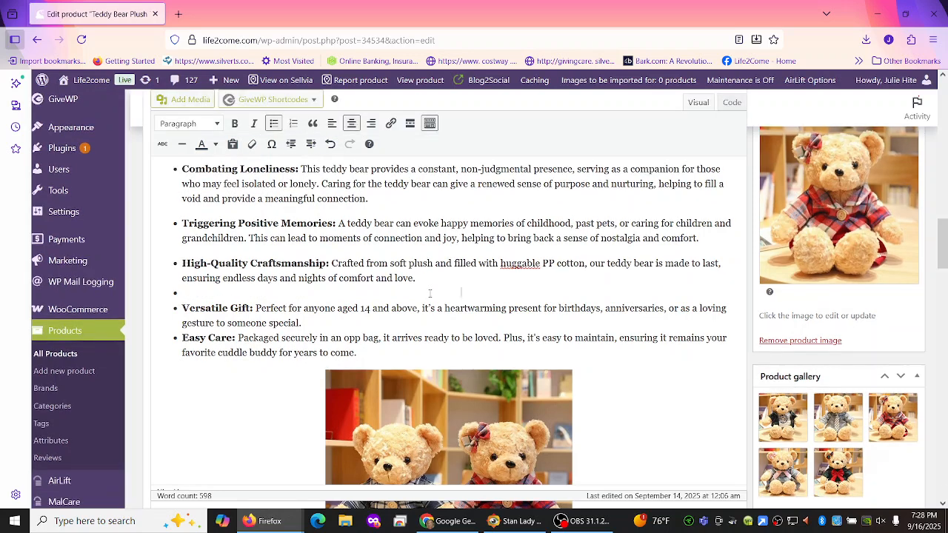
key("Return")
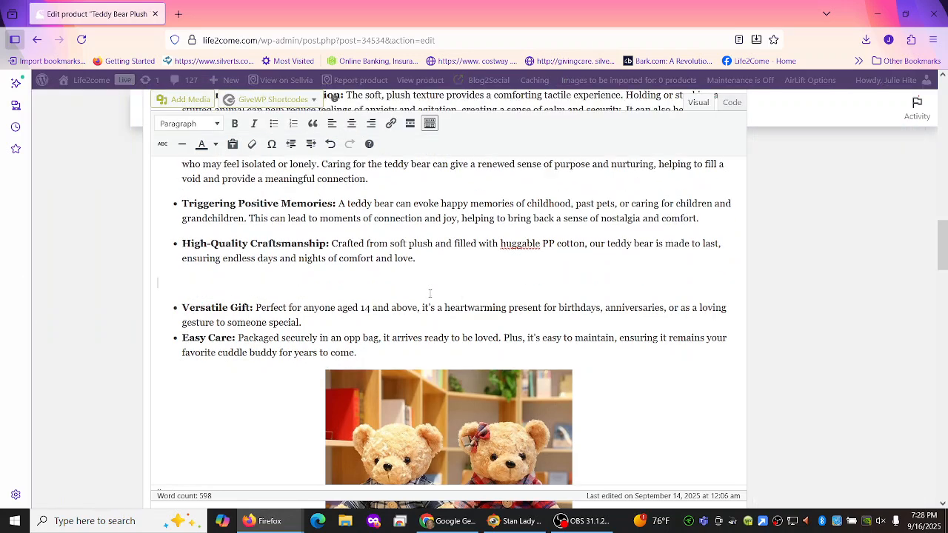
key("BackSpace")
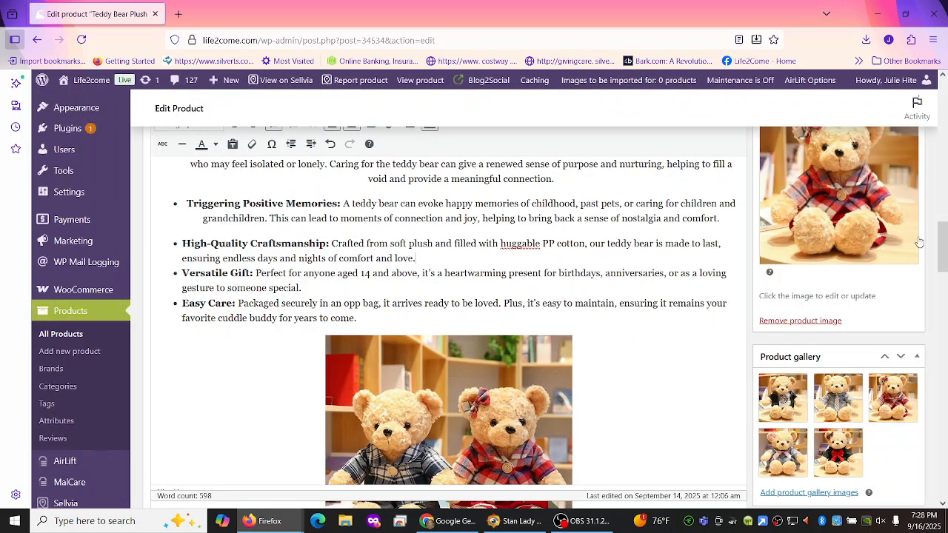
Step: Switch to Gemini in Chrome and copy the section from "Key Features" through the closing "Give the gift of comfort and joy" paragraph
scroll(942, 244, "down", 3)
scroll(944, 268, "down", 3)
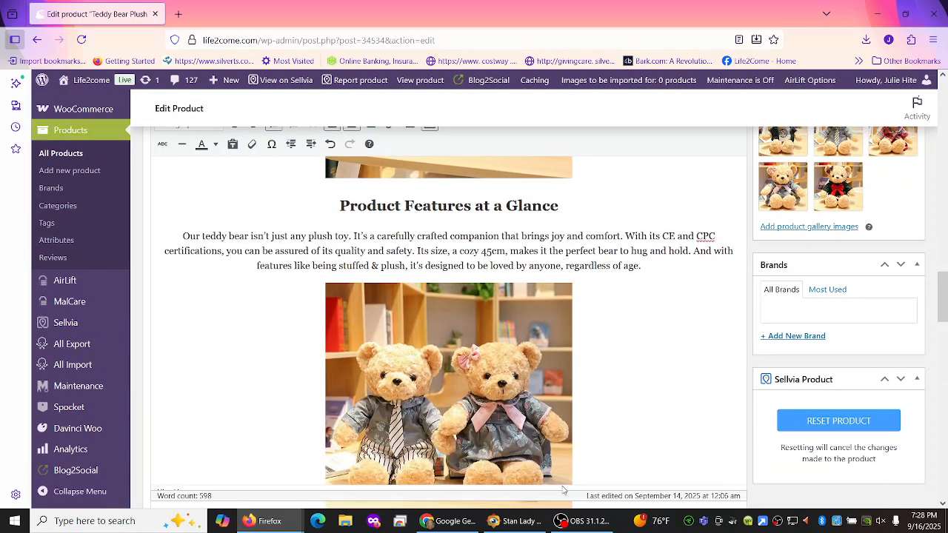
left_click(469, 523)
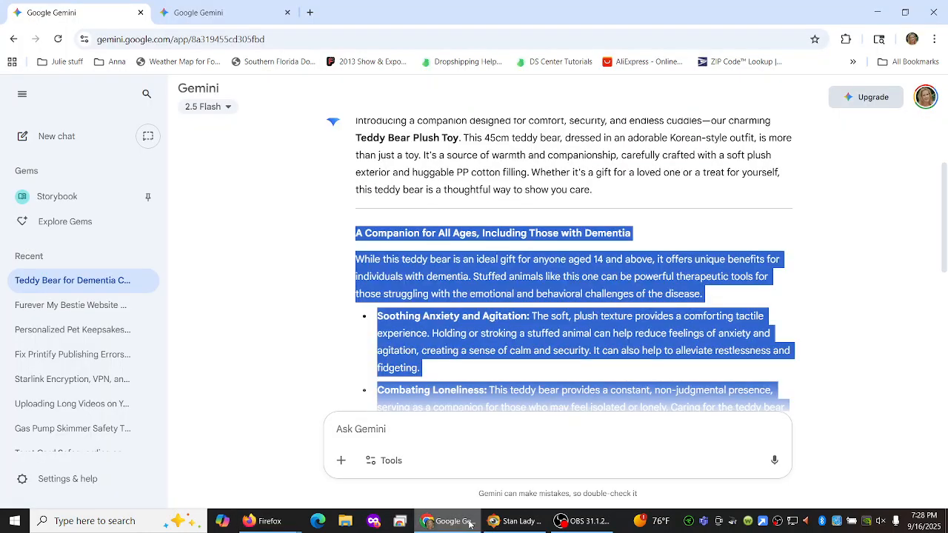
left_click(793, 292)
left_click_drag(944, 224, 946, 341)
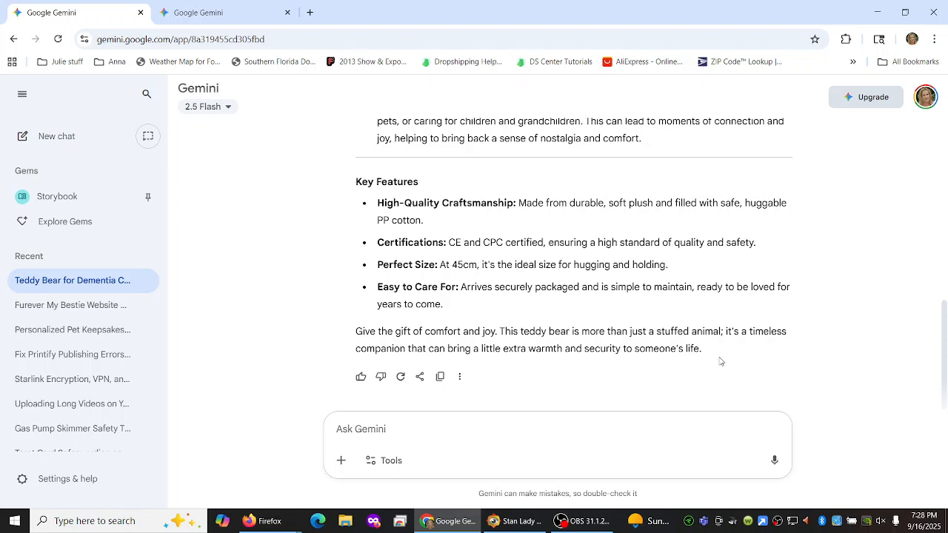
left_click_drag(720, 361, 376, 188)
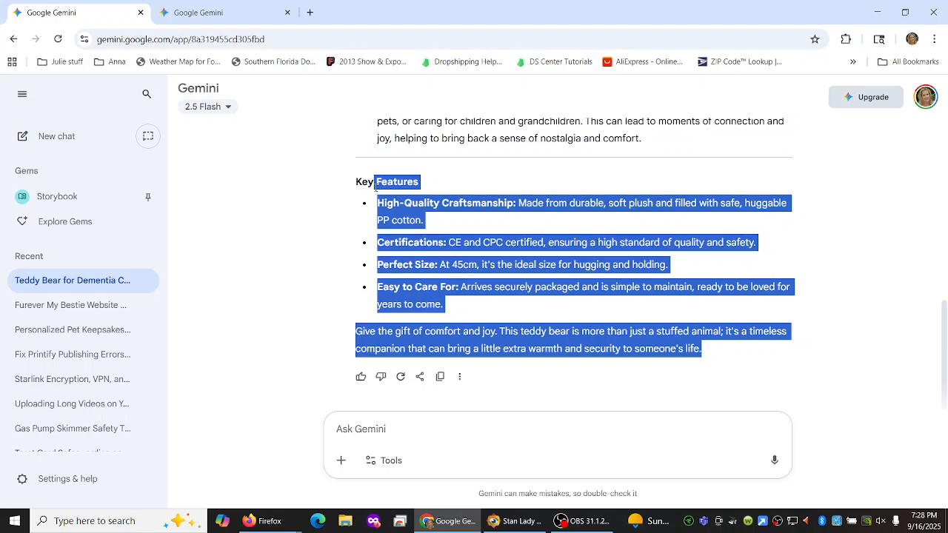
left_click(576, 278)
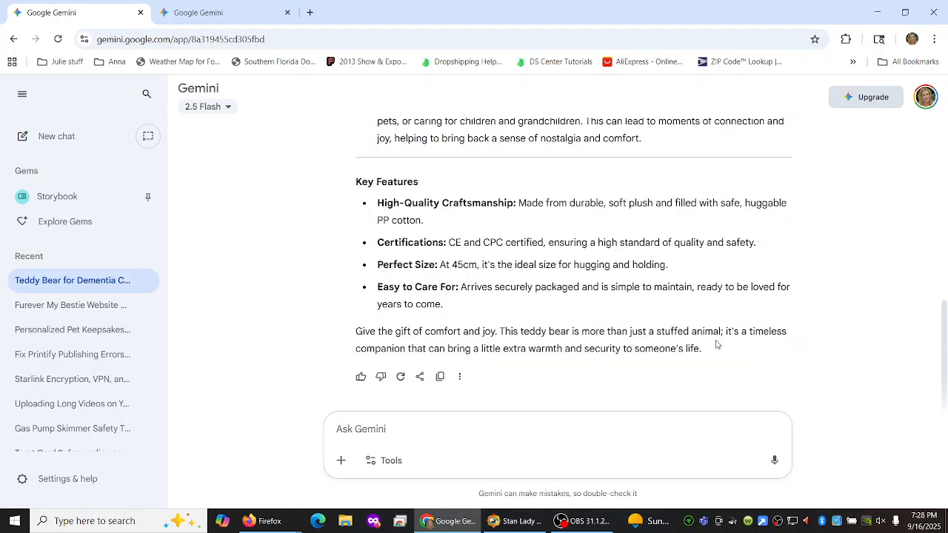
left_click_drag(715, 354, 754, 369)
key("ctrl+c")
left_click(352, 182)
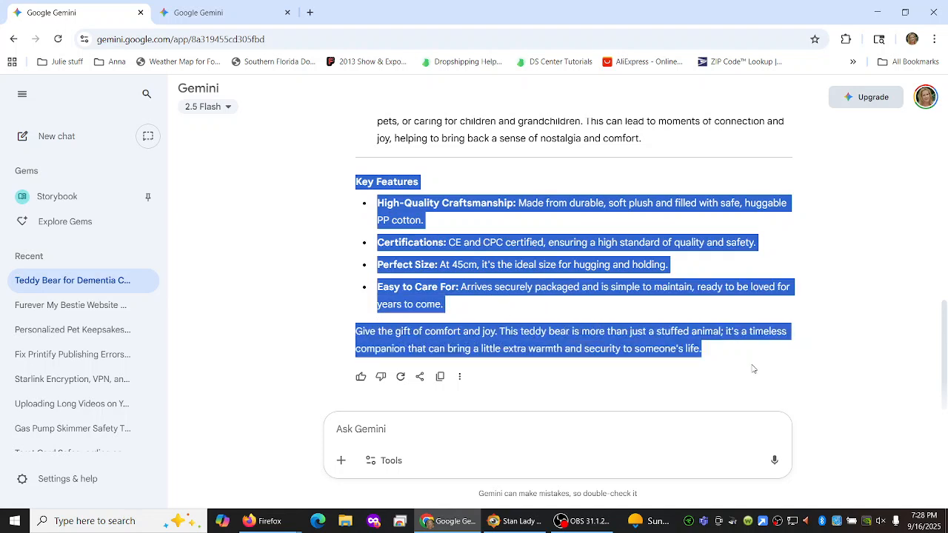
Step: Back in the Firefox product description, centre the three bullets from "High-Quality Craftsmanship" through "Easy Care" beneath the dementia section
left_click(271, 521)
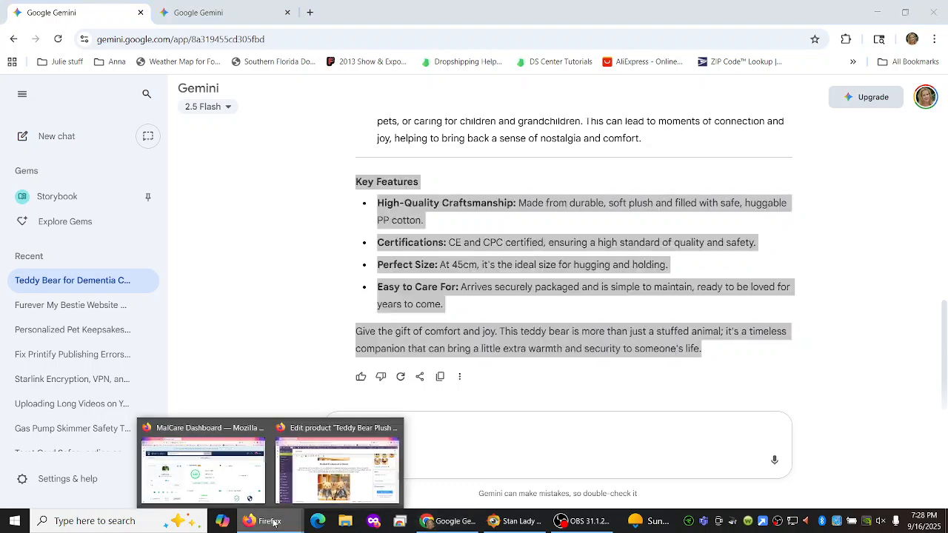
left_click(364, 477)
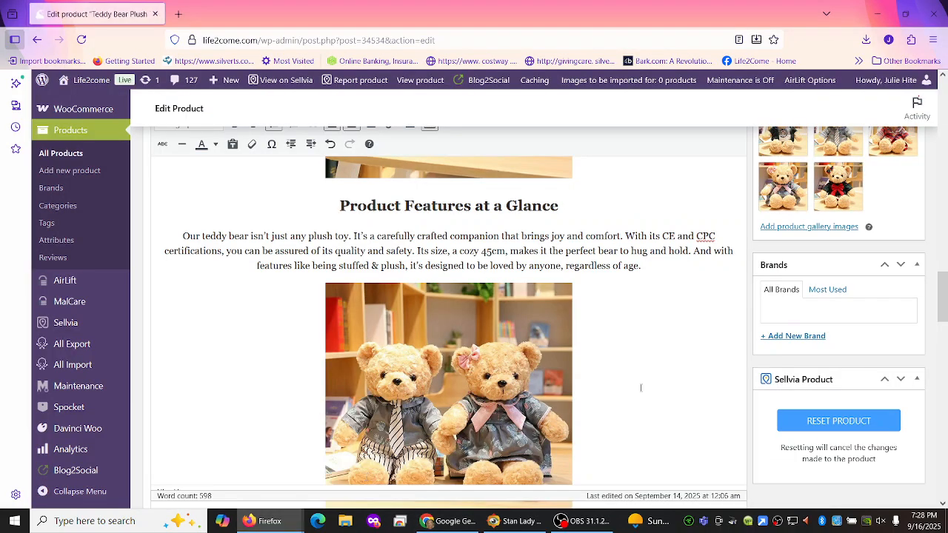
left_click_drag(944, 295, 944, 334)
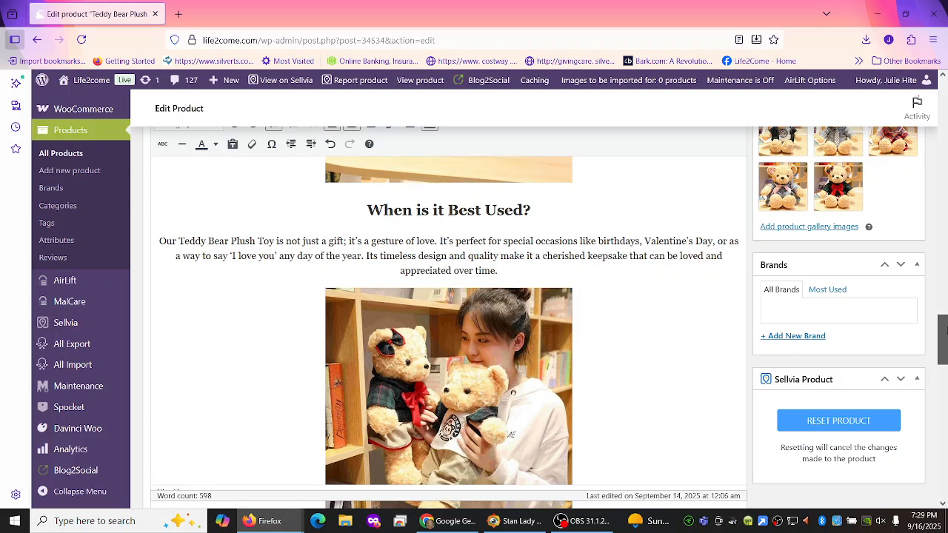
left_click_drag(945, 334, 945, 372)
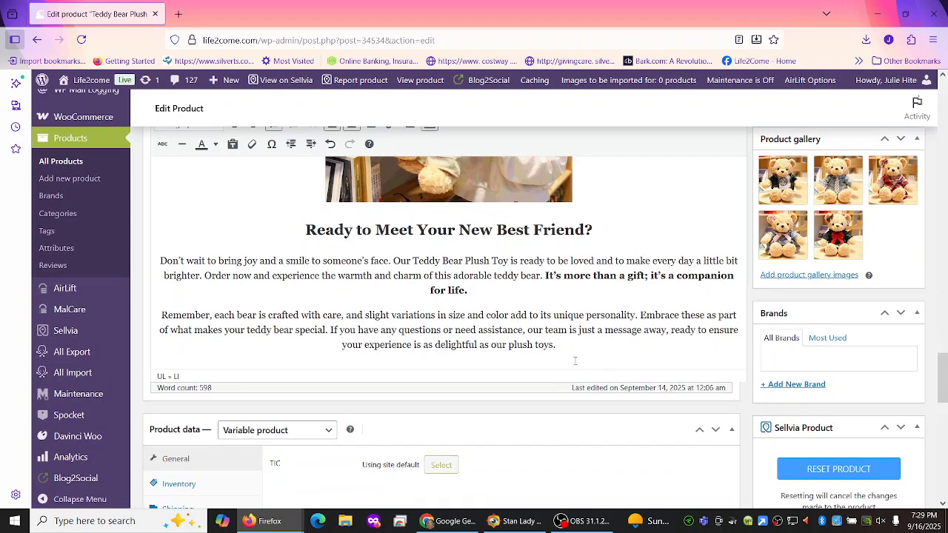
left_click_drag(943, 383, 947, 239)
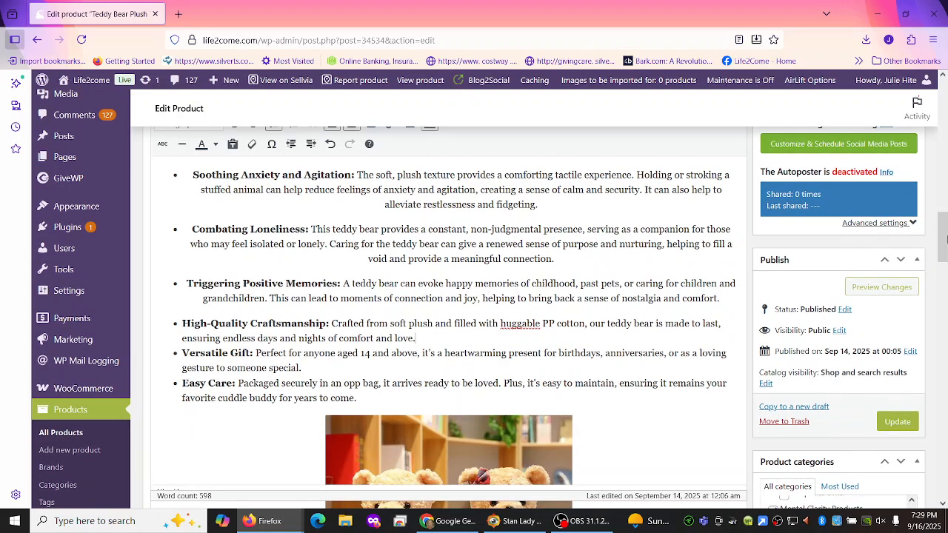
left_click_drag(172, 323, 382, 410)
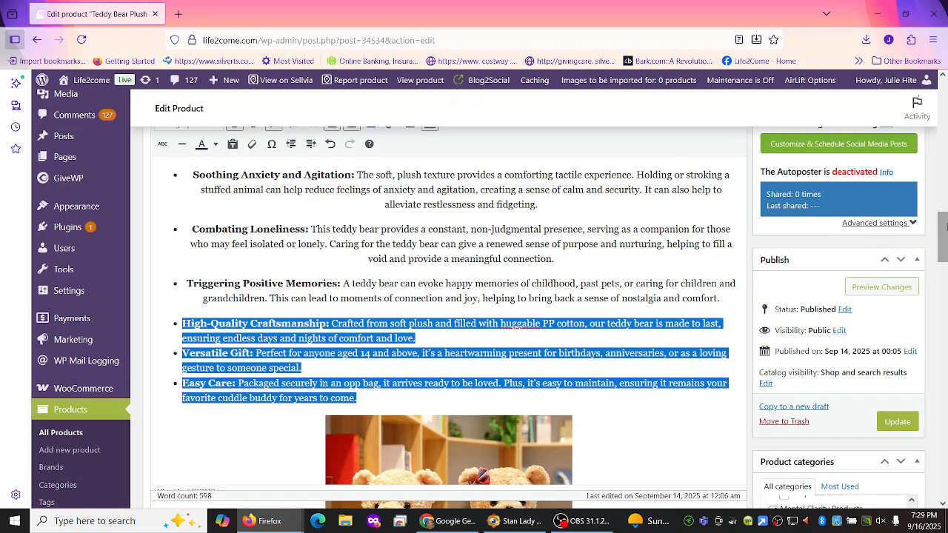
left_click_drag(943, 241, 941, 159)
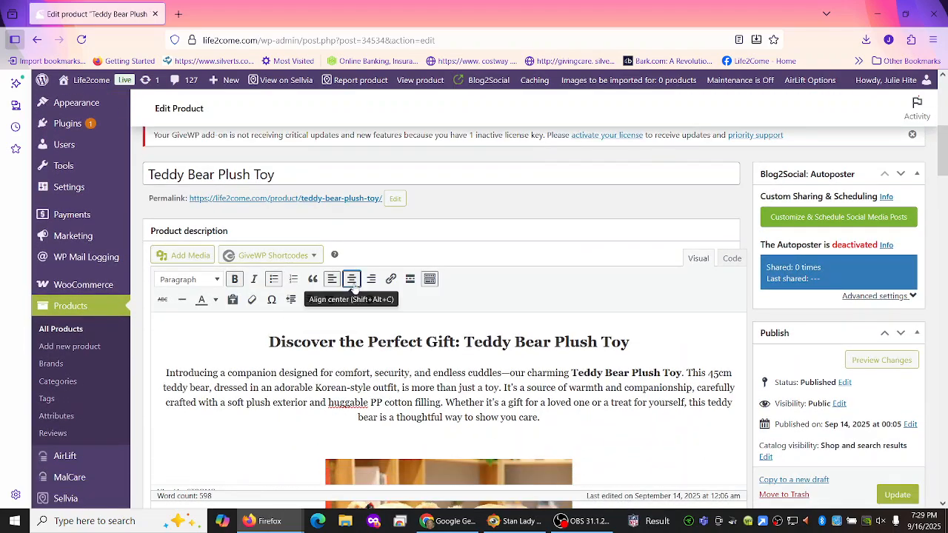
left_click(353, 286)
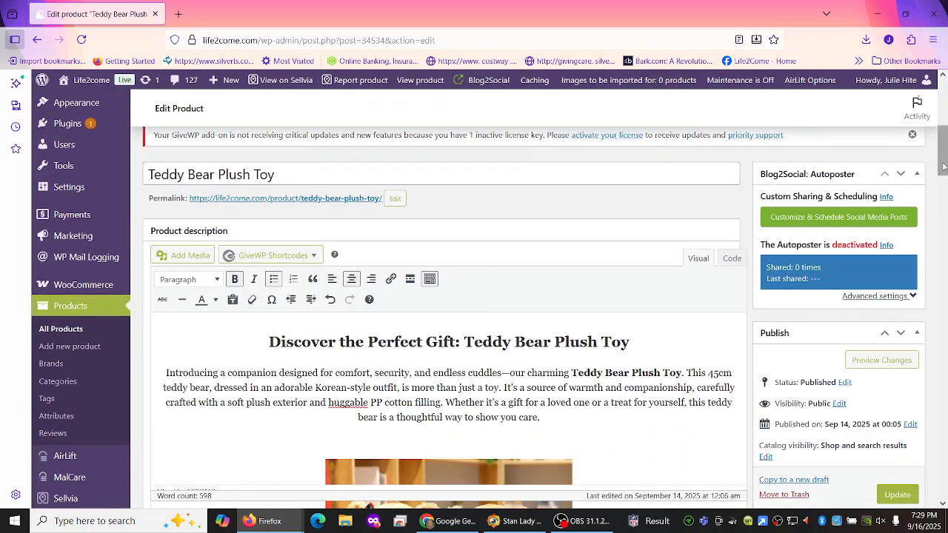
left_click_drag(942, 157, 942, 182)
scroll(658, 407, "down", 8)
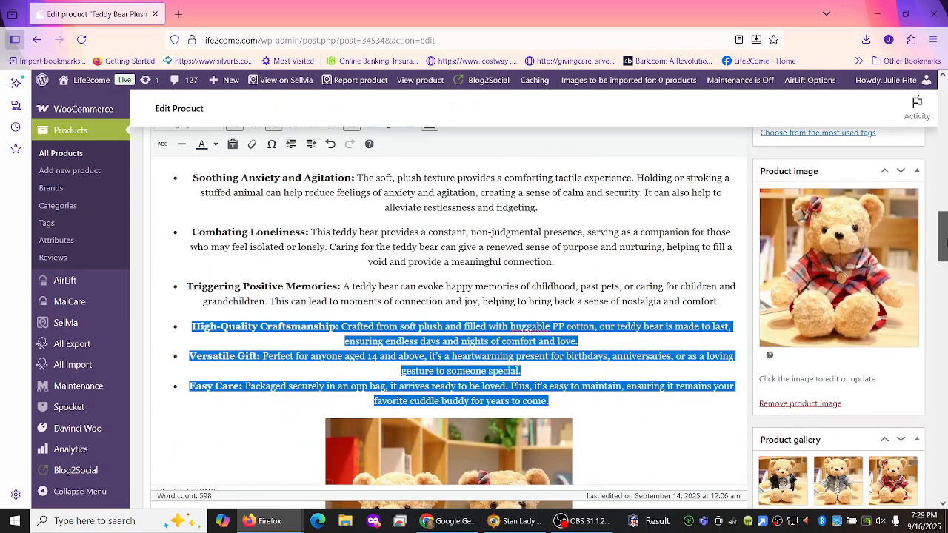
left_click(654, 409)
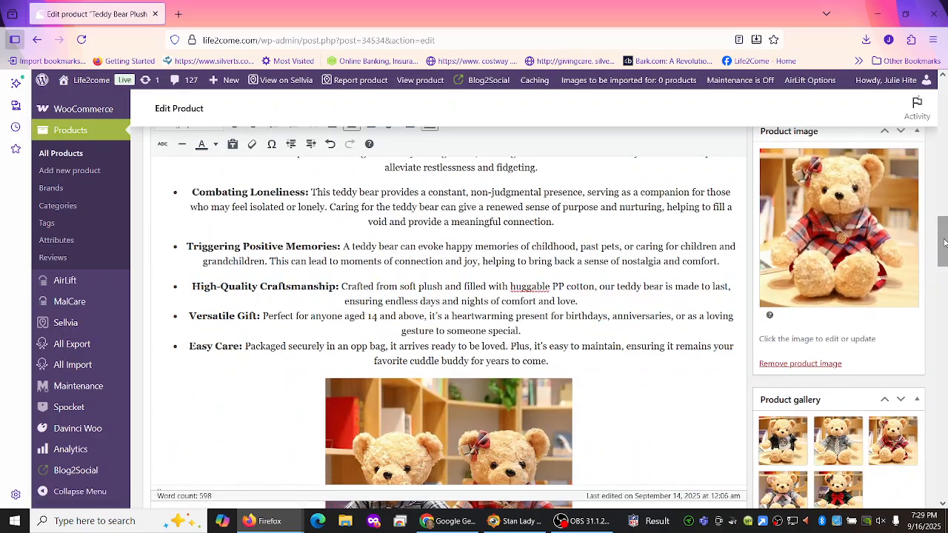
Step: Paste the copied Key Features section on a new line at the end of the description, below the "Remember, each bear" paragraph
left_click_drag(944, 239, 946, 380)
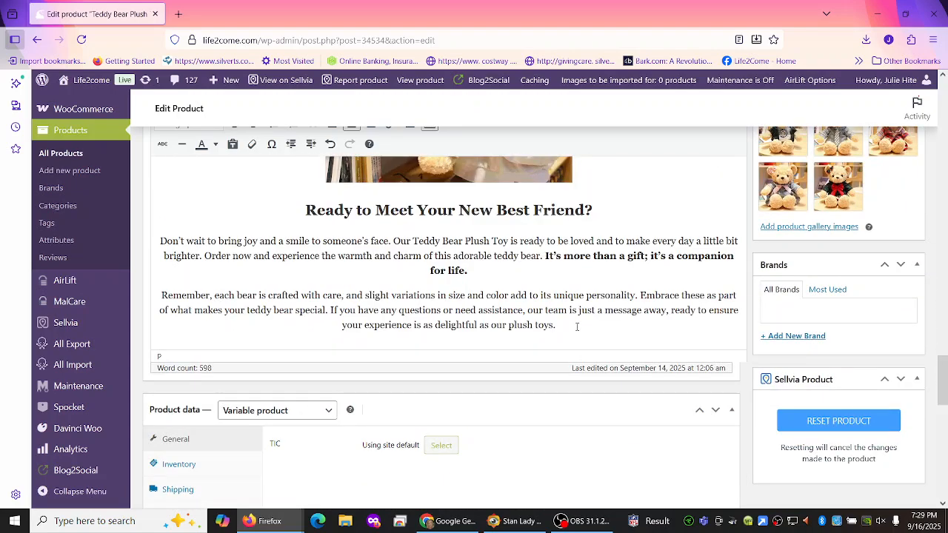
key("Return")
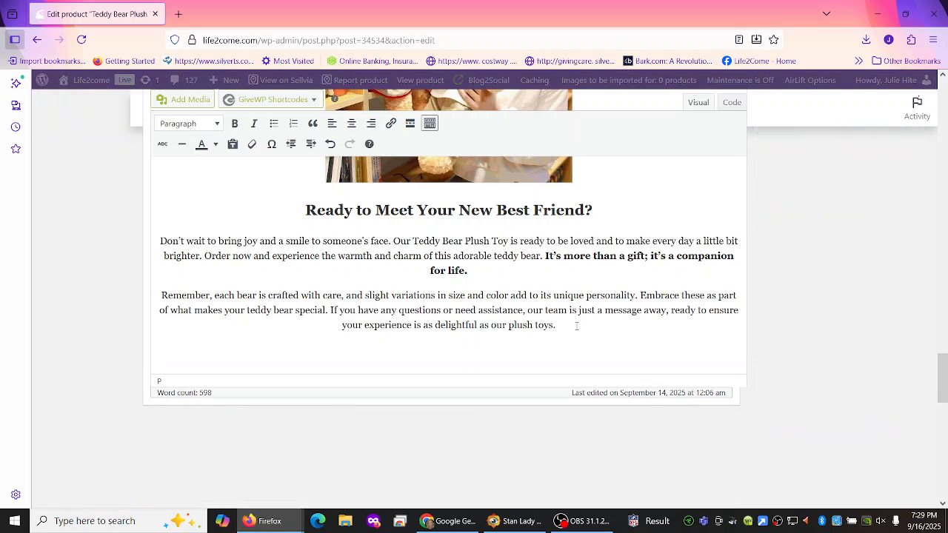
key("ctrl+v")
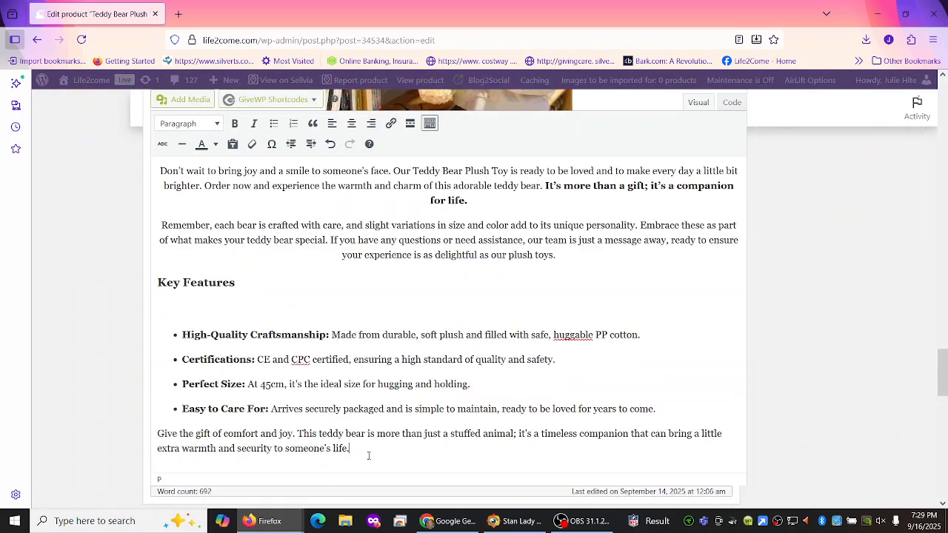
left_click_drag(369, 456, 153, 270)
left_click(152, 270)
left_click_drag(356, 433, 164, 291)
scroll(164, 291, "up", 2)
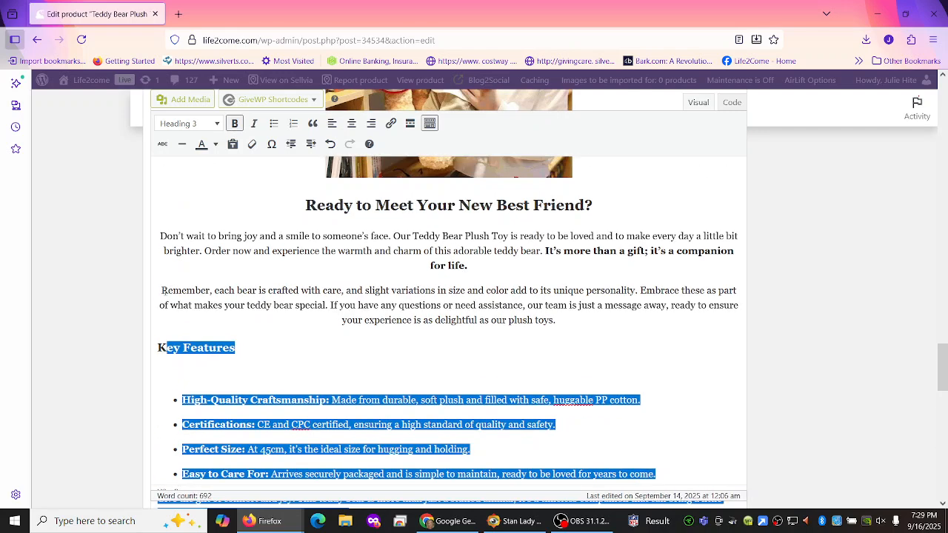
right_click(166, 293)
left_click(445, 348)
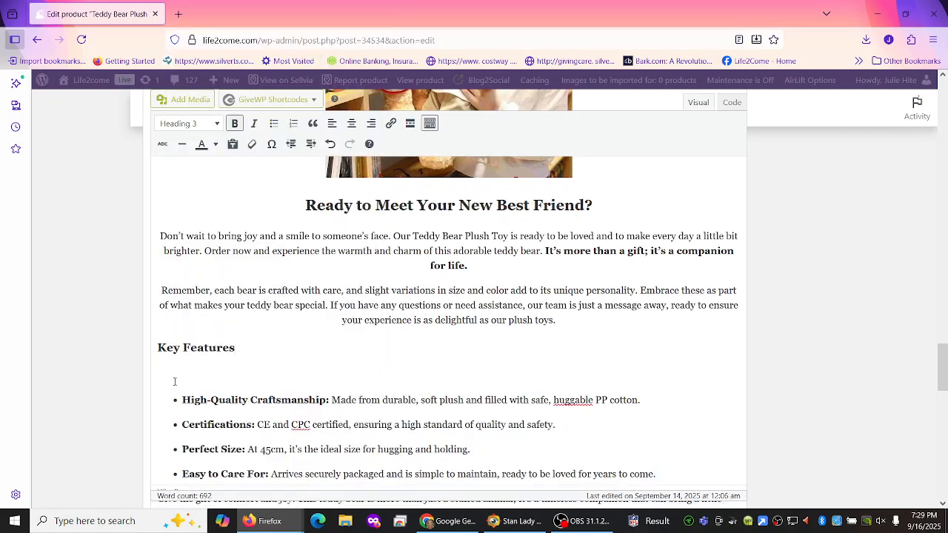
Step: Centre the pasted Key Features heading, its four bullets and the closing "Give the gift of comfort and joy" paragraph
left_click_drag(157, 347, 746, 254)
scroll(548, 474, "down", 5)
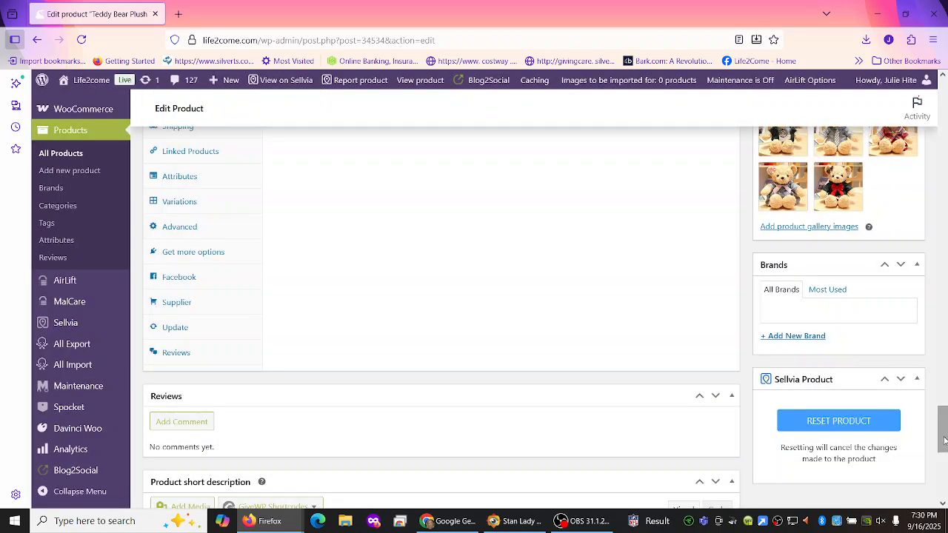
left_click_drag(945, 441, 945, 393)
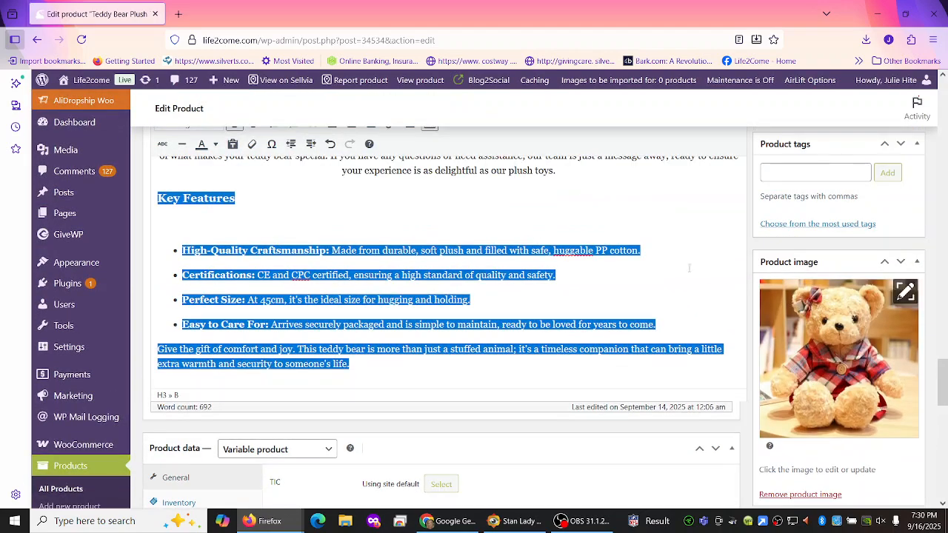
left_click_drag(945, 393, 945, 149)
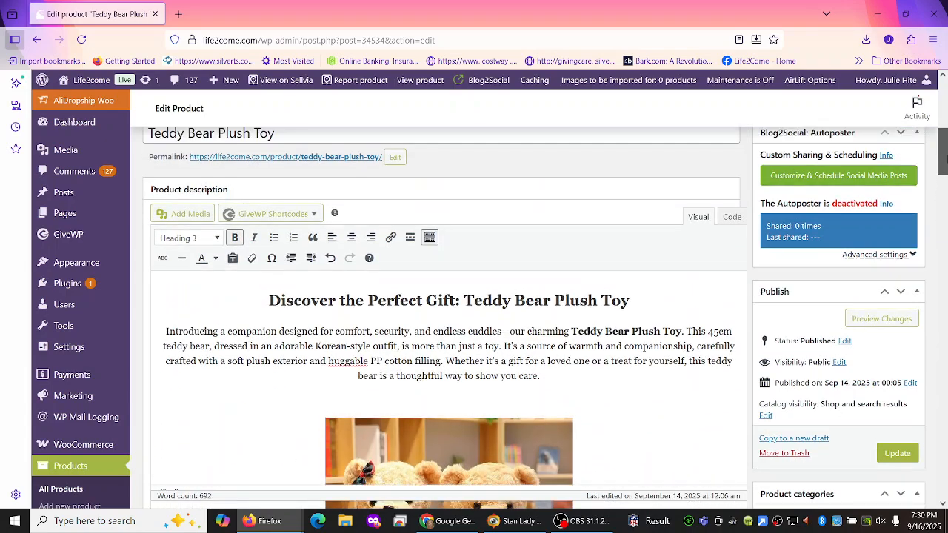
left_click(353, 244)
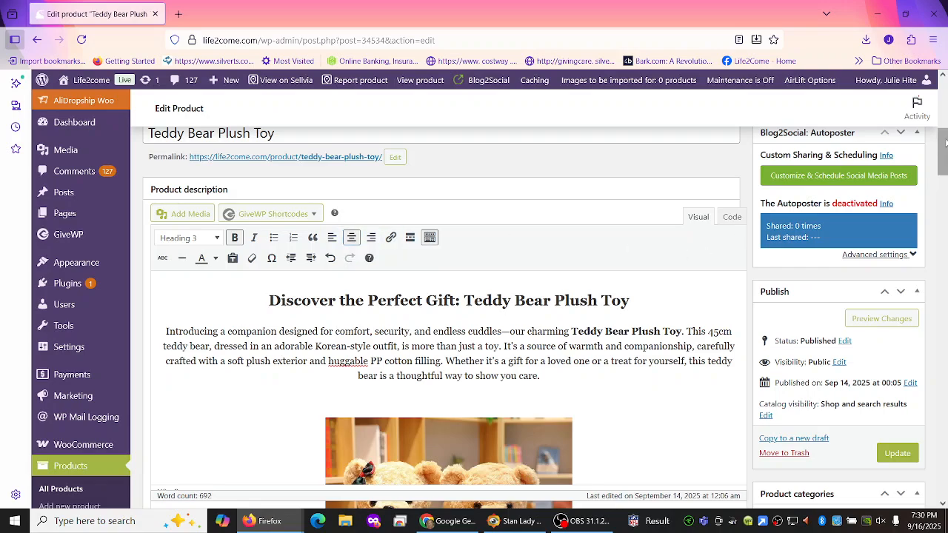
left_click_drag(945, 149, 946, 354)
left_click(690, 324)
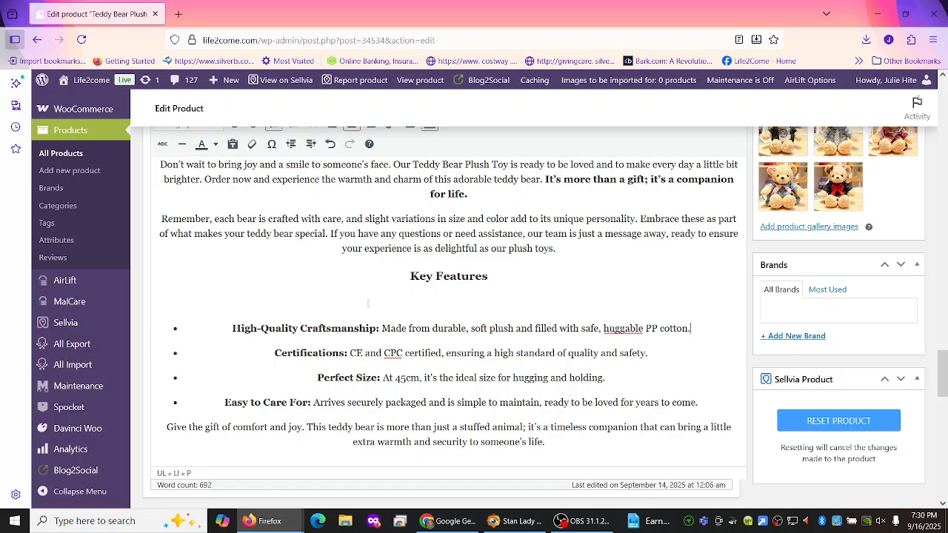
Step: Left-align the Key Features section, from its heading through the closing "Give the gift of comfort and joy" paragraph
left_click_drag(411, 276, 611, 459)
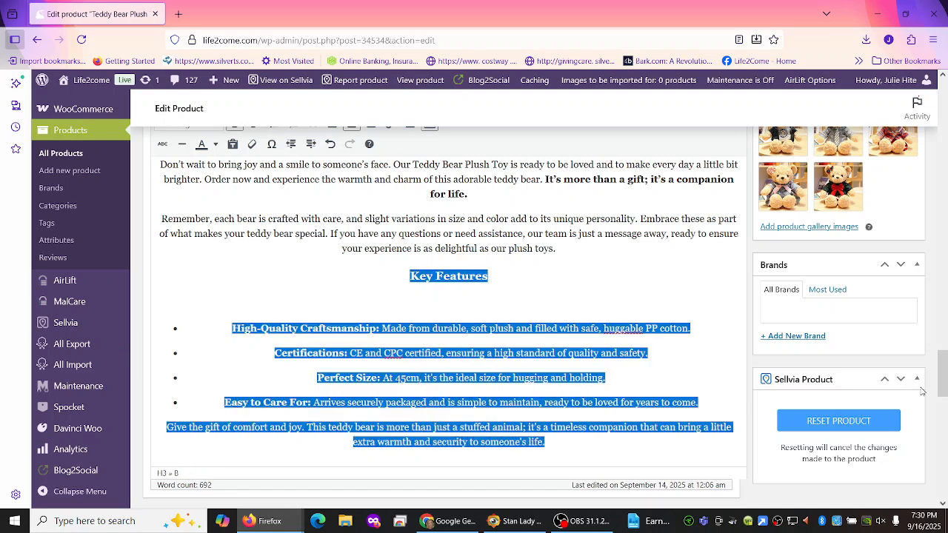
left_click_drag(945, 387, 944, 145)
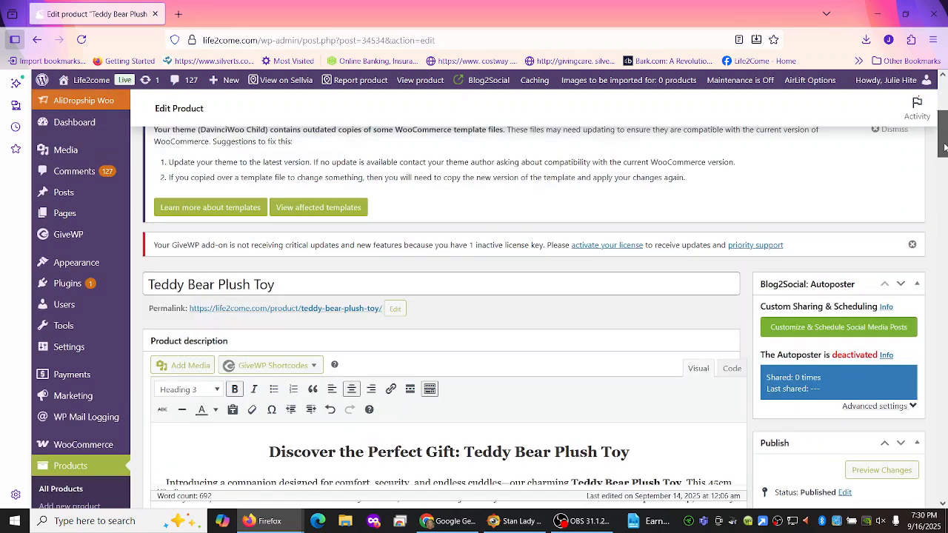
left_click(333, 391)
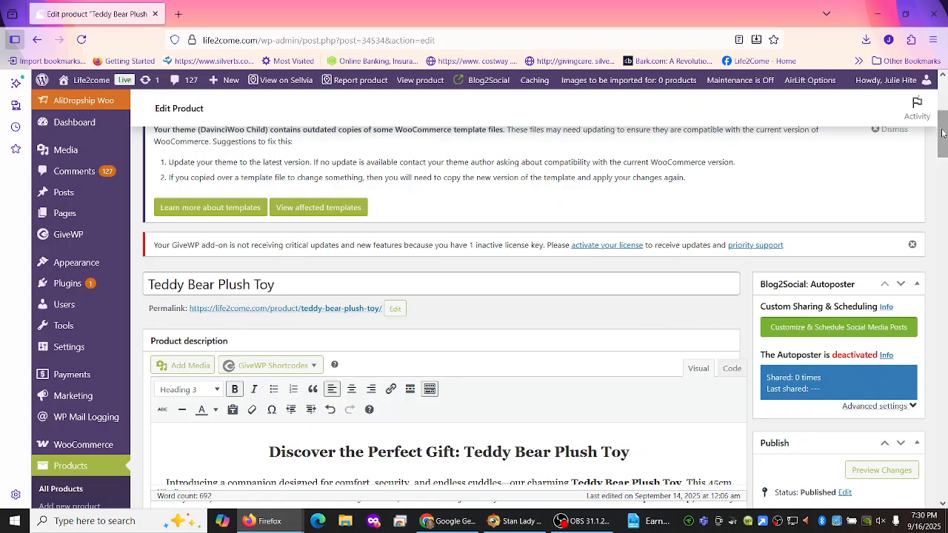
Step: Update the published Teddy Bear Plush Toy product to save the revised description
scroll(927, 153, "down", 5)
left_click(896, 251)
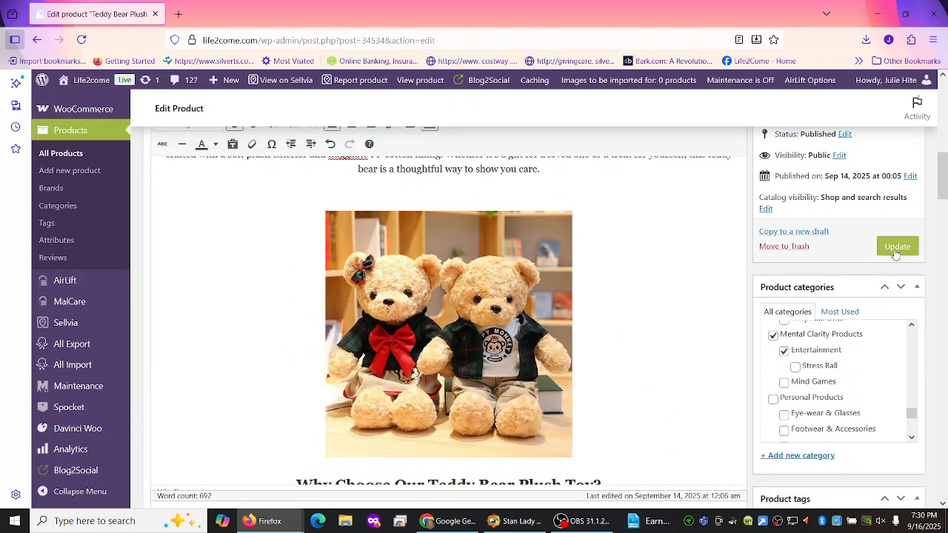
left_click(896, 249)
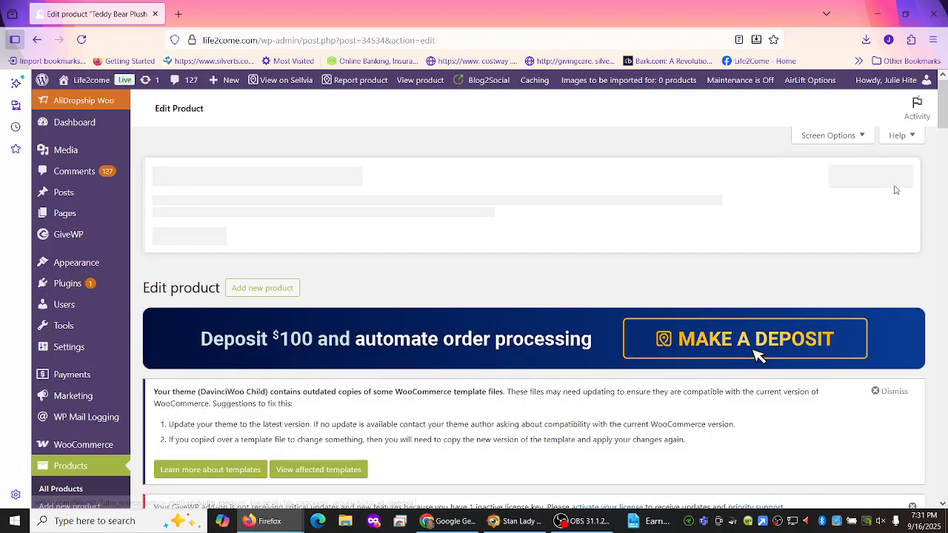
Step: Open the updated product's live store page from the edit screen
left_click_drag(944, 102, 946, 120)
scroll(755, 178, "down", 3)
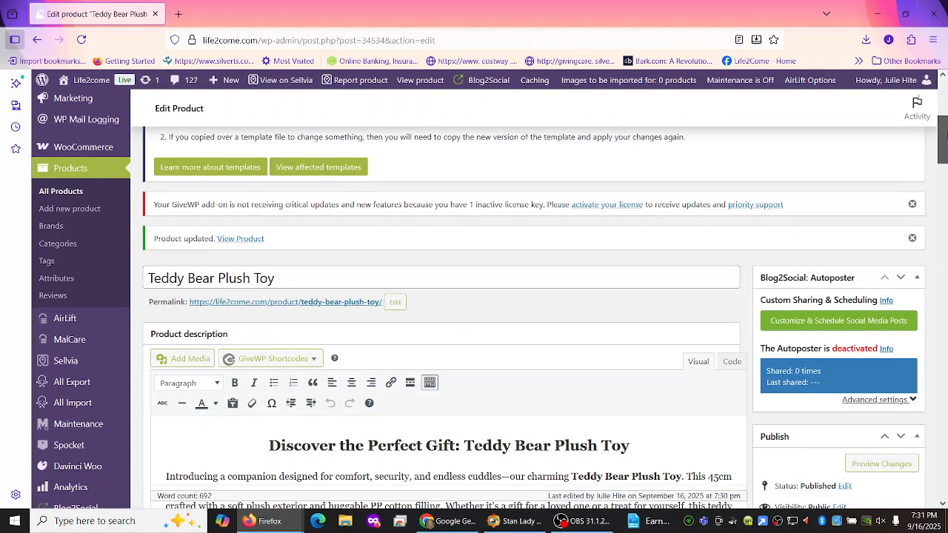
scroll(320, 169, "up", 2)
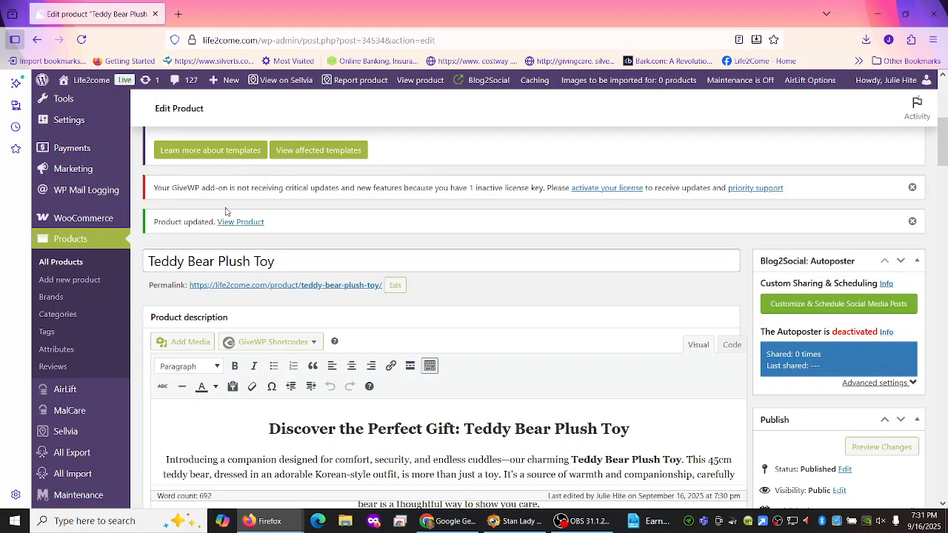
left_click(241, 222)
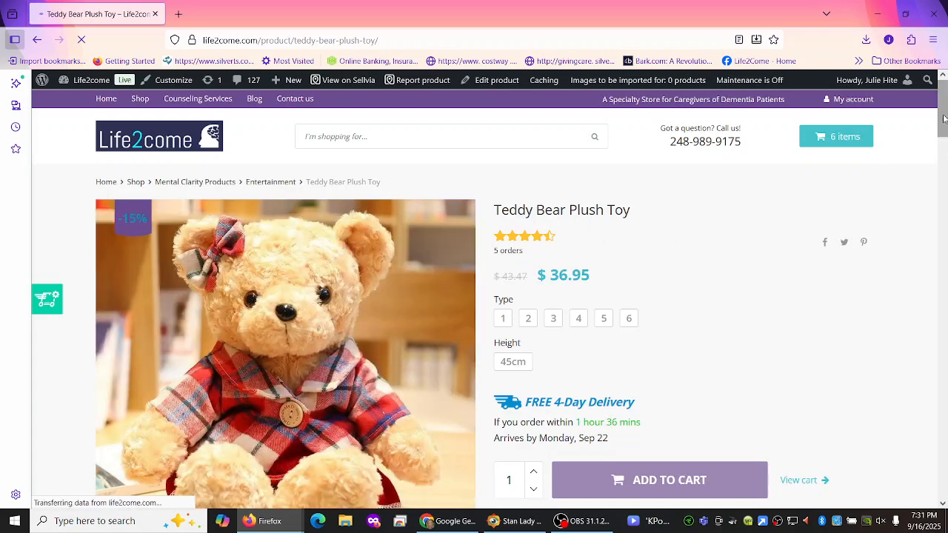
Step: Preview the second, third and fourth bear images in the product gallery
scroll(943, 117, "down", 2)
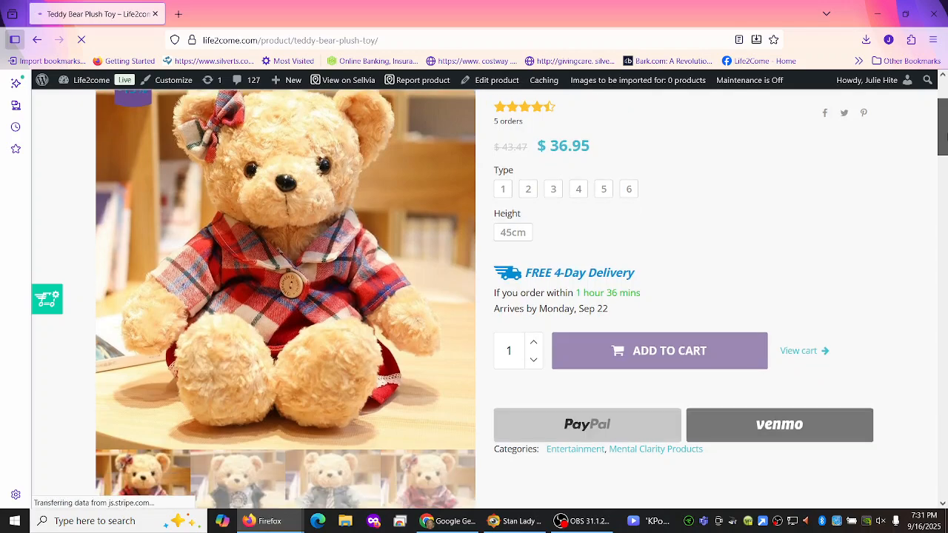
scroll(943, 117, "down", 2)
scroll(944, 117, "up", 2)
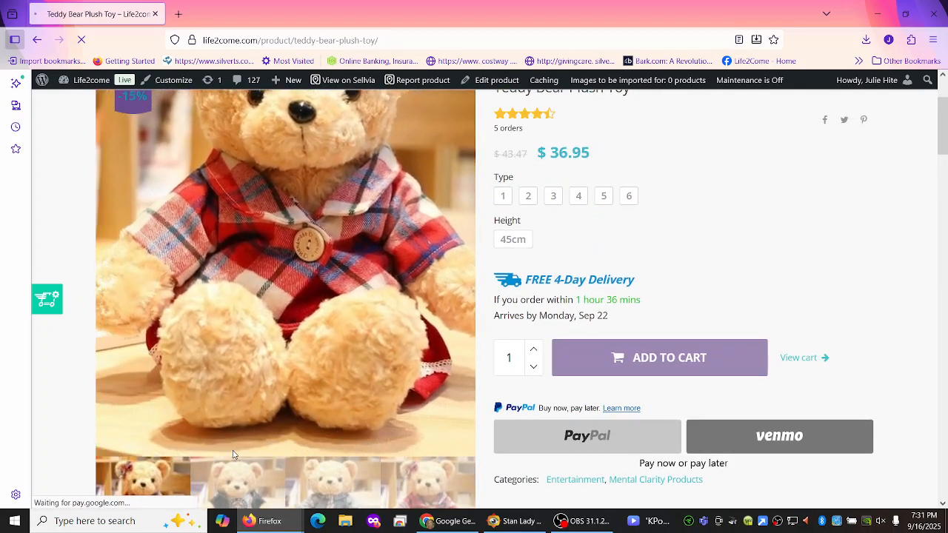
left_click(249, 489)
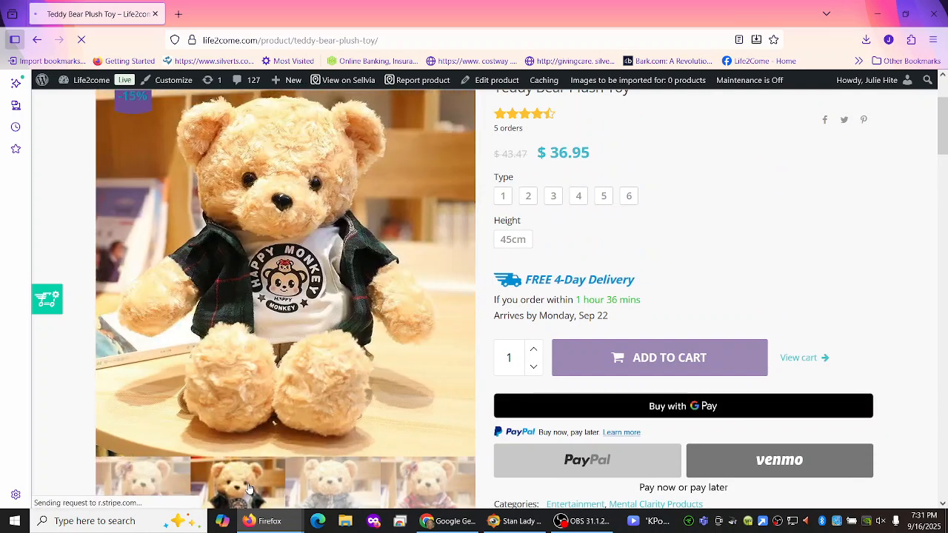
left_click(337, 490)
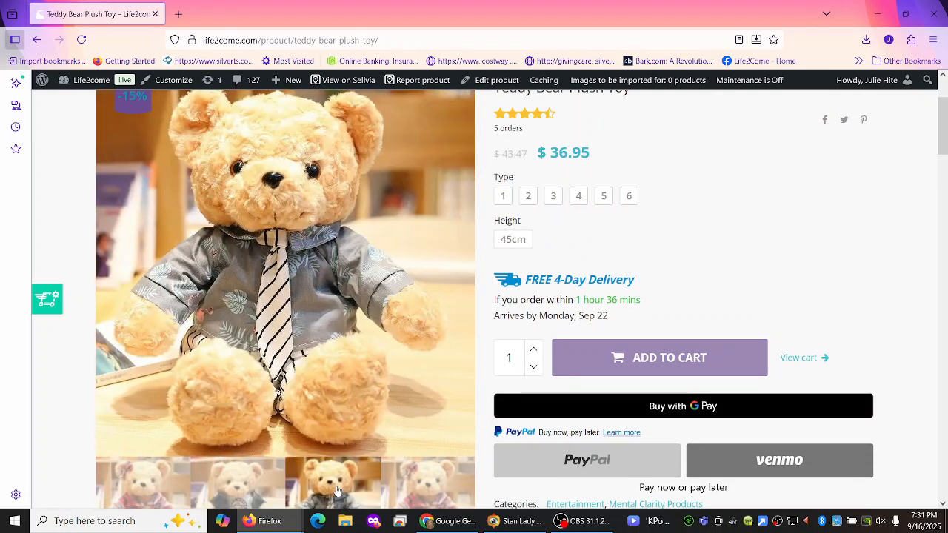
left_click(437, 491)
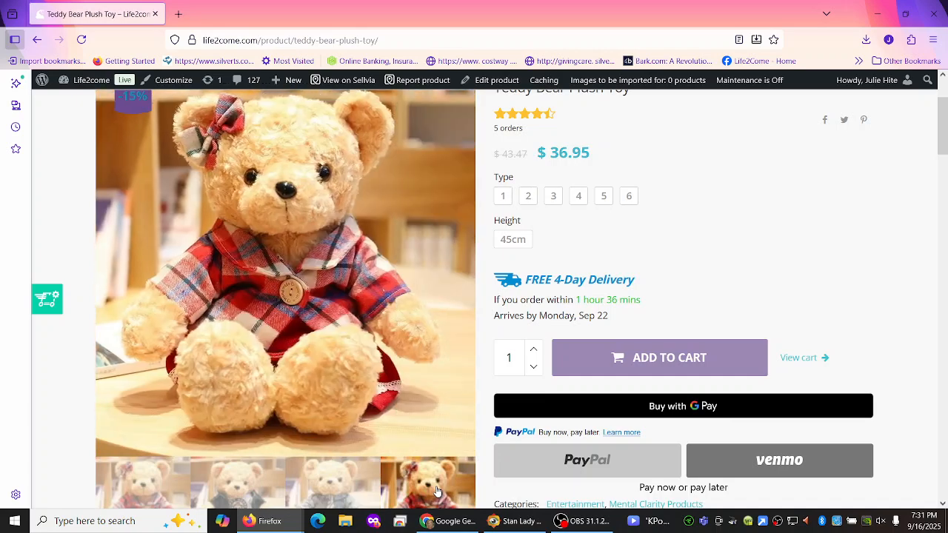
Step: Review the published product details on the store page, from the introduction down to the Easy Care bullet
left_click_drag(946, 128, 946, 210)
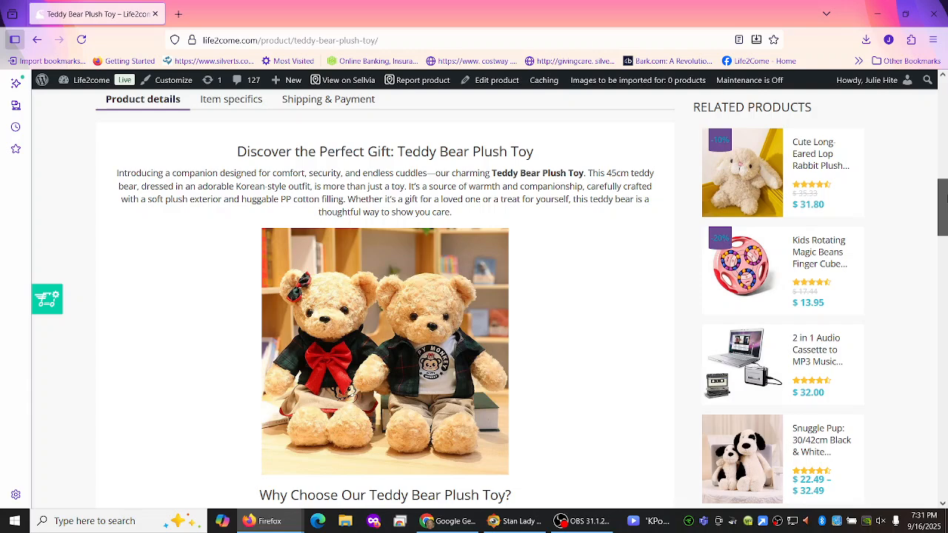
left_click_drag(945, 200, 946, 275)
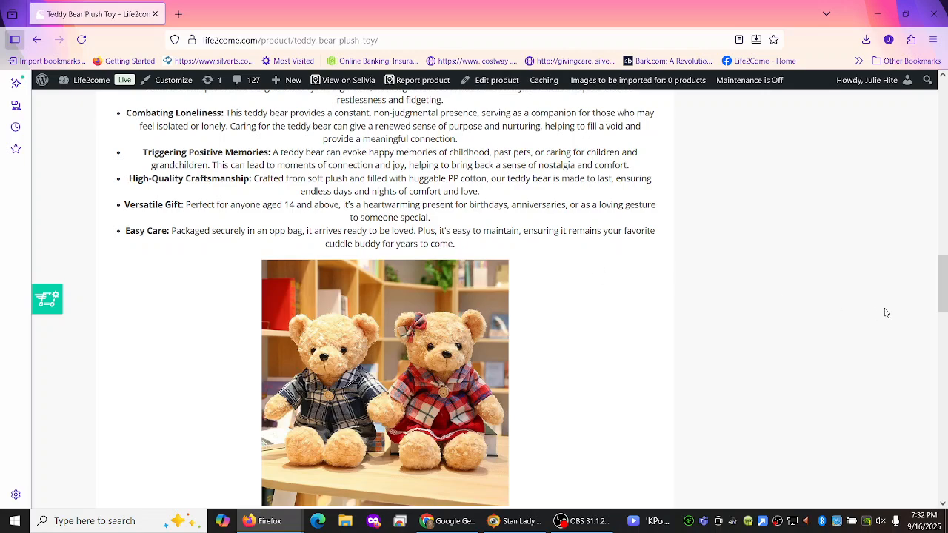
left_click_drag(945, 275, 947, 136)
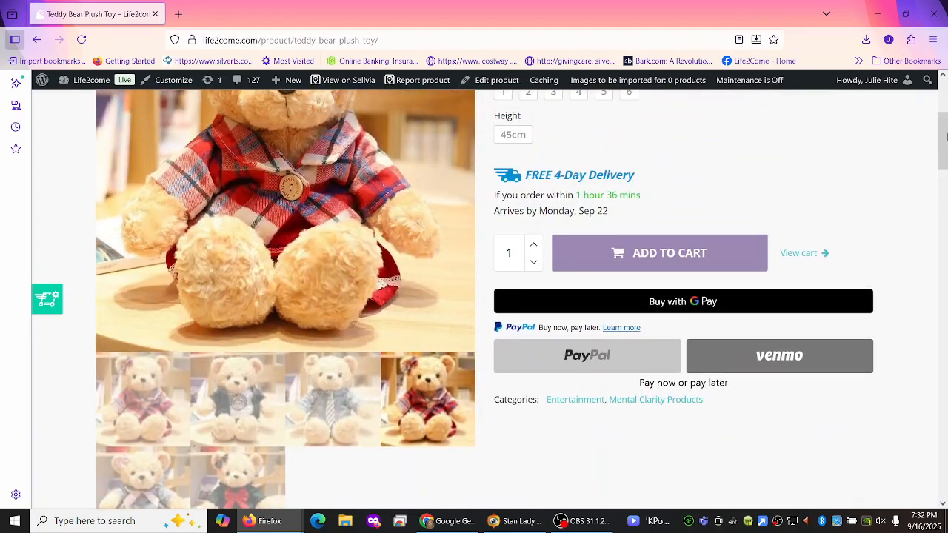
Step: Preview the Type 3 variation with the 45cm height, and the Type 5 variation after it
scroll(945, 133, "up", 3)
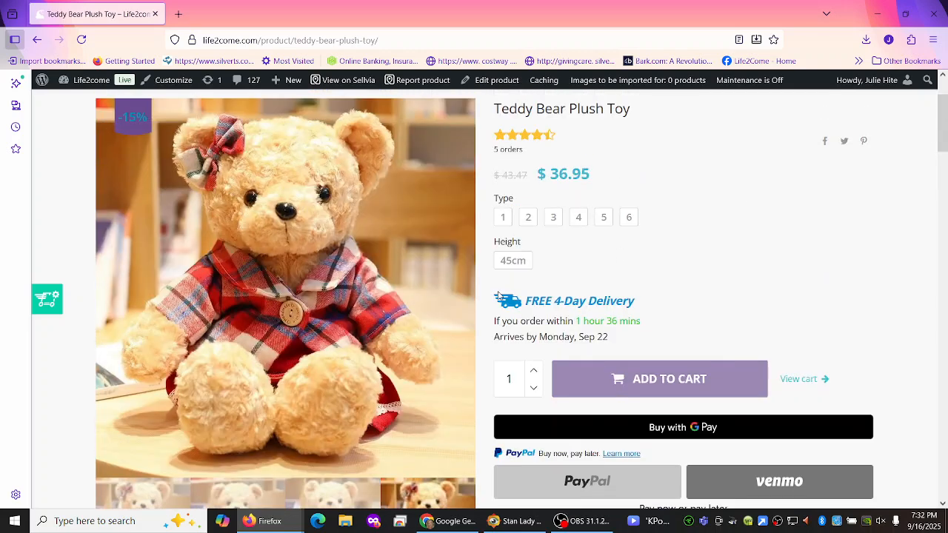
left_click(553, 223)
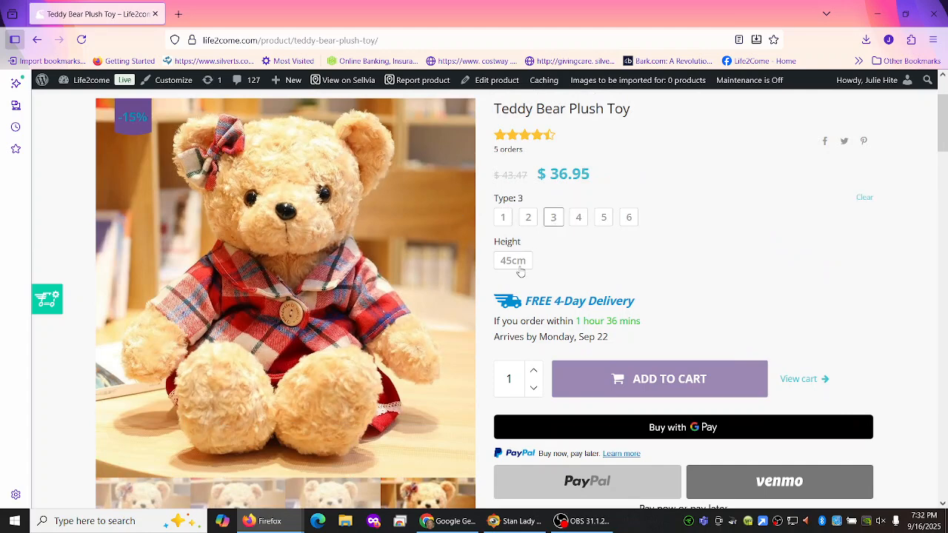
left_click(521, 271)
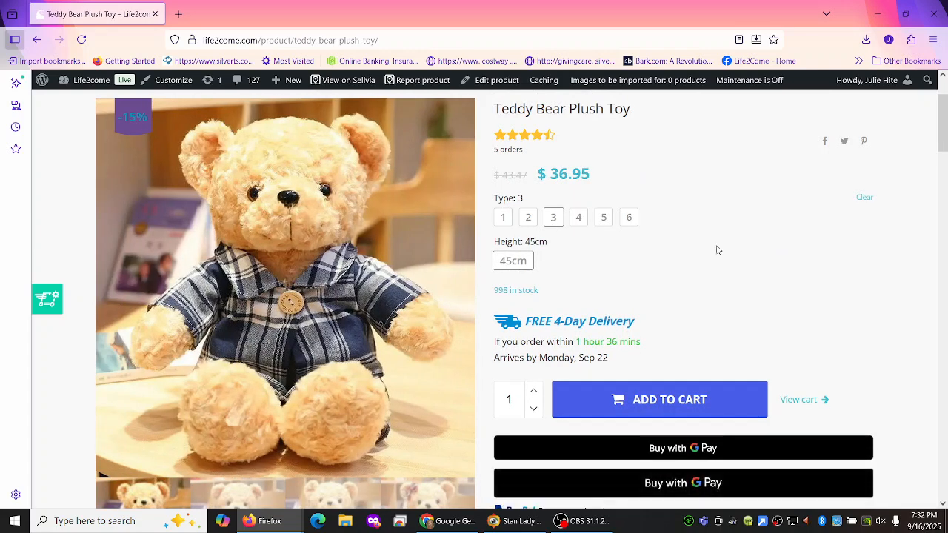
mouse_move(944, 131)
left_mouse_down()
mouse_move(944, 156)
mouse_move(946, 133)
left_mouse_up()
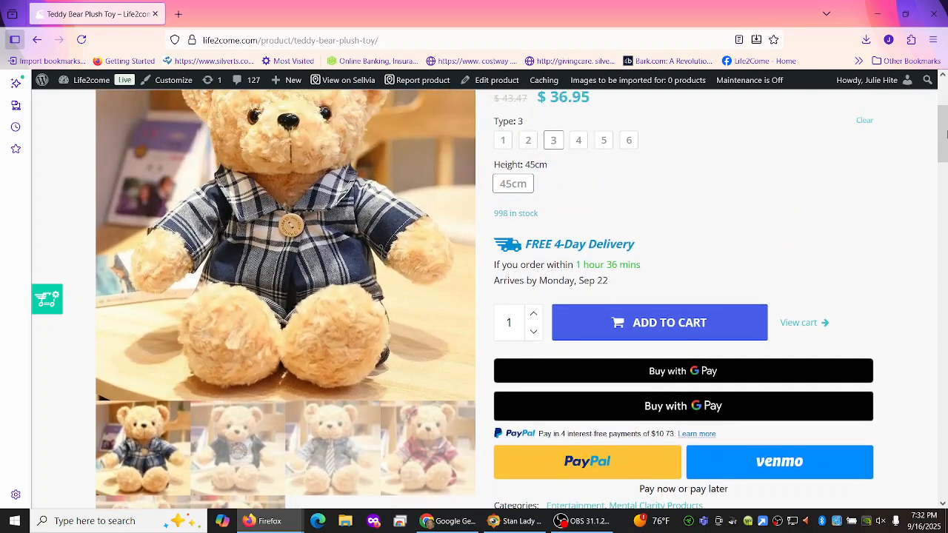
left_click(604, 141)
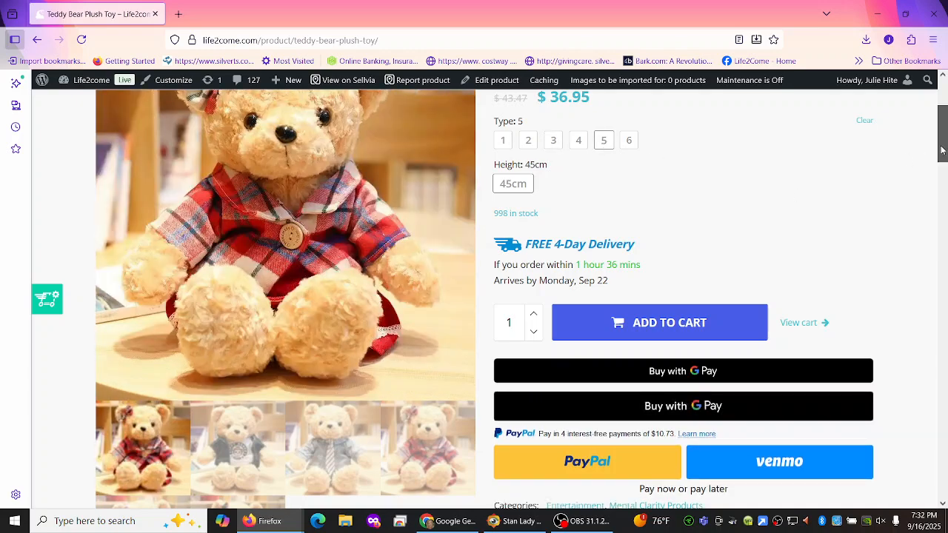
Step: View the product's supplier listing on Sellvia and close it to return to the store page
left_click_drag(943, 150, 942, 111)
mouse_move(97, 83)
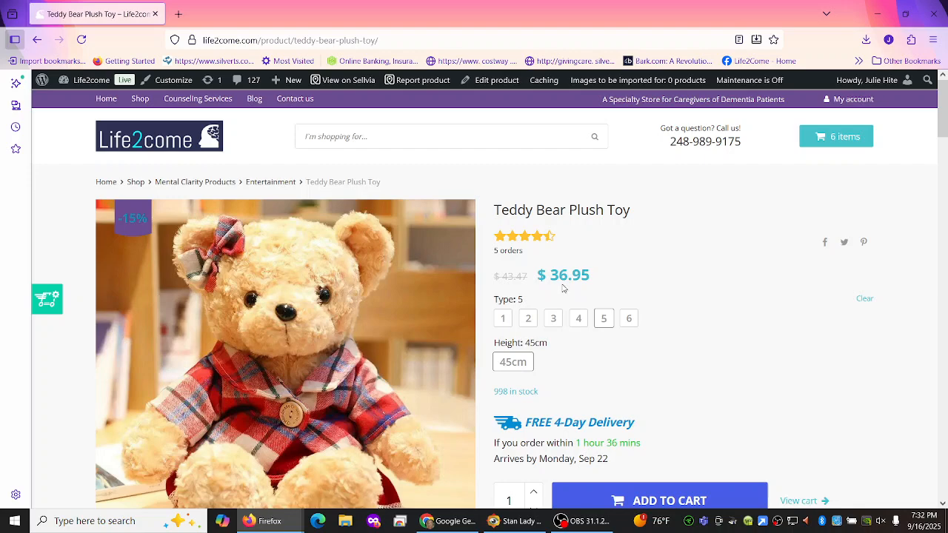
left_click(339, 82)
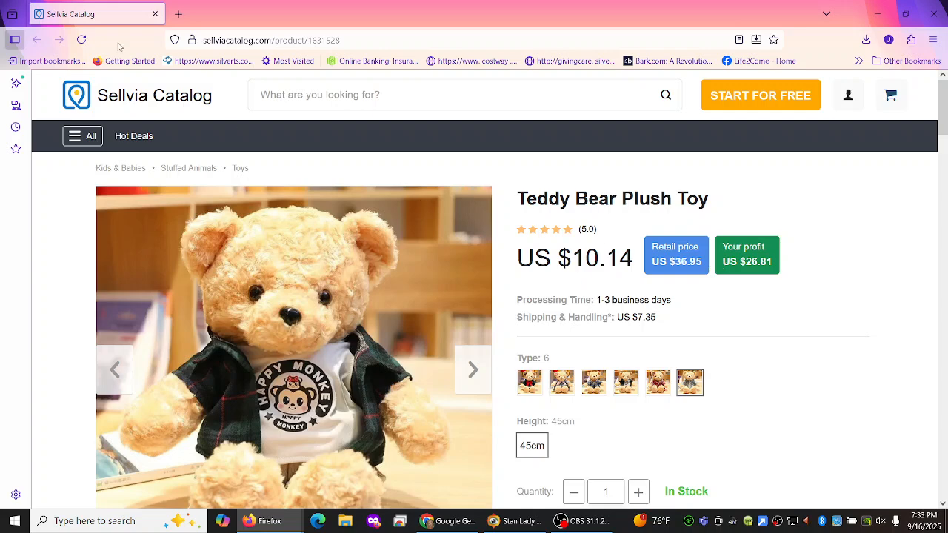
left_click(156, 14)
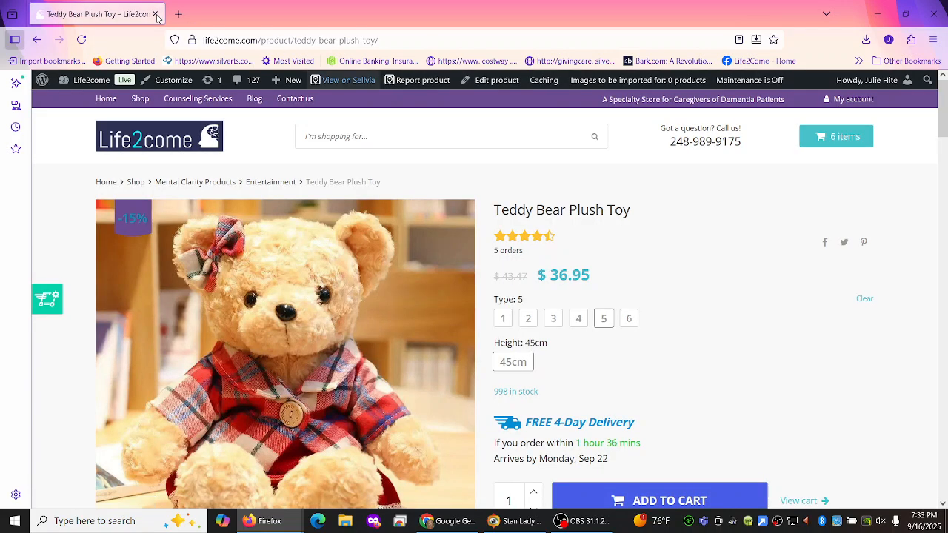
Step: Reopen the product for editing and show the Linked Products settings in its product data
left_click(494, 82)
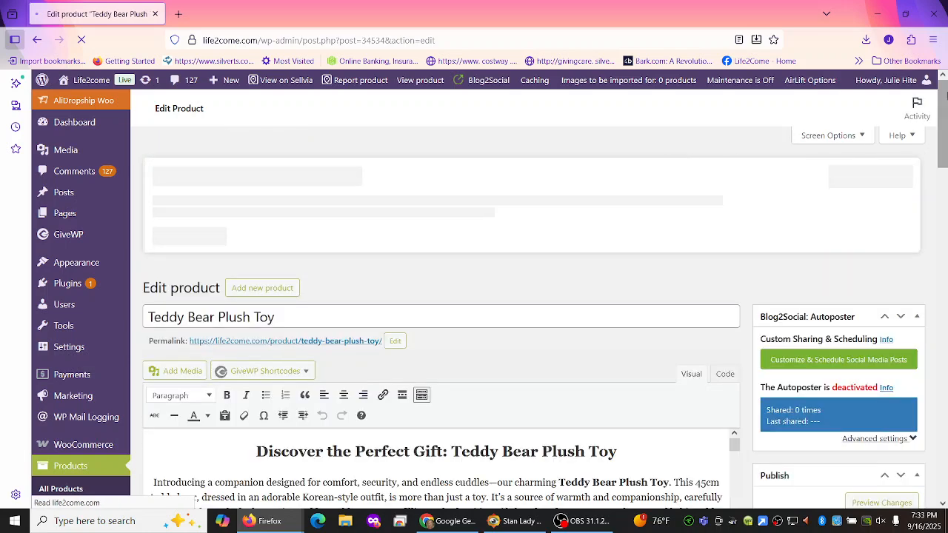
left_click_drag(943, 98, 945, 410)
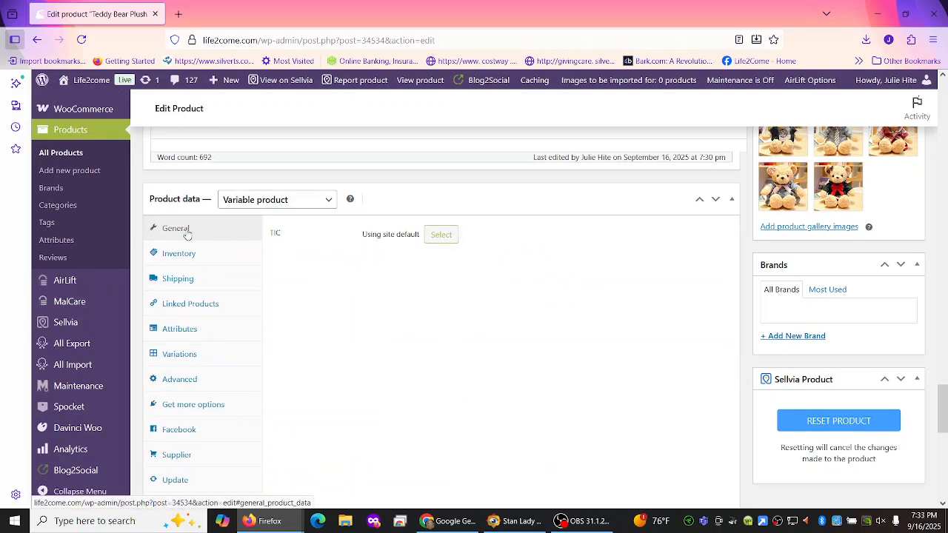
left_click(208, 311)
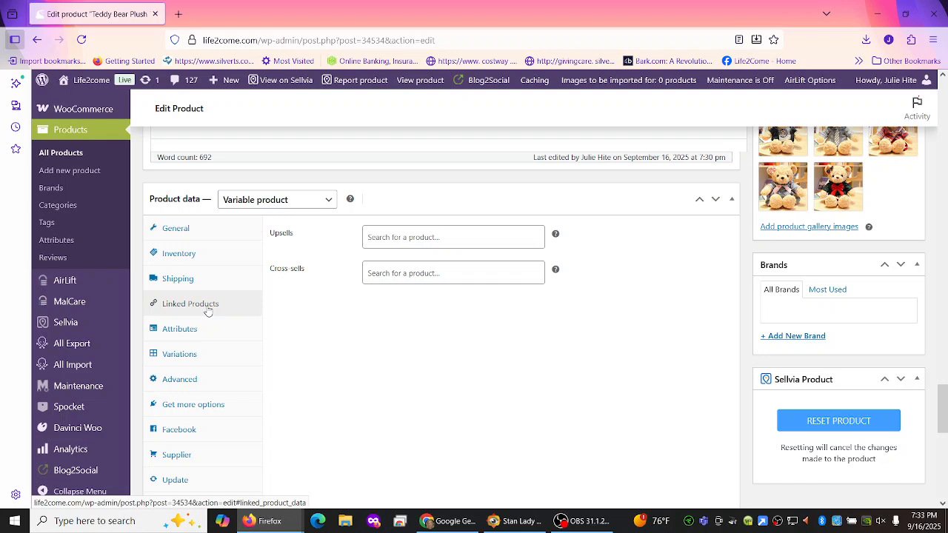
Step: Add "Chewing Toy For Parrots (42020)" to the upsells by searching for "toys", and repeat the search without adding another product
left_click(453, 236)
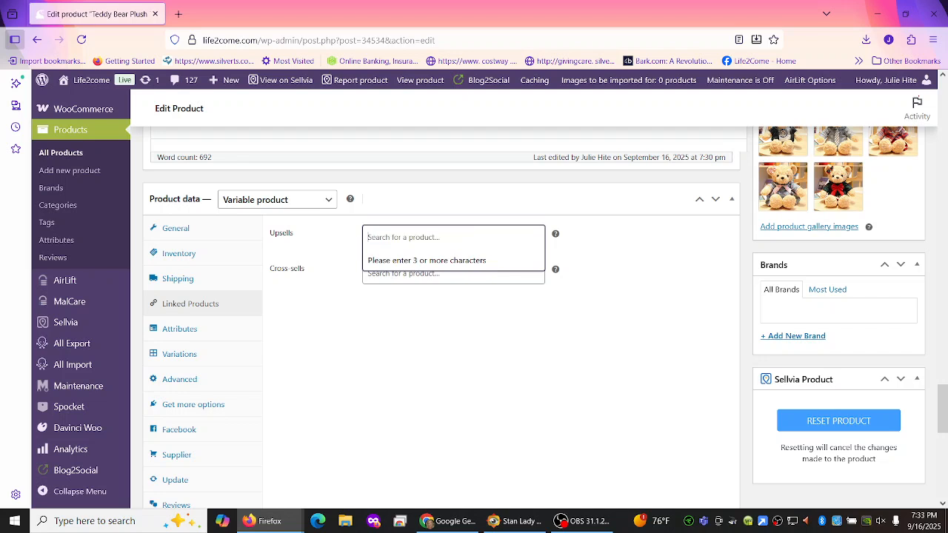
type("c")
key("BackSpace")
type("toys")
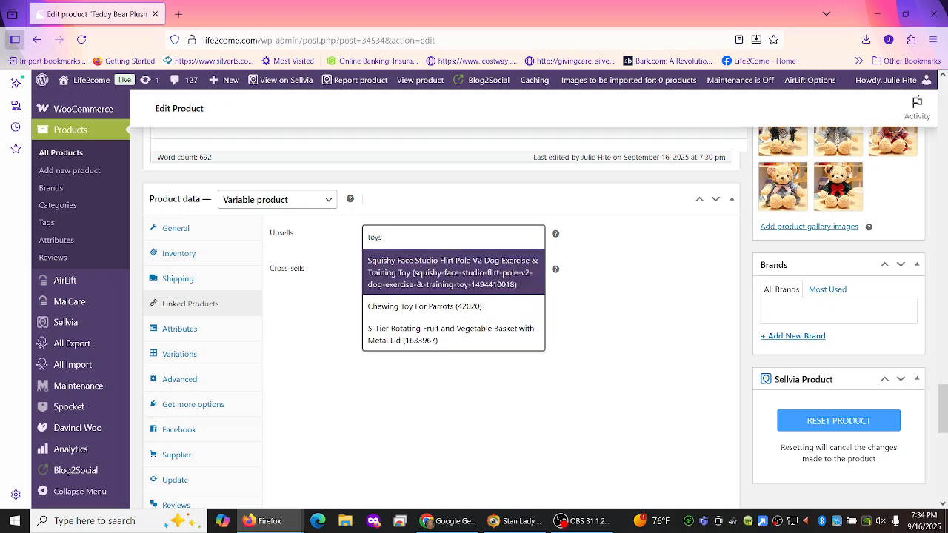
left_click(471, 312)
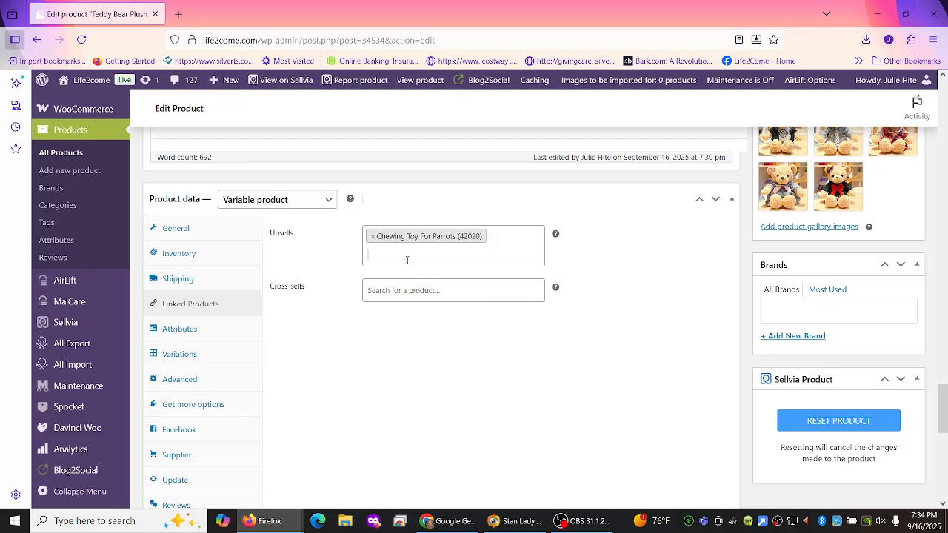
type("toys")
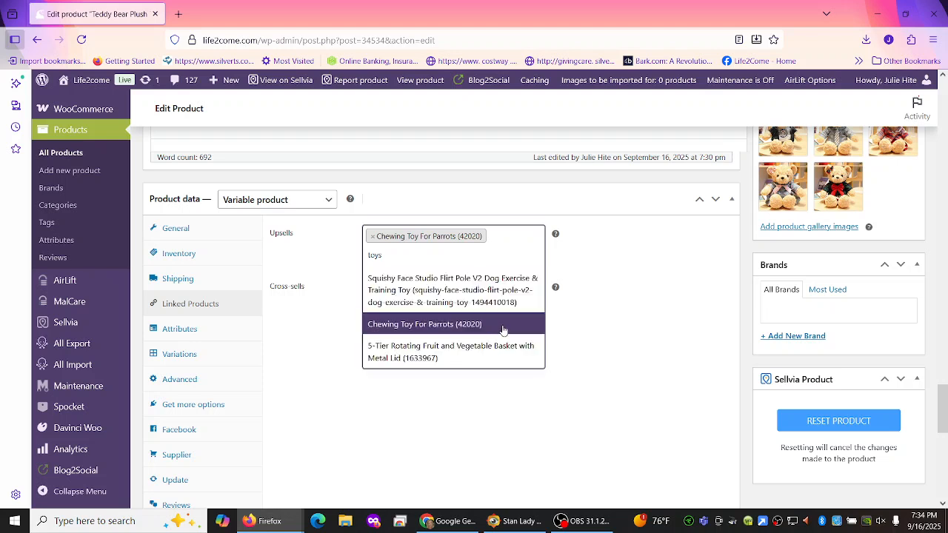
left_click(599, 333)
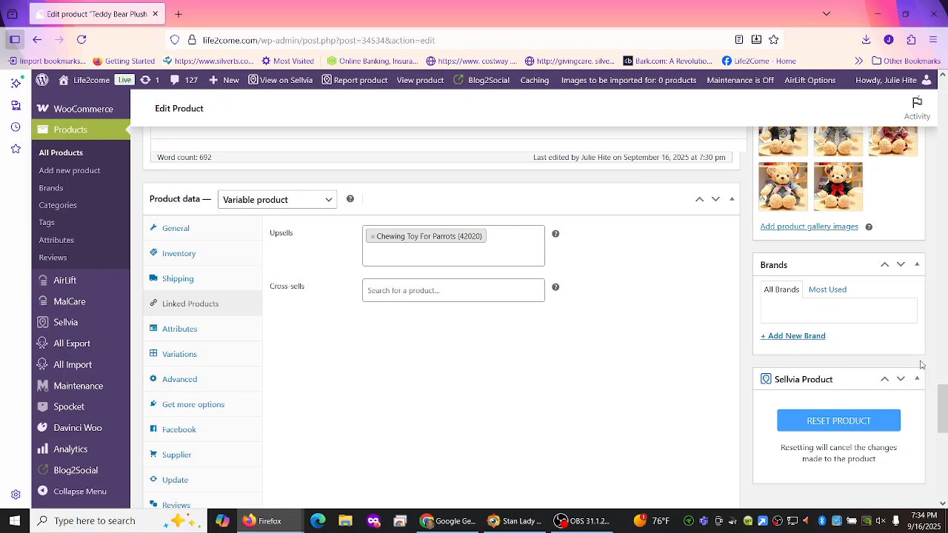
Step: Switch to Gemini, ask it to provide product tags separated by commas for the teddy bear, and copy its reply
left_click_drag(944, 420, 944, 345)
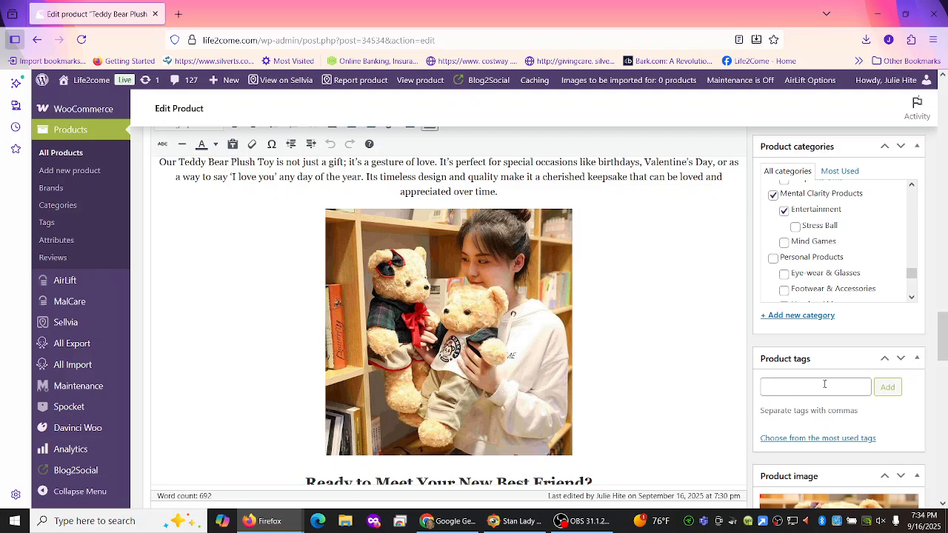
left_click(451, 523)
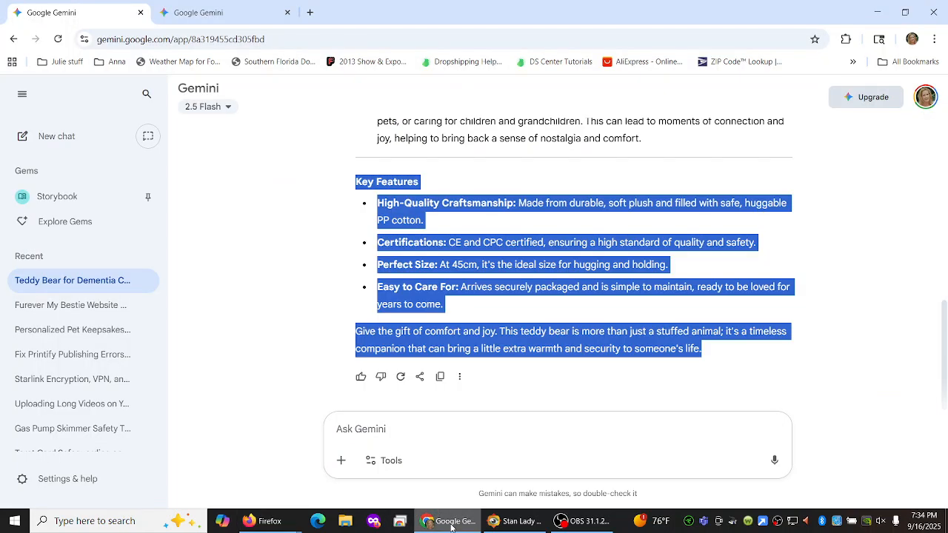
left_click(601, 399)
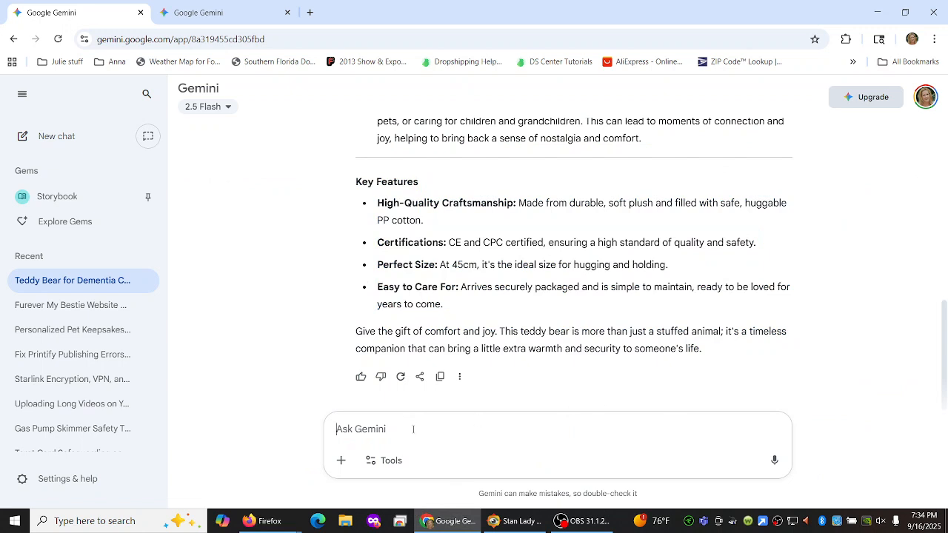
type("Please provide product tags sep")
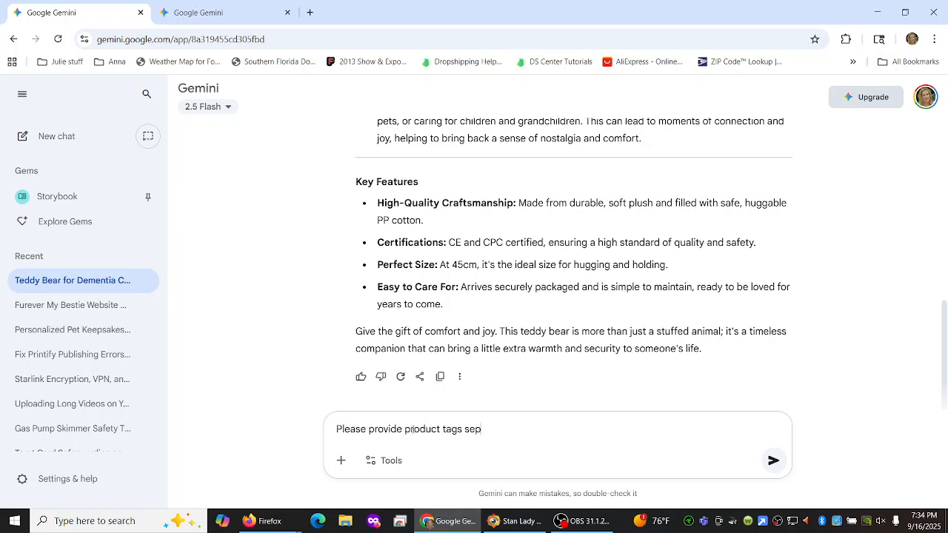
type("erated by commas")
key("Return")
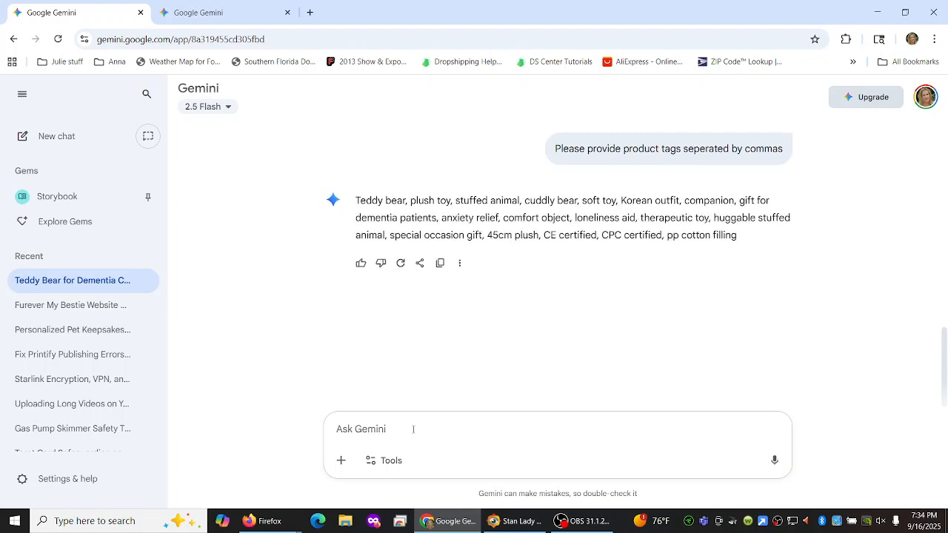
left_click(440, 264)
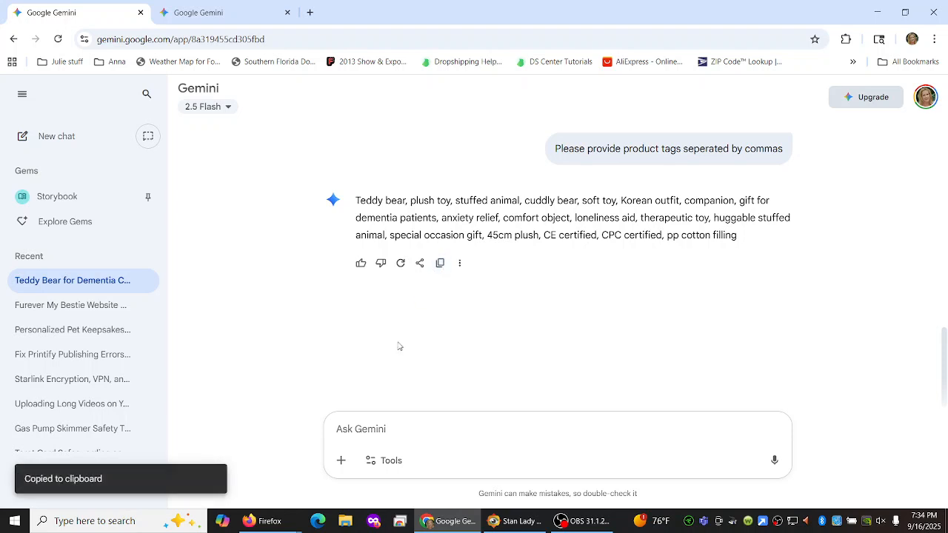
Step: Return to the product editor in Firefox and add the copied comma-separated list as the Teddy Bear Plush Toy's product tags
mouse_move(263, 523)
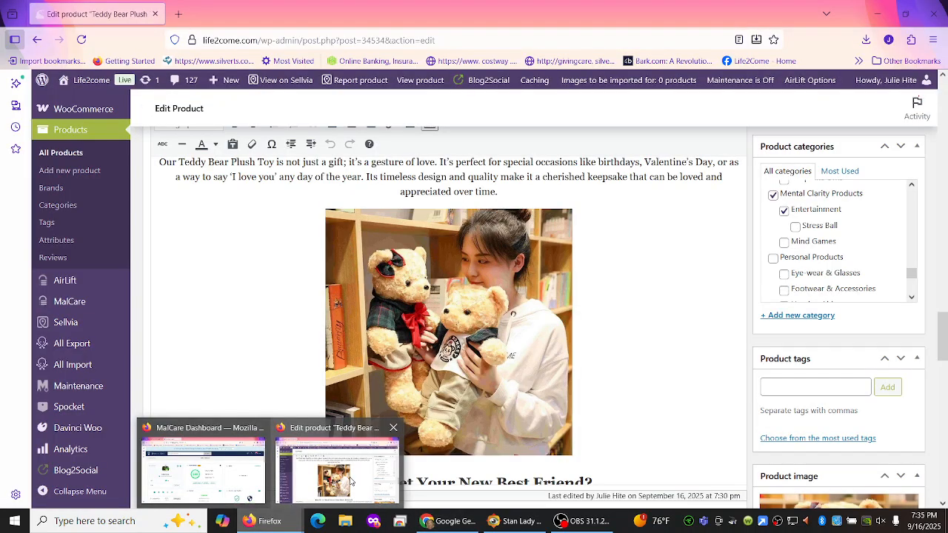
left_click(345, 481)
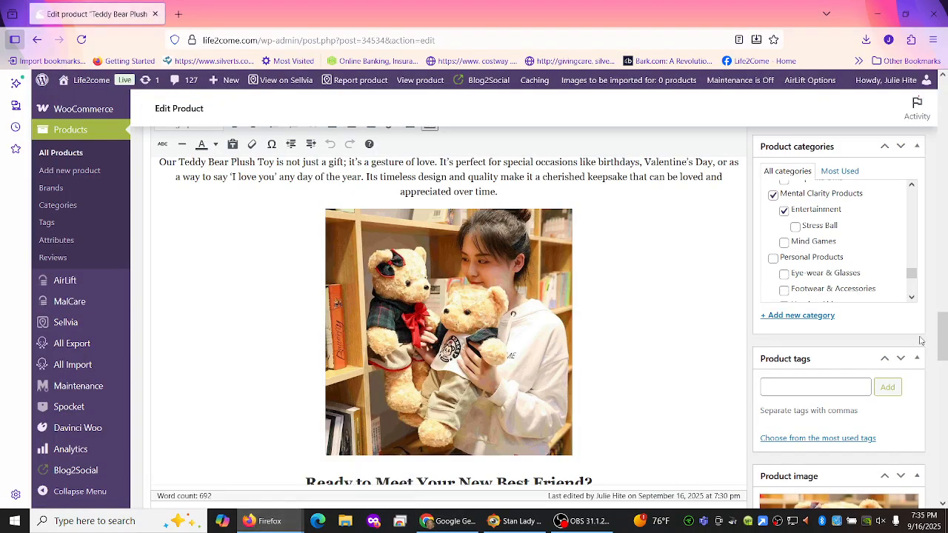
left_click(770, 385)
key("ctrl+v")
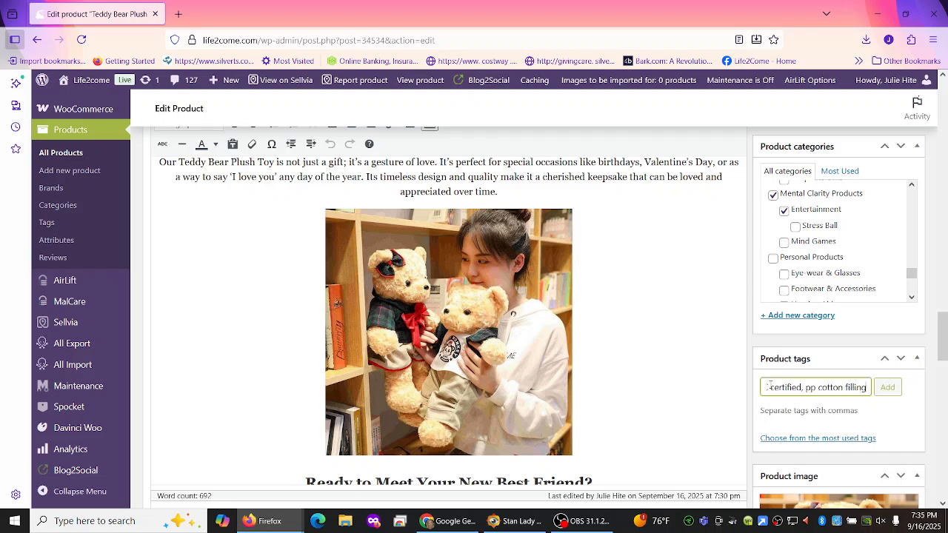
left_click(888, 387)
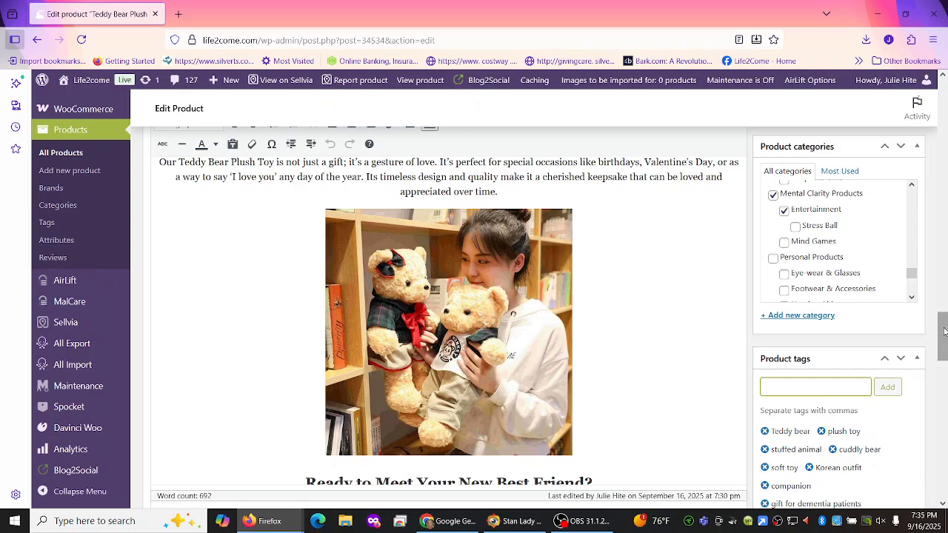
scroll(943, 348, "down", 3)
scroll(780, 258, "up", 1)
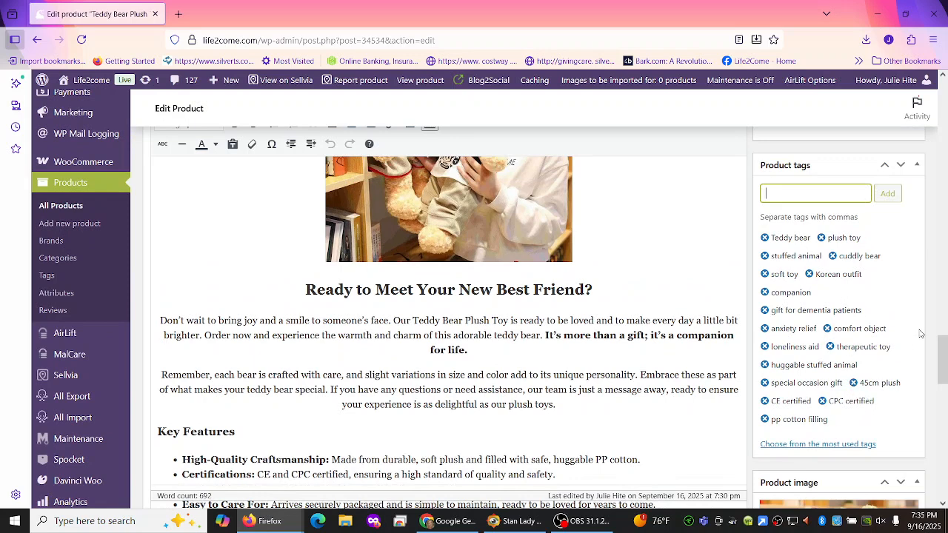
Step: Update the published Teddy Bear Plush Toy product to save its new tags and upsell
left_click_drag(945, 362, 945, 337)
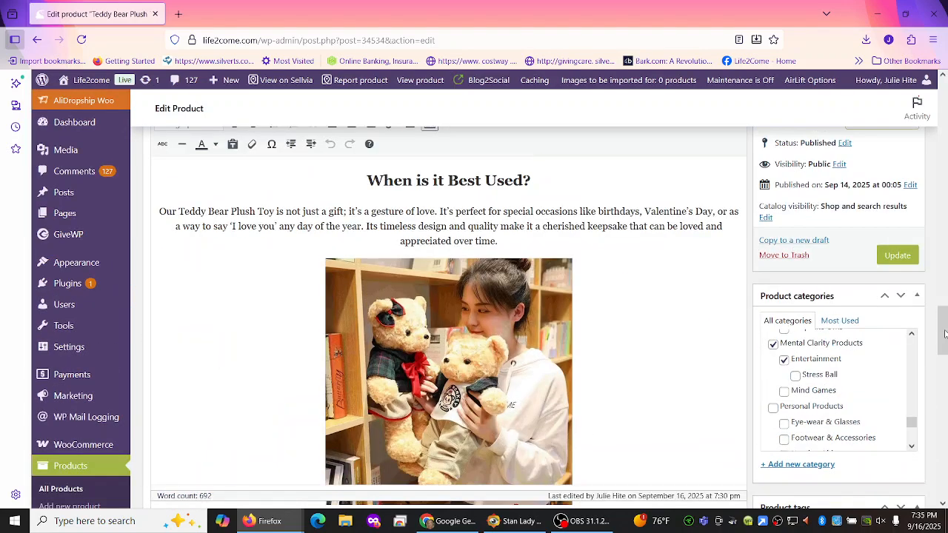
left_click(898, 255)
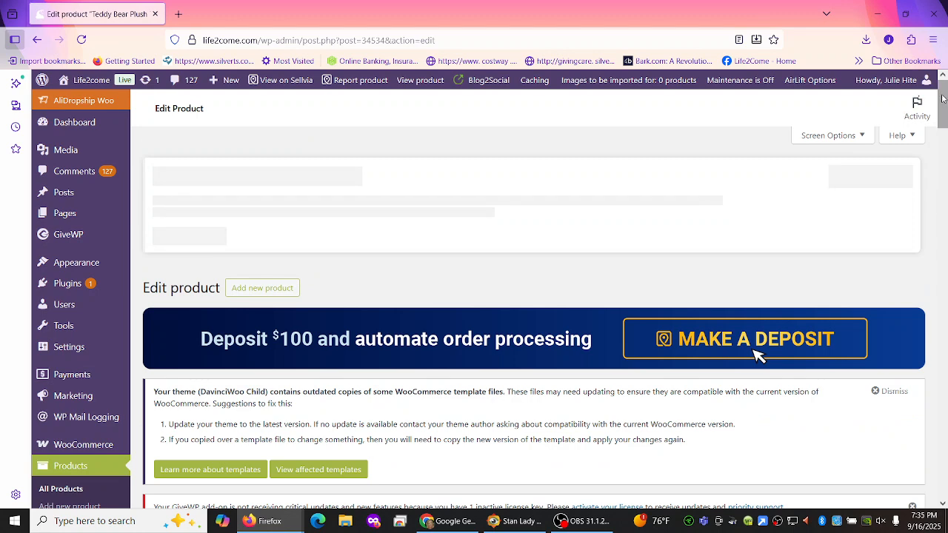
scroll(757, 351, "down", 4)
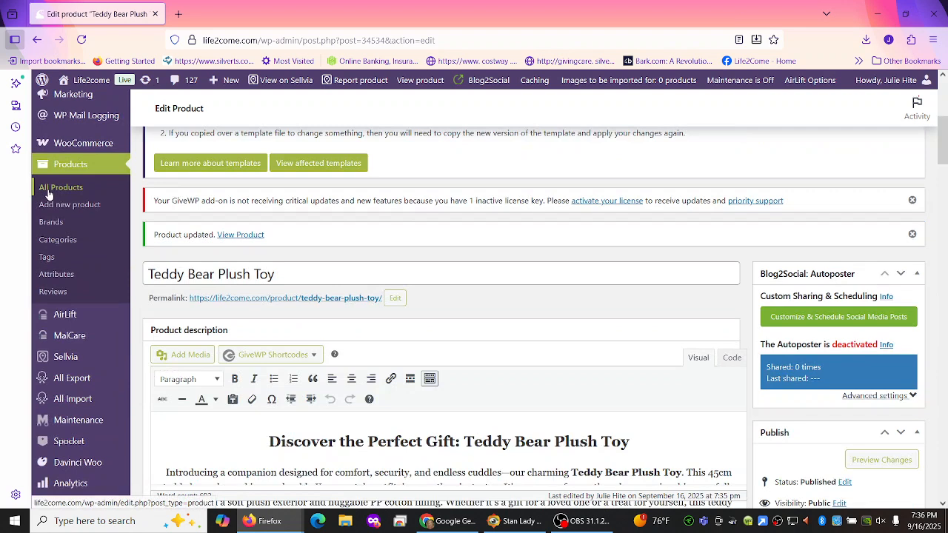
Step: Open the list of all store products and go to its second page
left_click(80, 193)
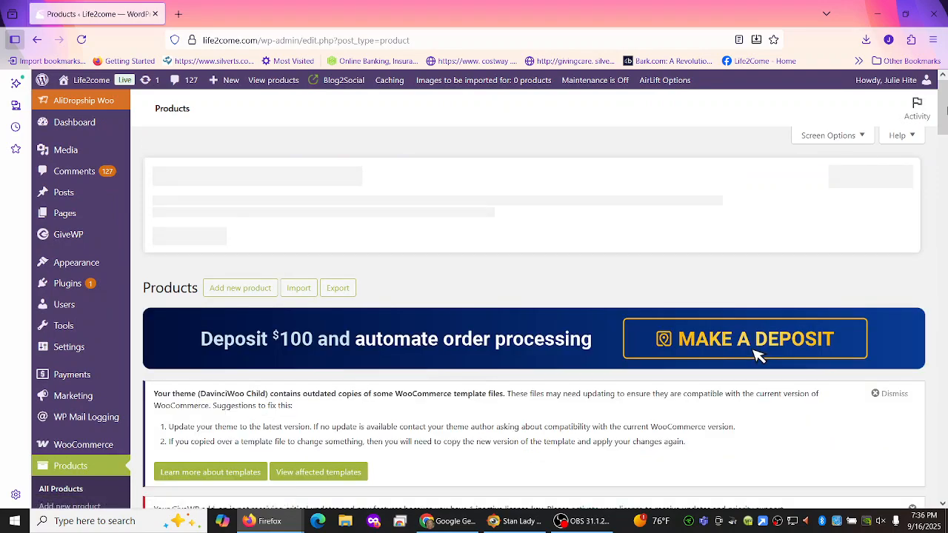
scroll(945, 105, "down", 1)
left_click_drag(944, 106, 945, 465)
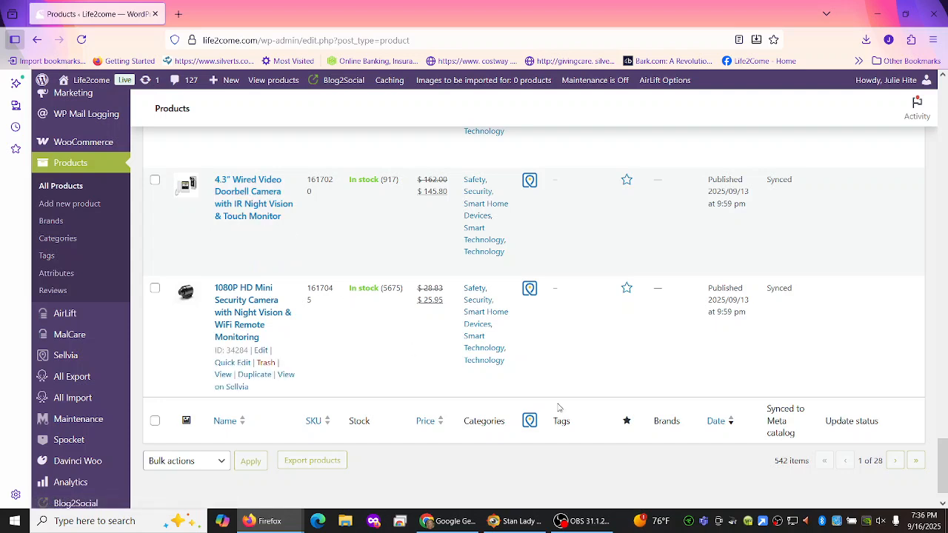
left_click(895, 460)
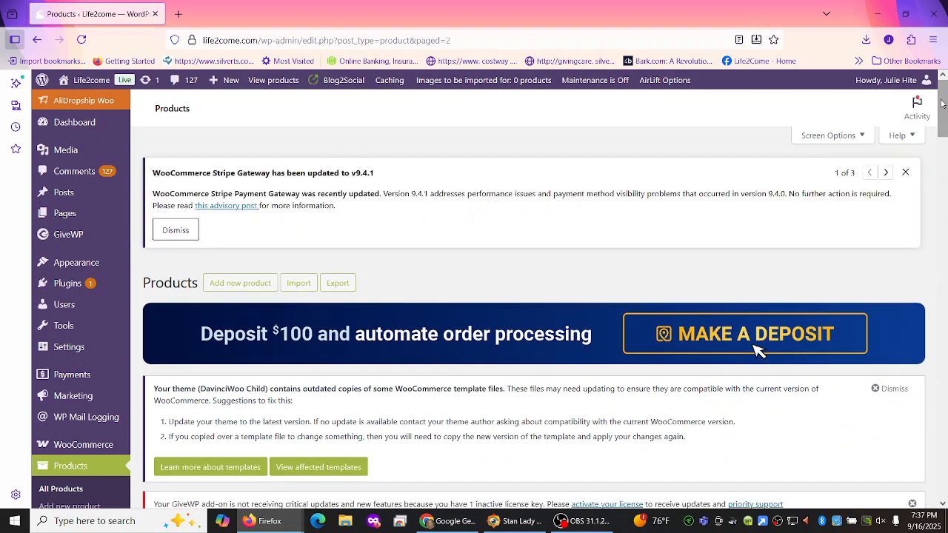
Step: Look through the products on the second page of the list, from the security devices and GPS trackers to the speakers
scroll(755, 356, "down", 3)
scroll(755, 141, "down", 5)
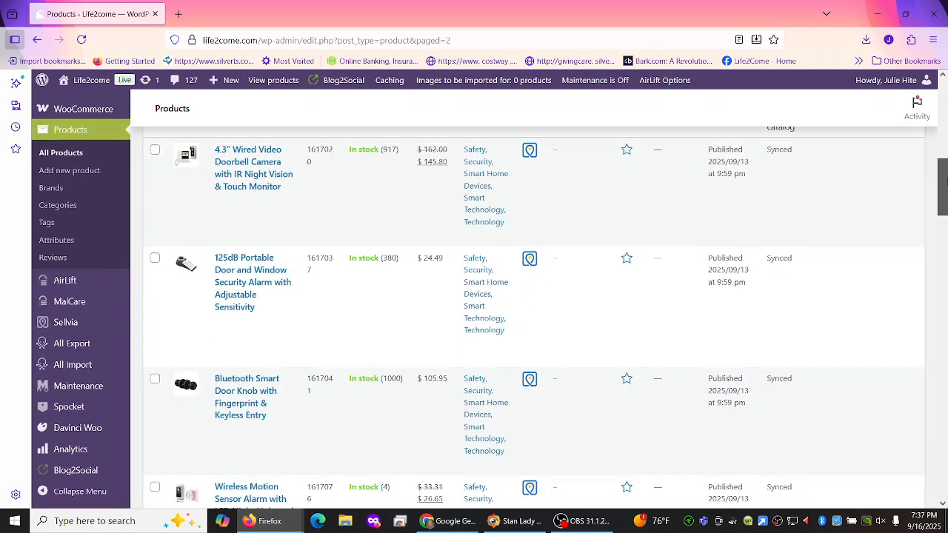
scroll(545, 319, "down", 1)
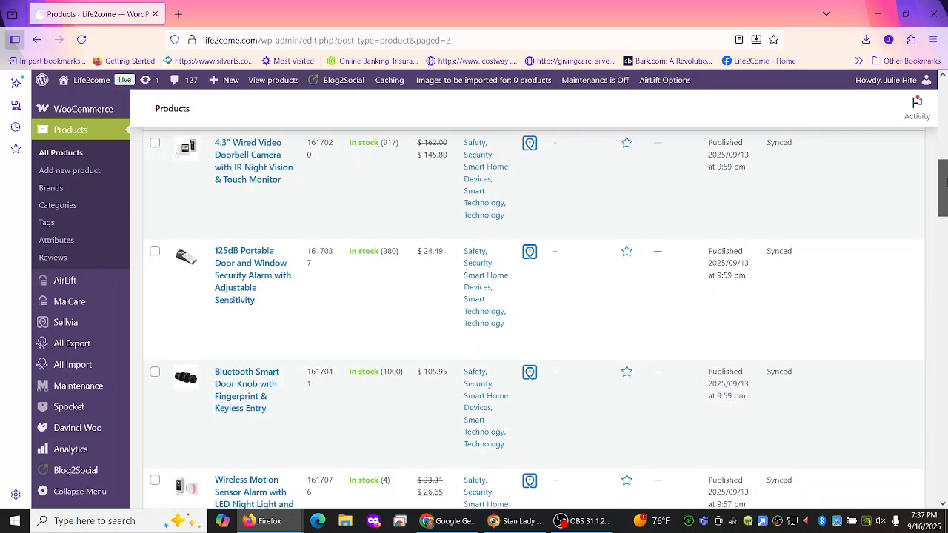
scroll(533, 319, "down", 1)
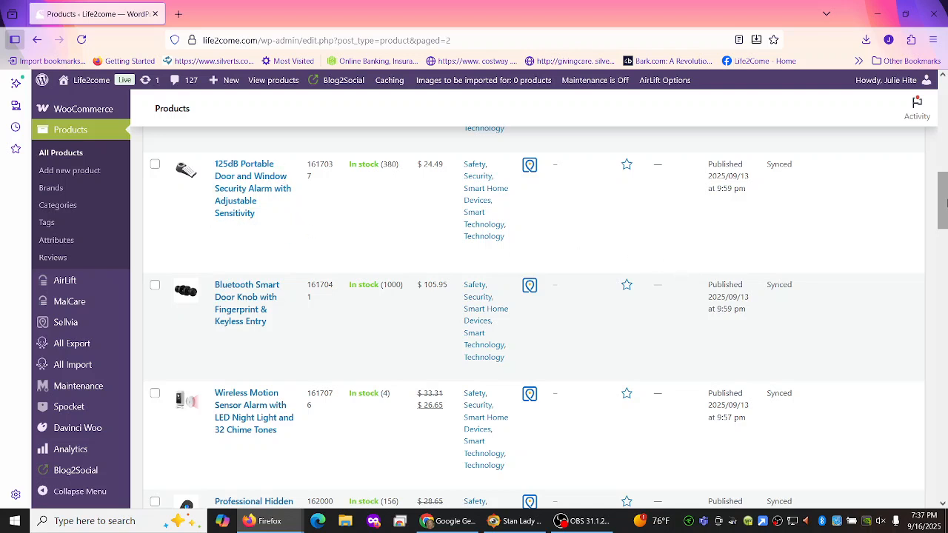
left_click_drag(945, 189, 944, 191)
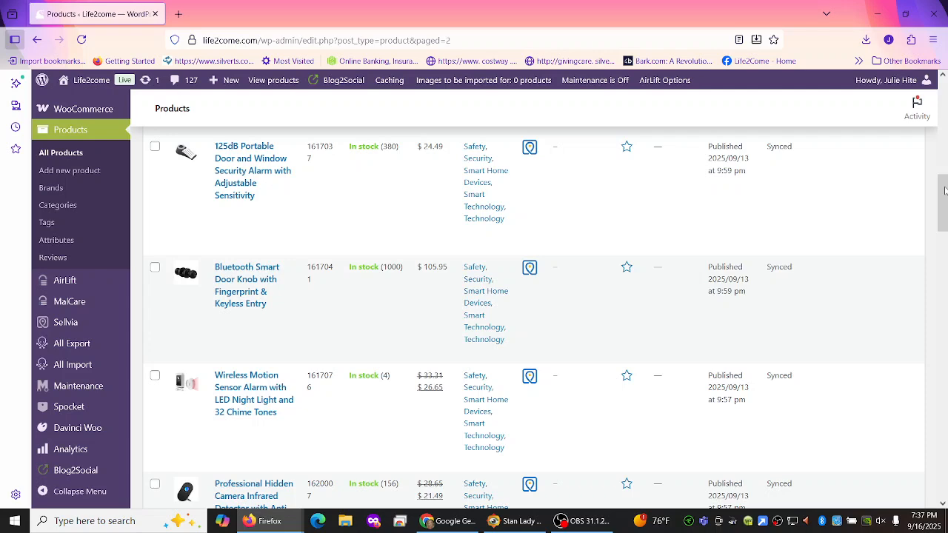
left_click_drag(944, 191, 946, 242)
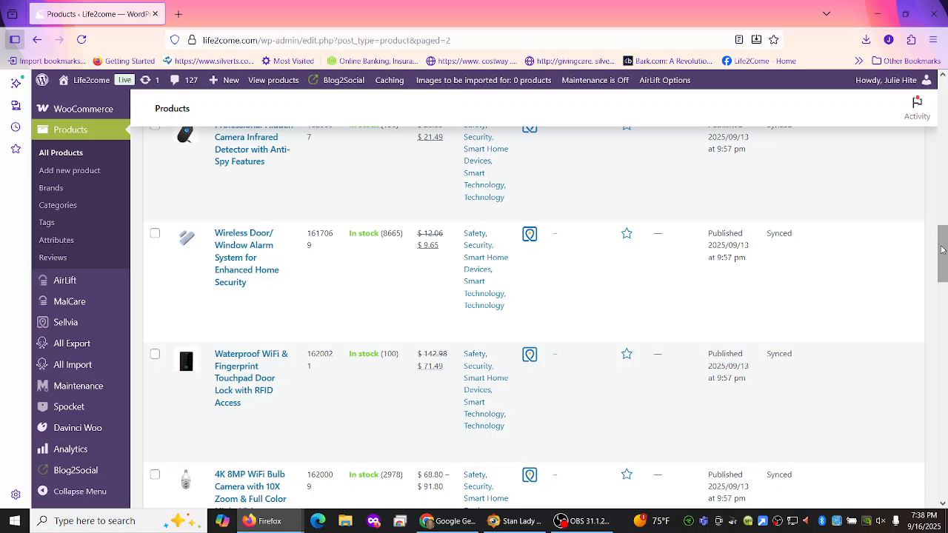
left_click_drag(945, 242, 945, 264)
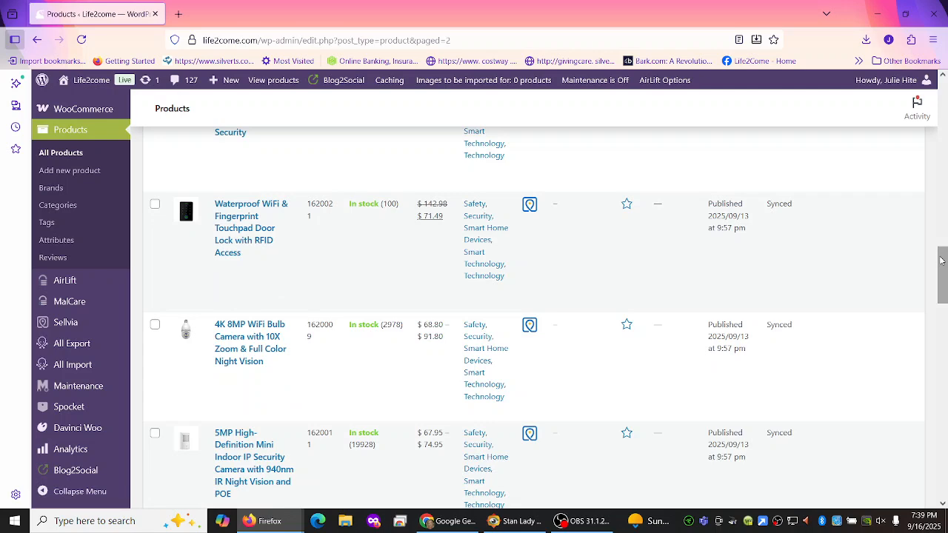
scroll(942, 296, "down", 2)
scroll(942, 304, "down", 2)
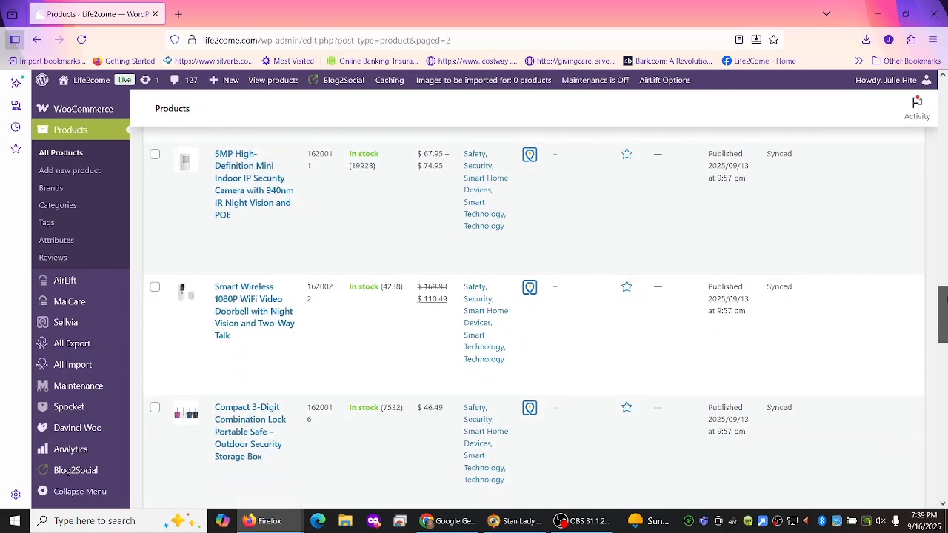
scroll(942, 318, "down", 1)
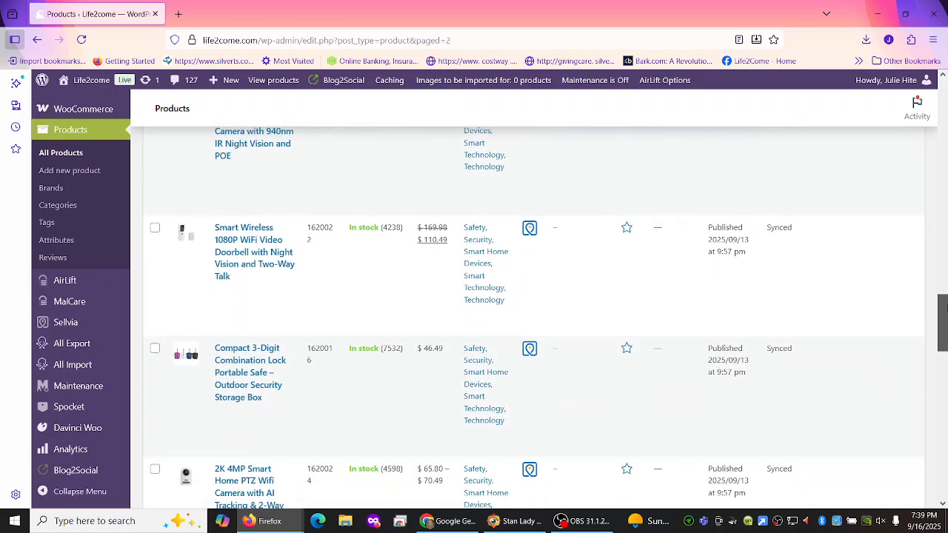
scroll(942, 333, "down", 3)
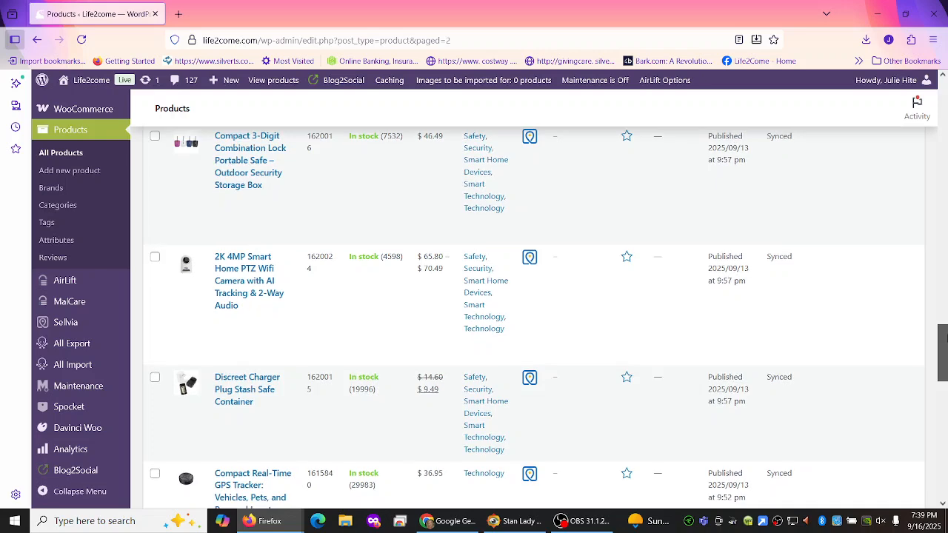
scroll(942, 349, "down", 1)
mouse_move(264, 325)
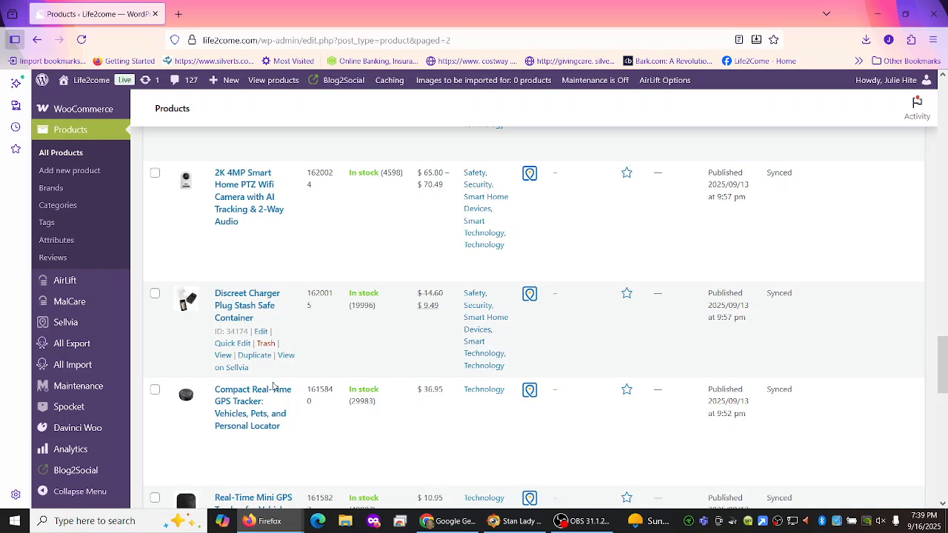
mouse_move(274, 425)
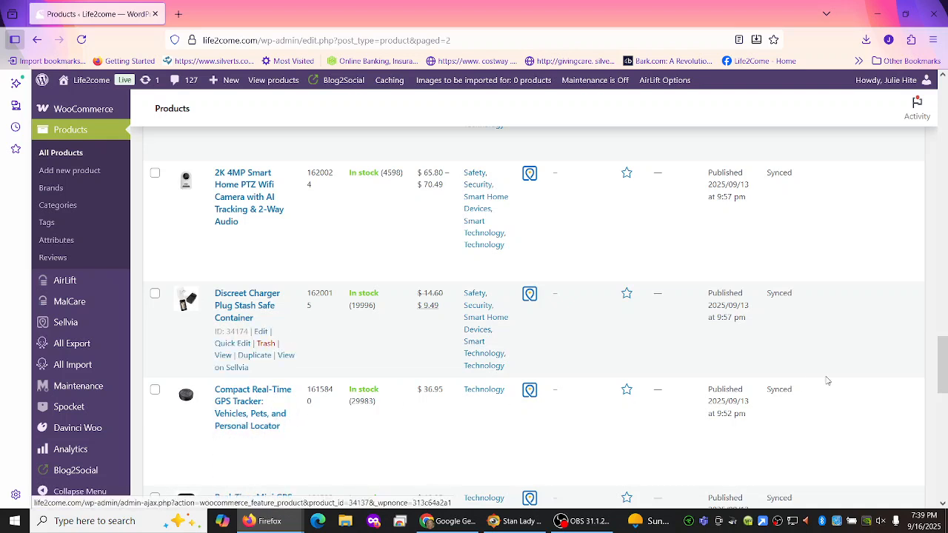
left_click_drag(942, 348, 946, 376)
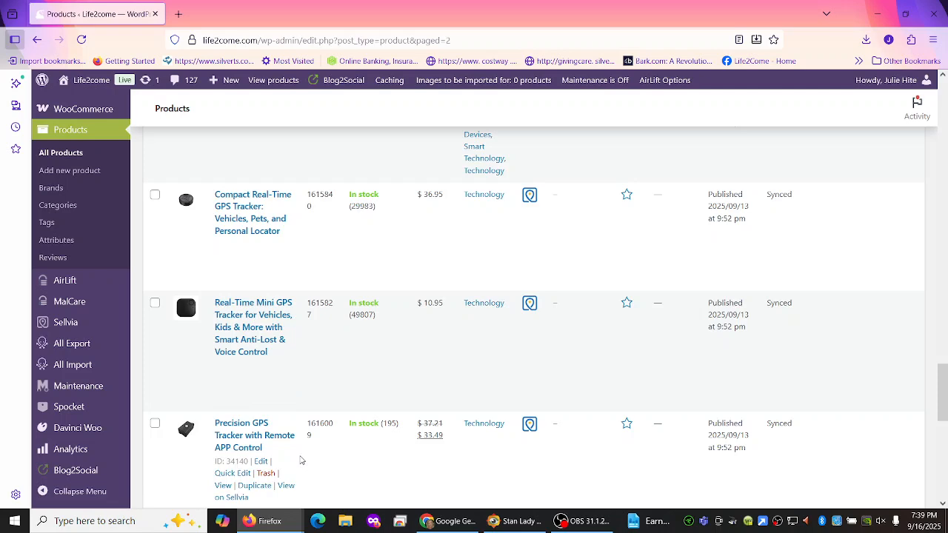
left_click_drag(942, 392, 945, 465)
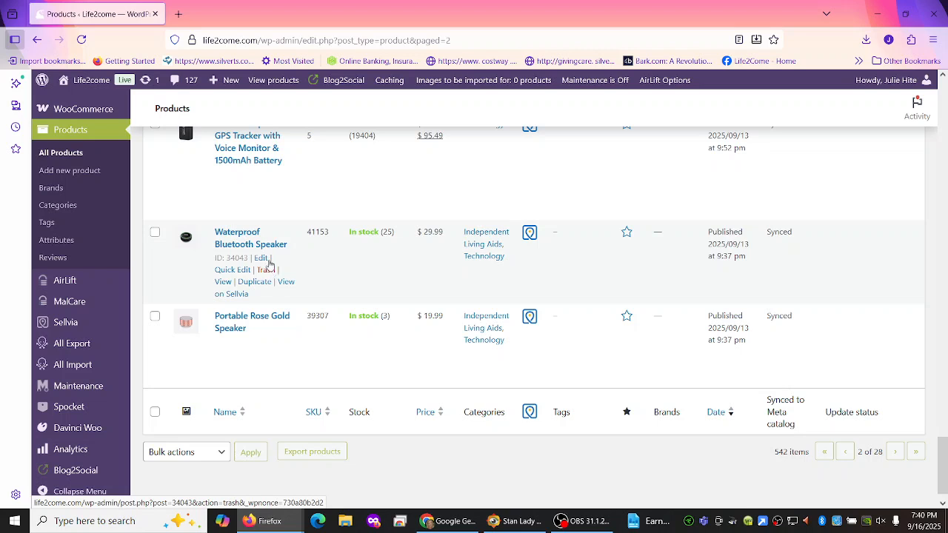
Step: Visit the live Life2come site and view the Fashionable Assisted Clothing and Counseling Services slides in the home page banner
mouse_move(85, 88)
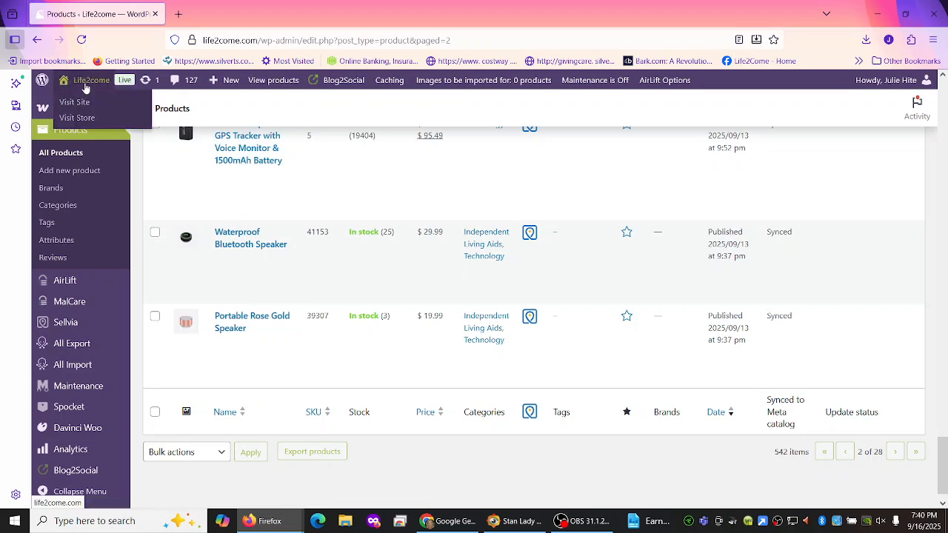
left_click(85, 109)
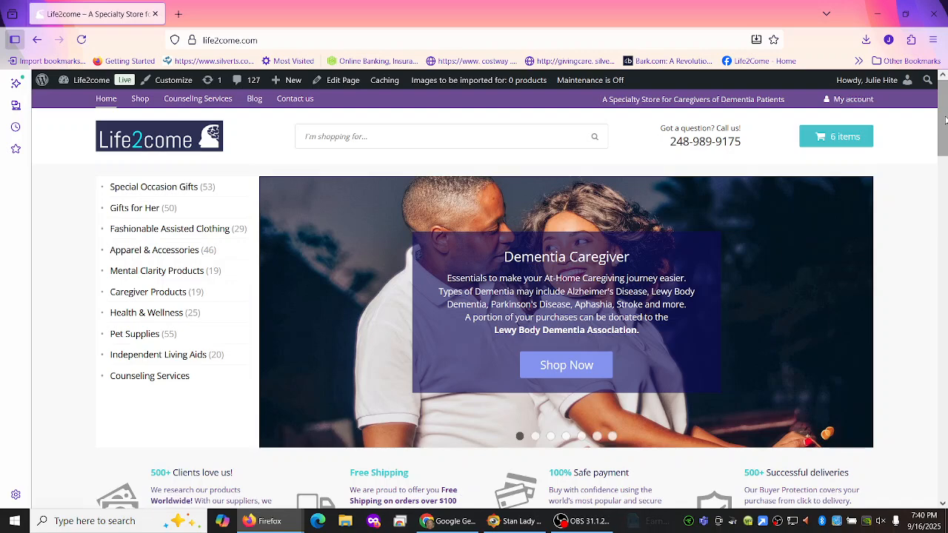
scroll(569, 332, "down", 2)
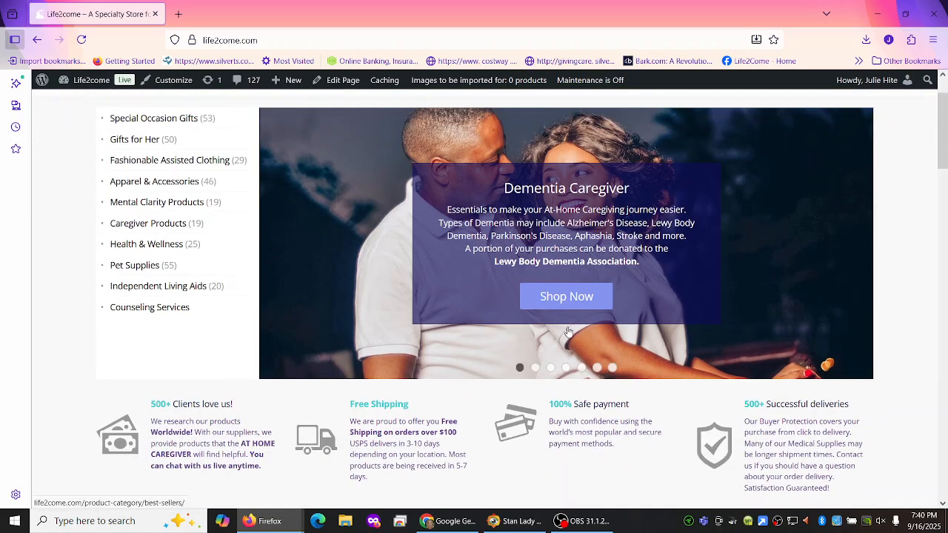
left_click(551, 368)
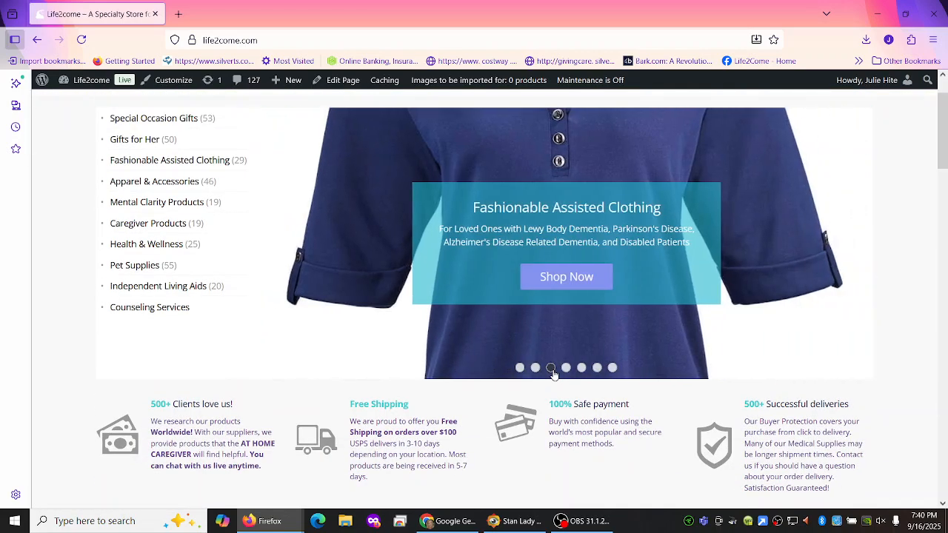
left_click(536, 369)
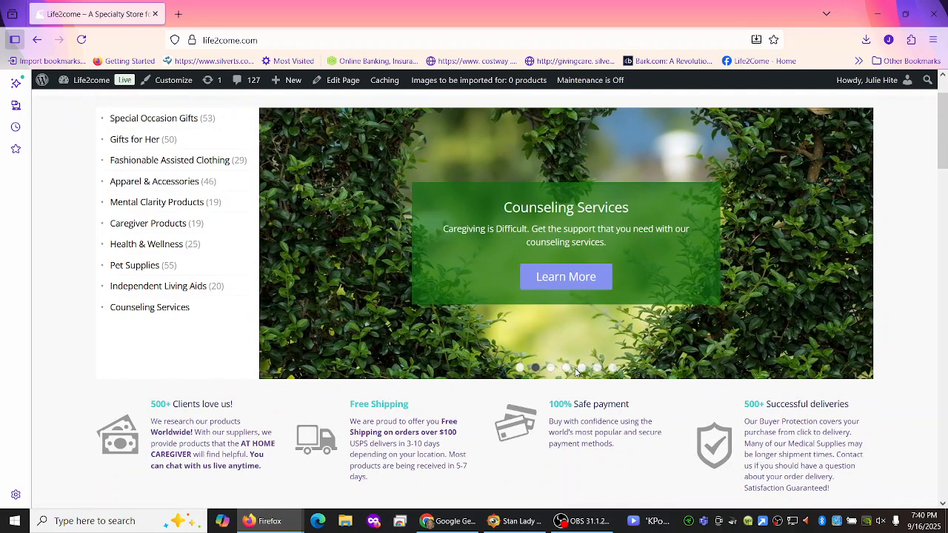
Step: Open the Bath category from the "Help! Mom won't take a Shower!" banner slide and look through its products, from bath mats to shower stools
left_click(583, 372)
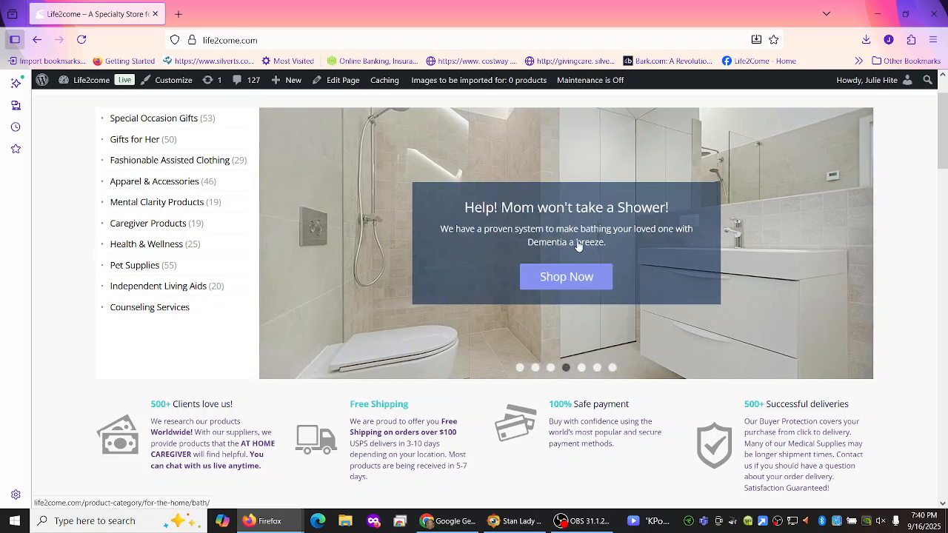
left_click(582, 278)
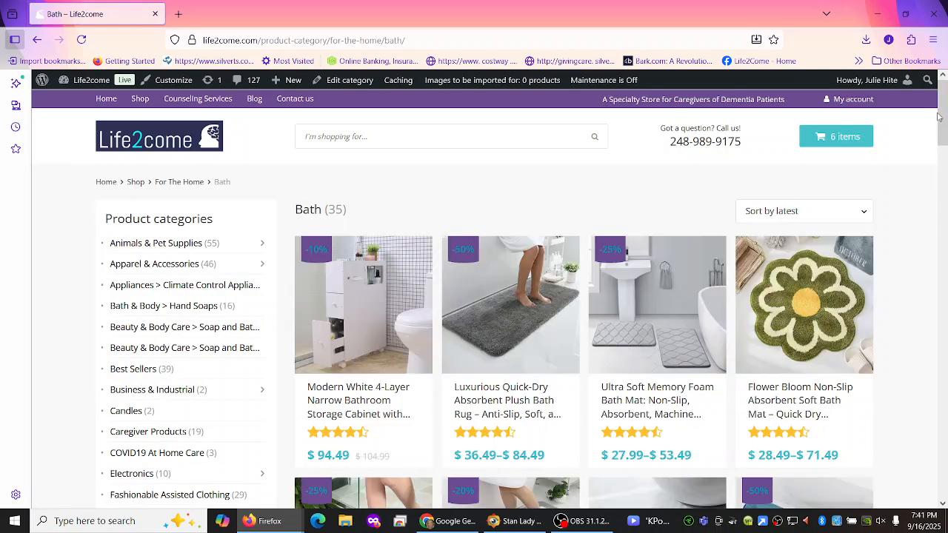
scroll(943, 106, "down", 3)
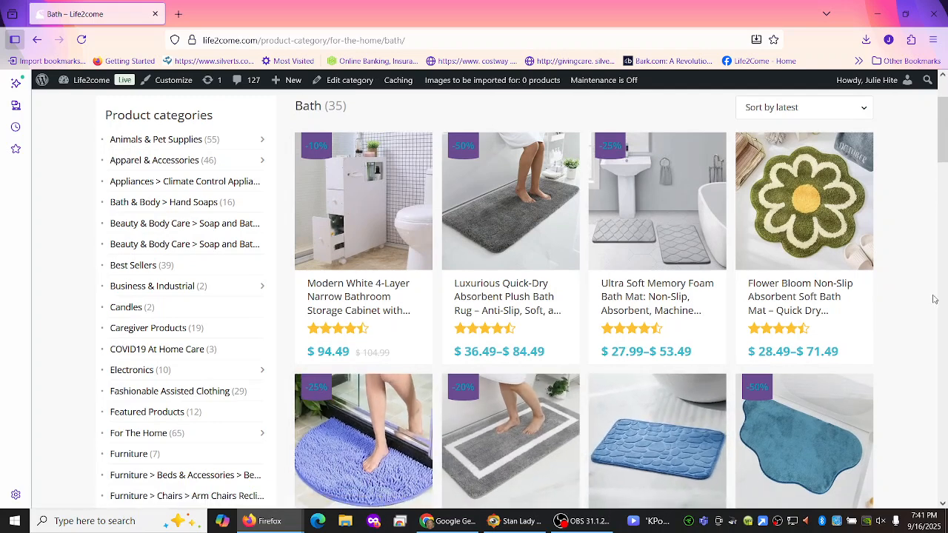
left_click_drag(944, 129, 946, 206)
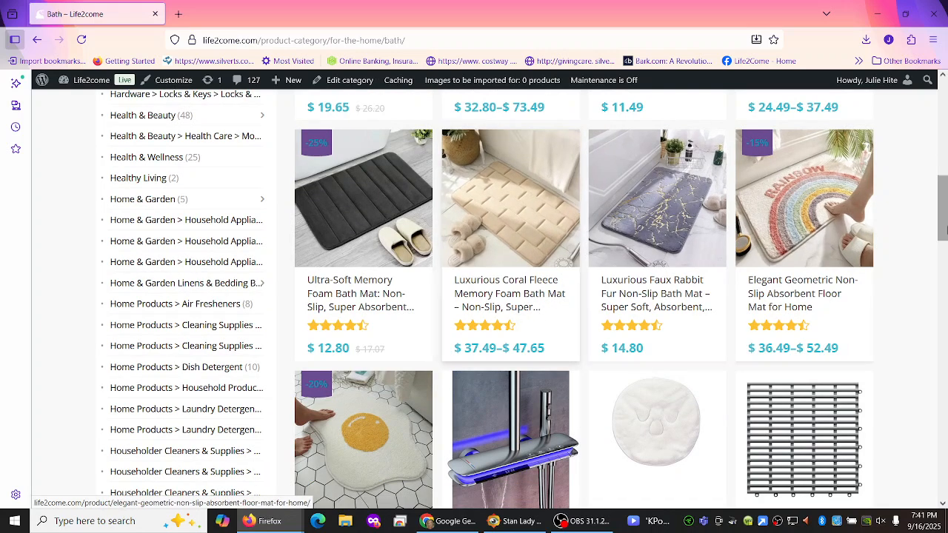
left_click_drag(944, 214, 946, 251)
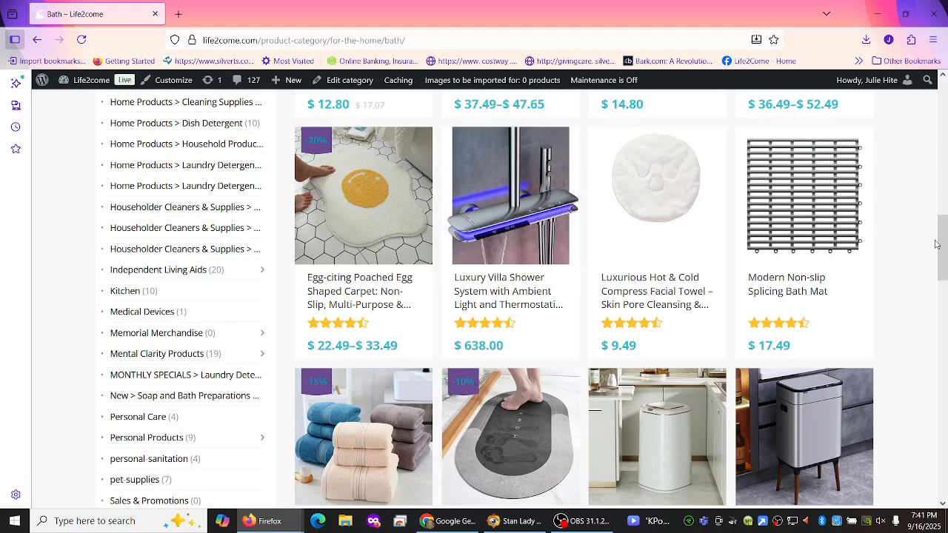
left_click_drag(944, 230, 942, 298)
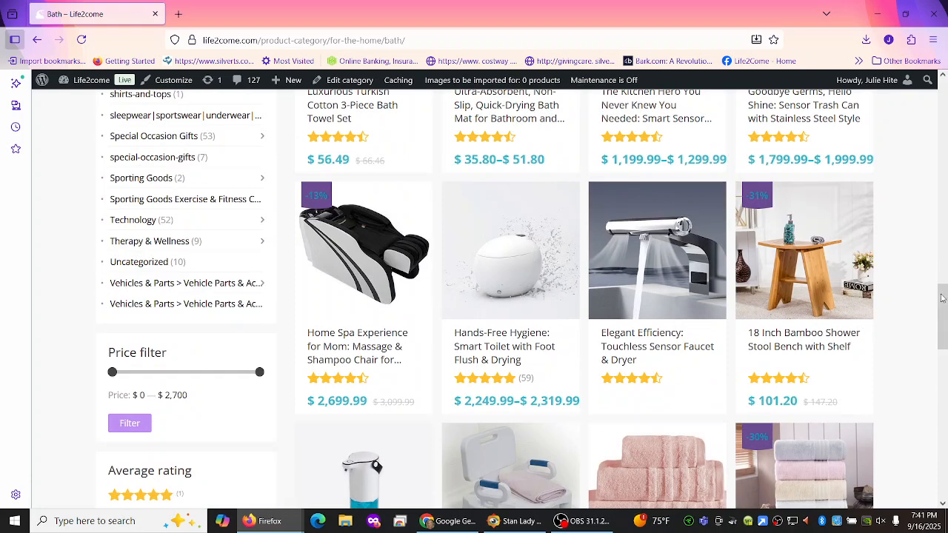
scroll(813, 399, "up", 1)
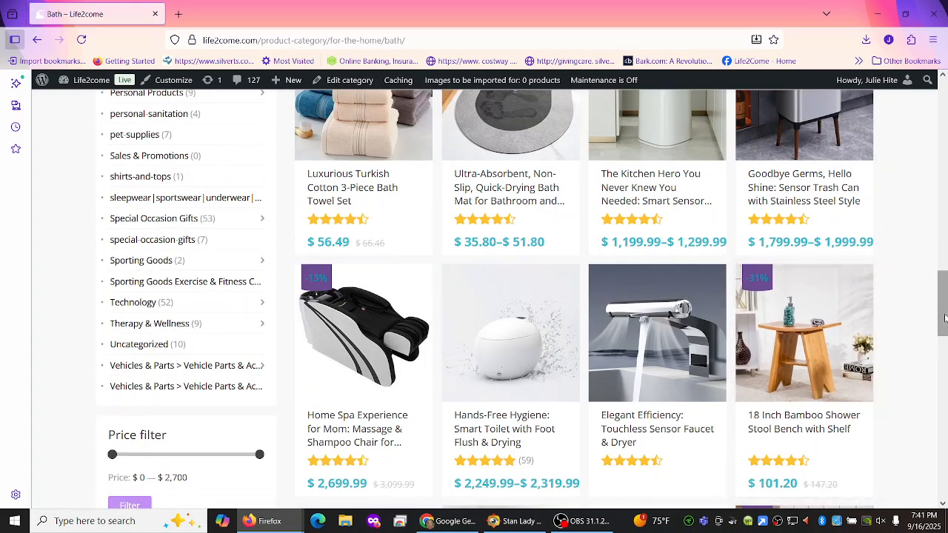
scroll(945, 318, "up", 4)
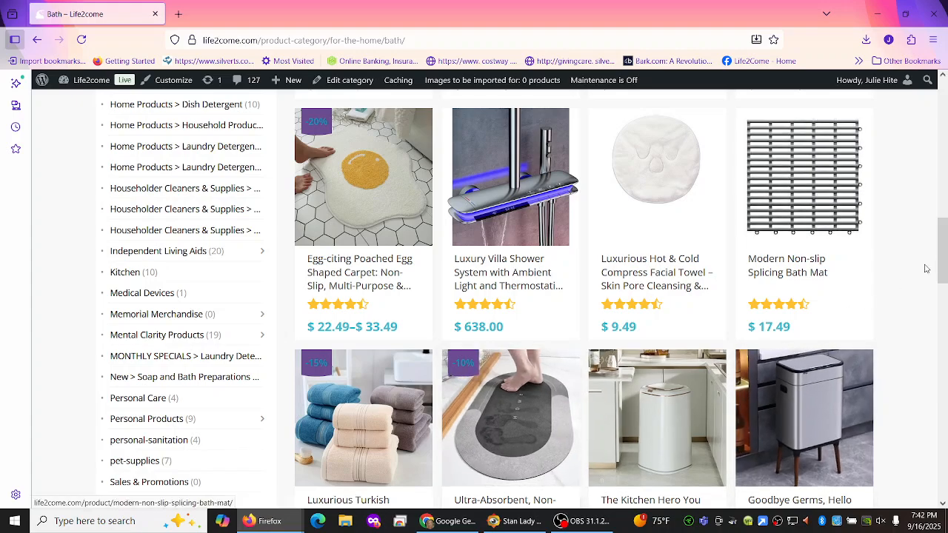
left_click_drag(946, 259, 944, 124)
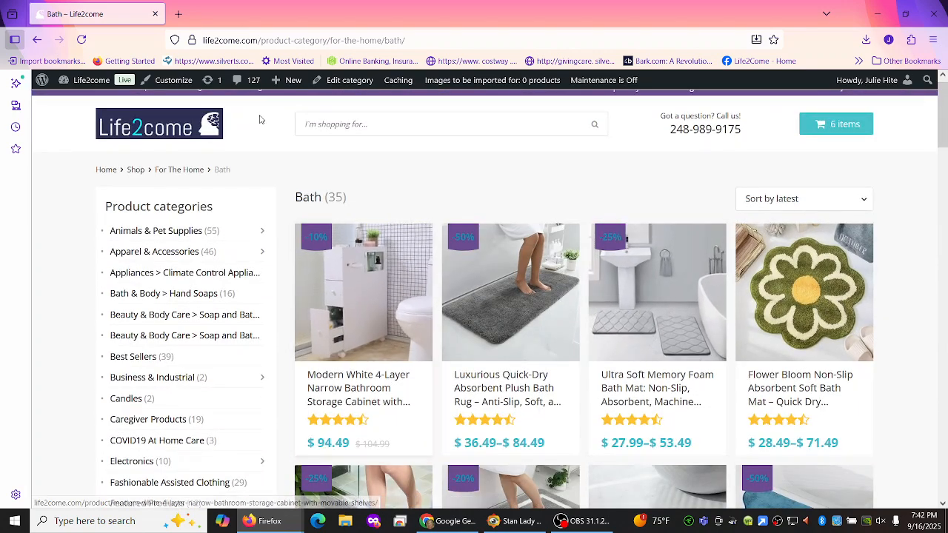
Step: Return to the admin dashboard, list all products, and open the Modern White 4-Layer Narrow Bathroom Storage Cabinet with Movable Shelves for editing
mouse_move(87, 83)
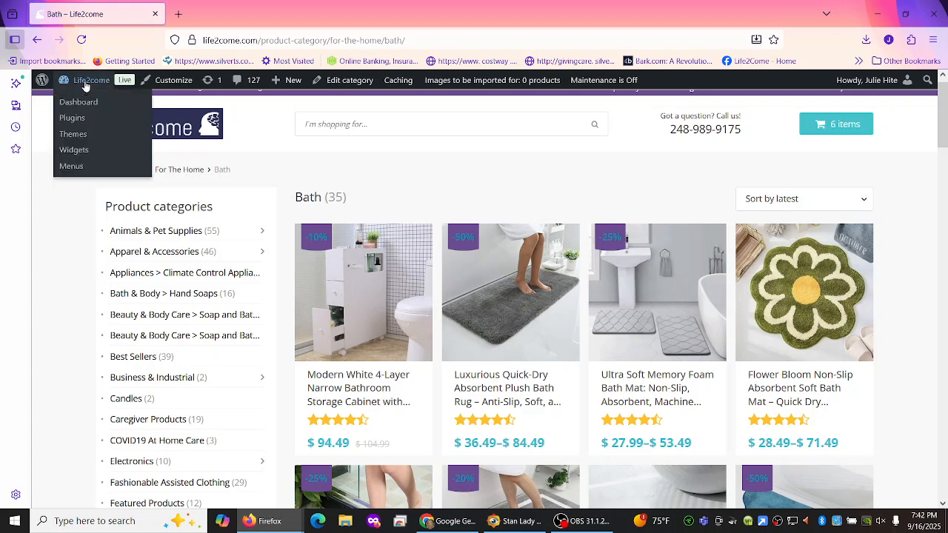
left_click(88, 105)
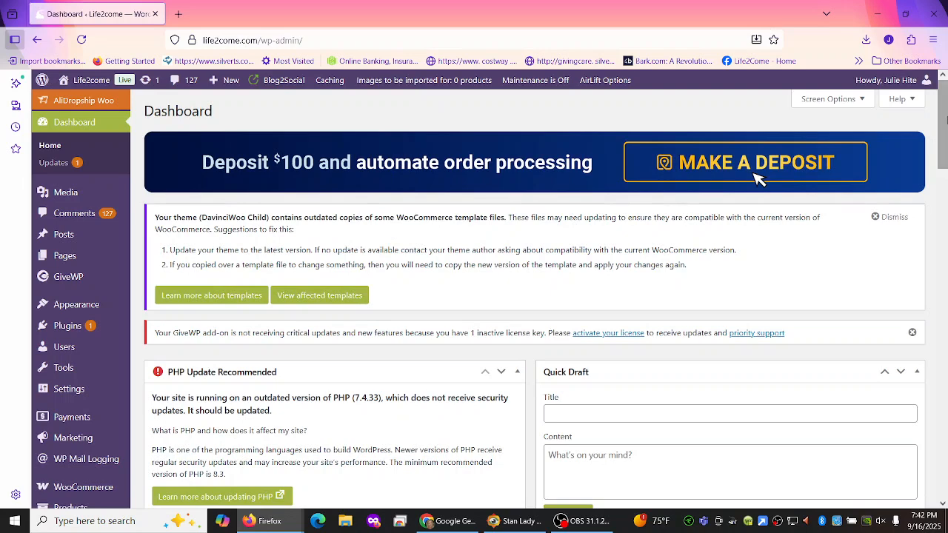
left_click_drag(945, 122, 945, 150)
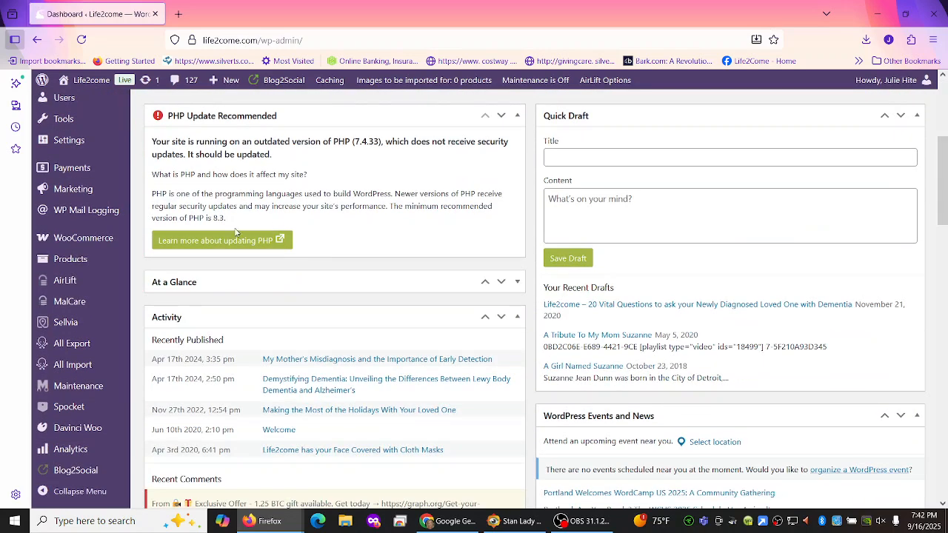
mouse_move(111, 259)
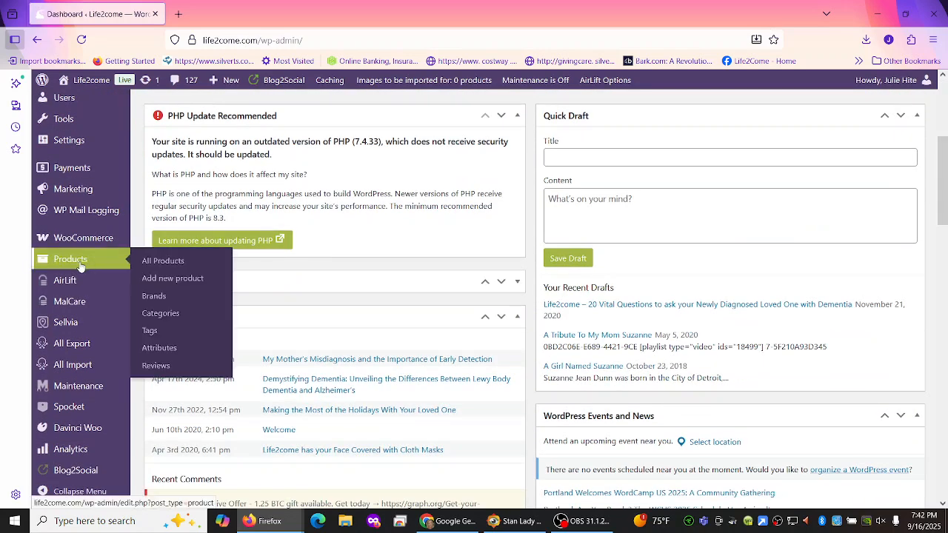
left_click(173, 265)
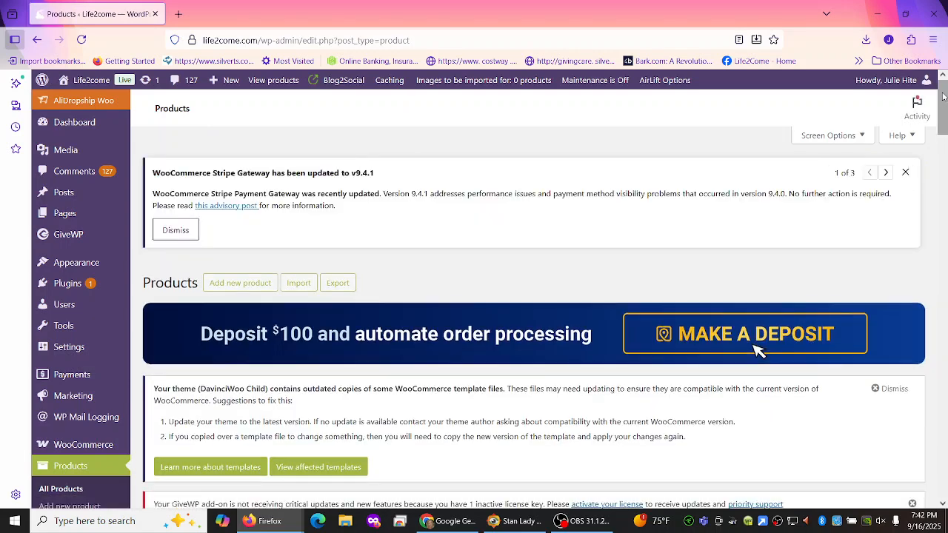
scroll(483, 248, "down", 5)
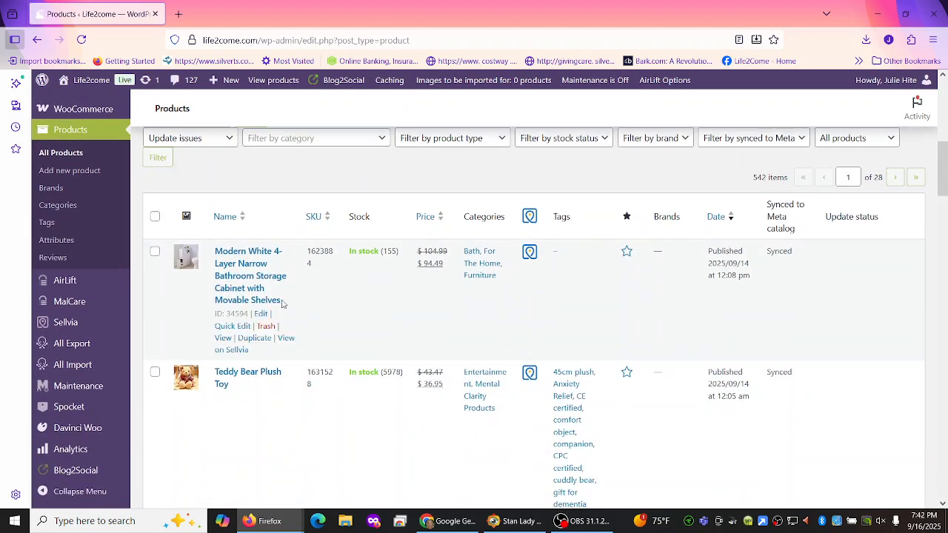
left_click(260, 315)
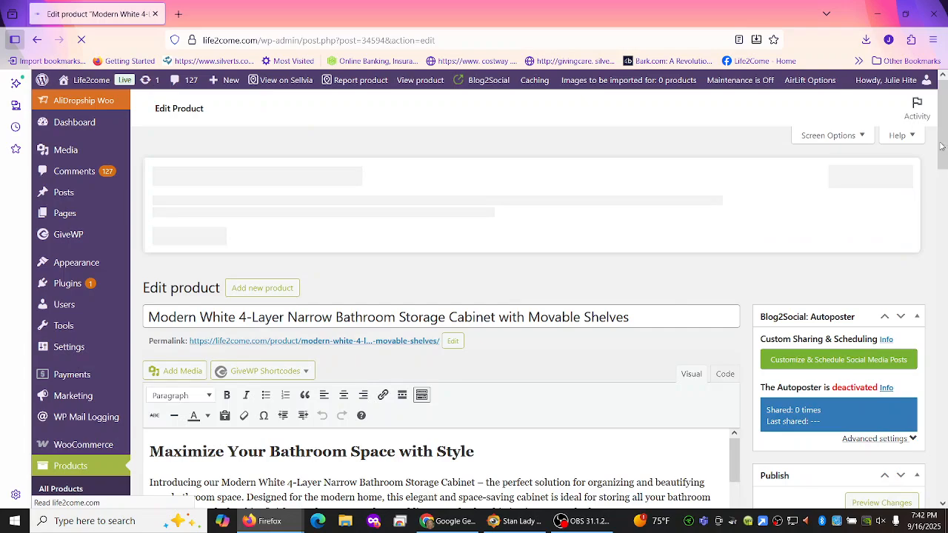
Step: Select the cabinet's product description text from the introductory paragraph through the closing line to copy it
scroll(945, 152, "down", 3)
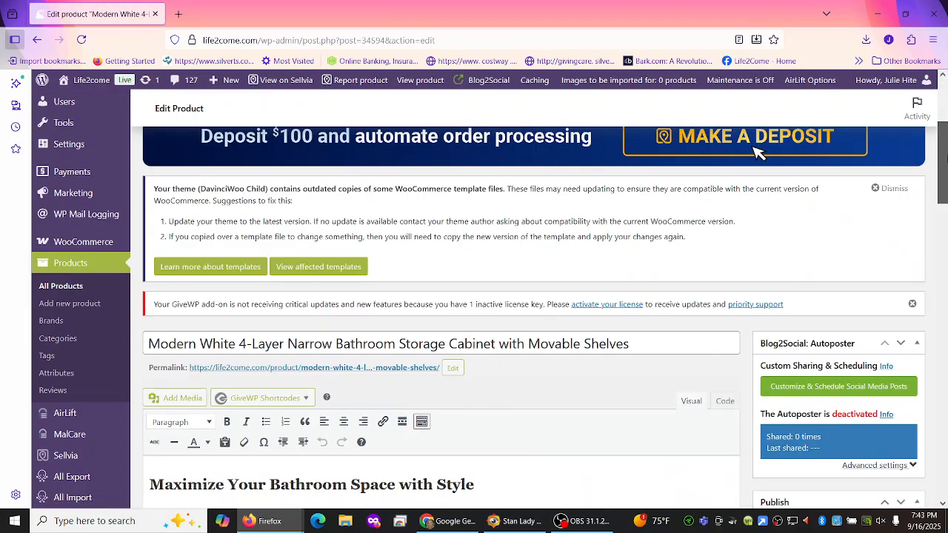
scroll(945, 214, "down", 5)
left_click_drag(946, 201, 947, 230)
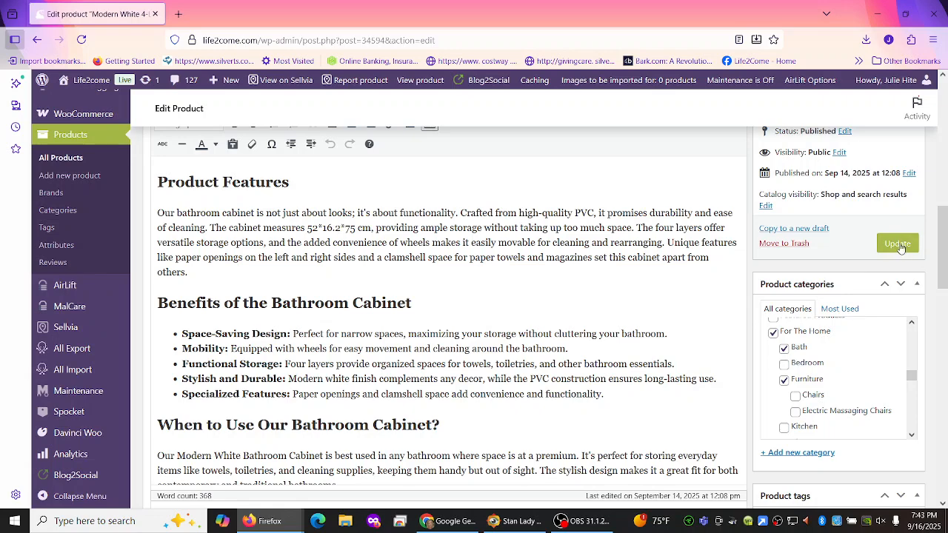
left_click_drag(942, 232, 943, 311)
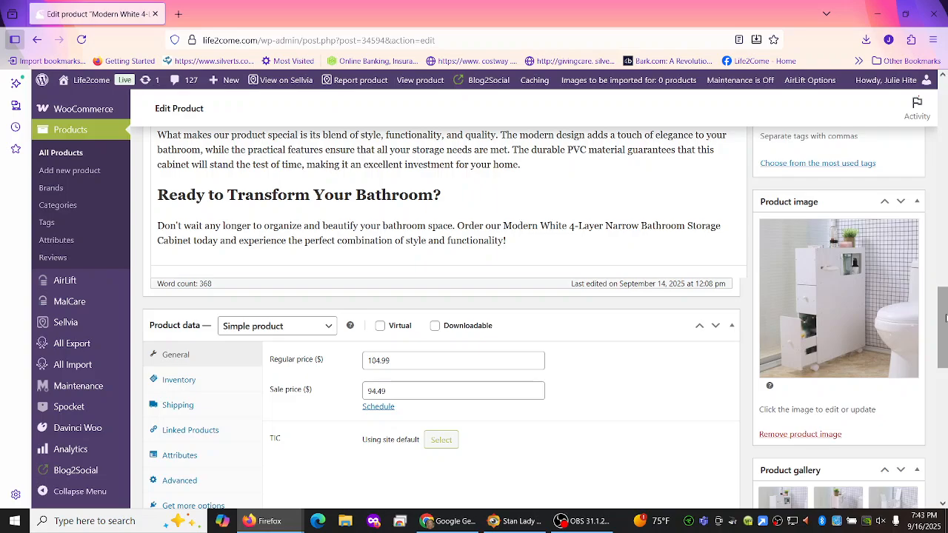
mouse_move(945, 316)
left_mouse_down()
mouse_move(942, 271)
mouse_move(943, 302)
left_mouse_up()
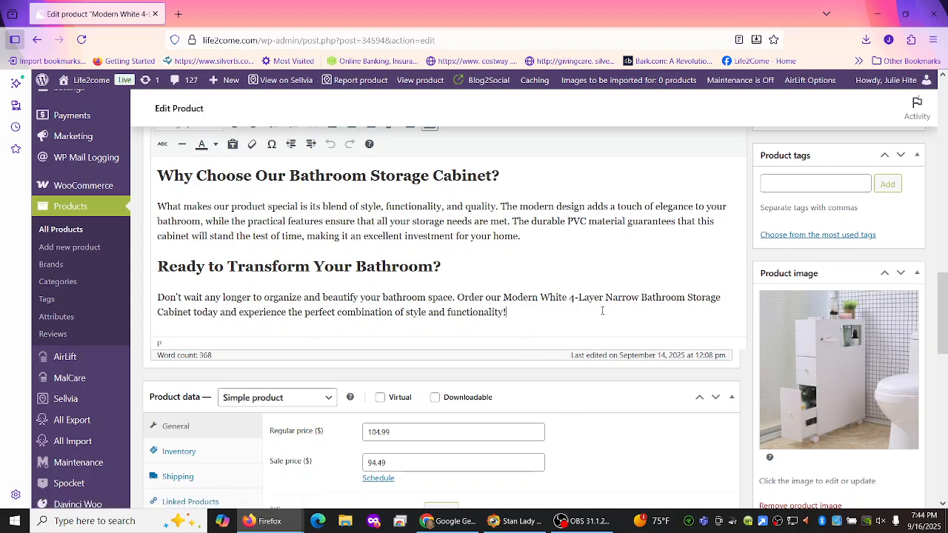
left_click(519, 307)
left_click_drag(517, 311, 157, 138)
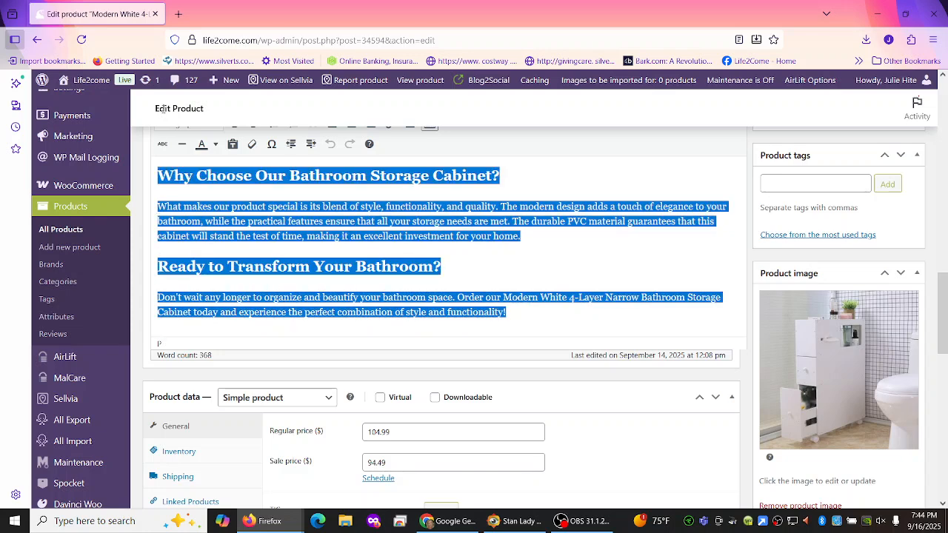
scroll(401, 163, "up", 1)
left_click_drag(402, 163, 387, 80)
scroll(414, 220, "down", 5)
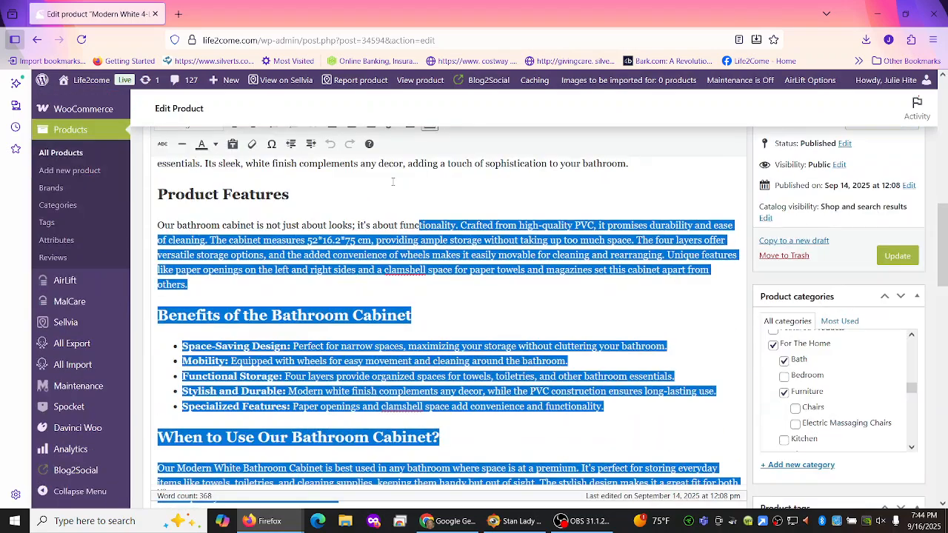
scroll(414, 220, "up", 10)
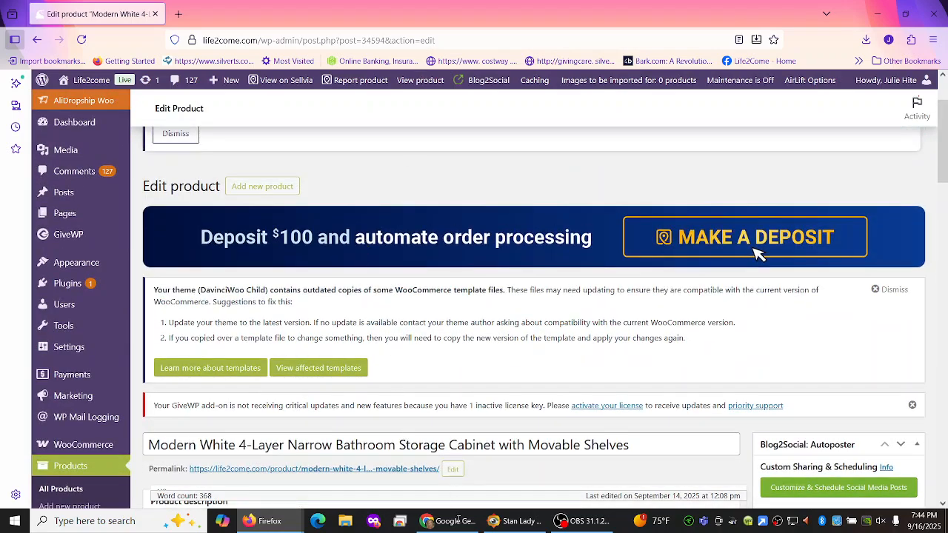
scroll(756, 252, "down", 2)
left_click_drag(482, 480, 143, 459)
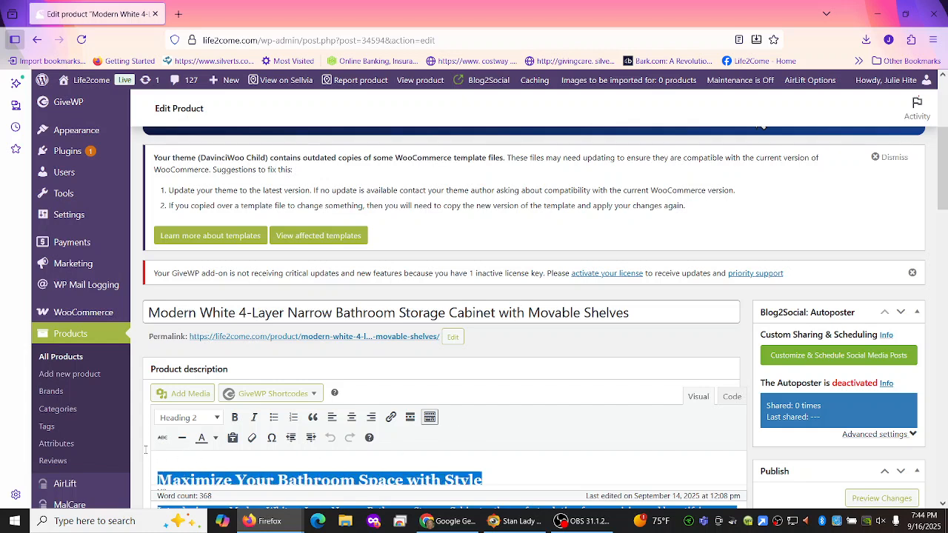
scroll(146, 450, "down", 1)
left_click_drag(146, 450, 157, 477)
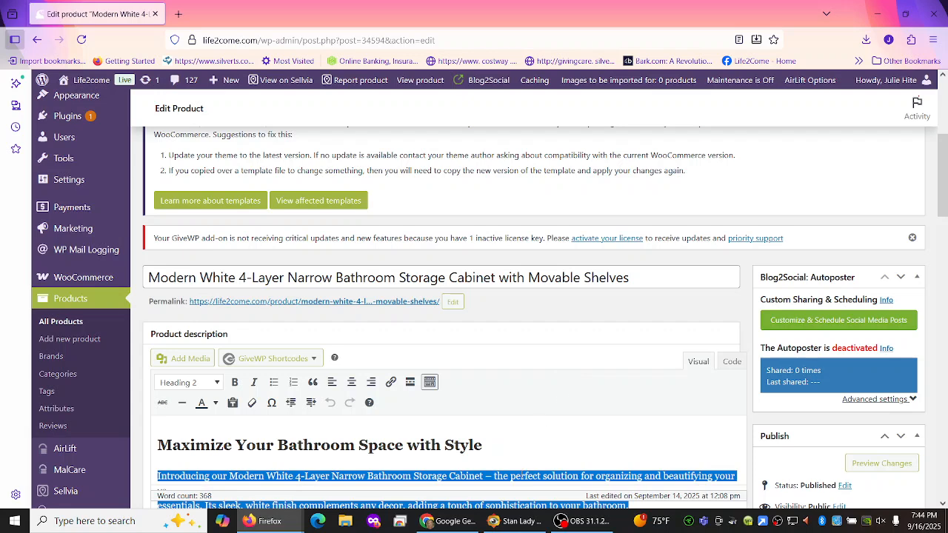
Step: Switch to the Gemini chat and begin a prompt: "Please rewrite this product description and keep the specifications and detail and add the benefits"
left_click(460, 527)
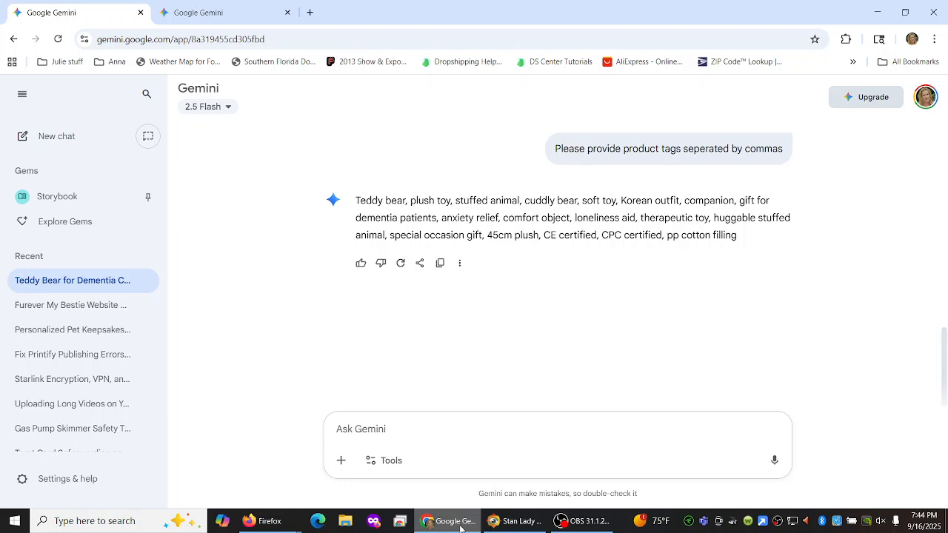
left_click(368, 429)
type("Please rew")
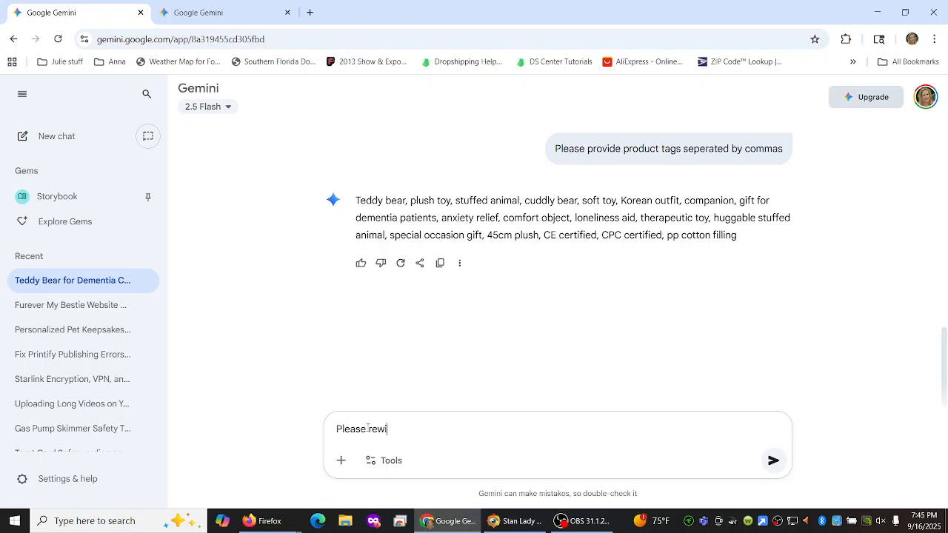
type("rite this product description")
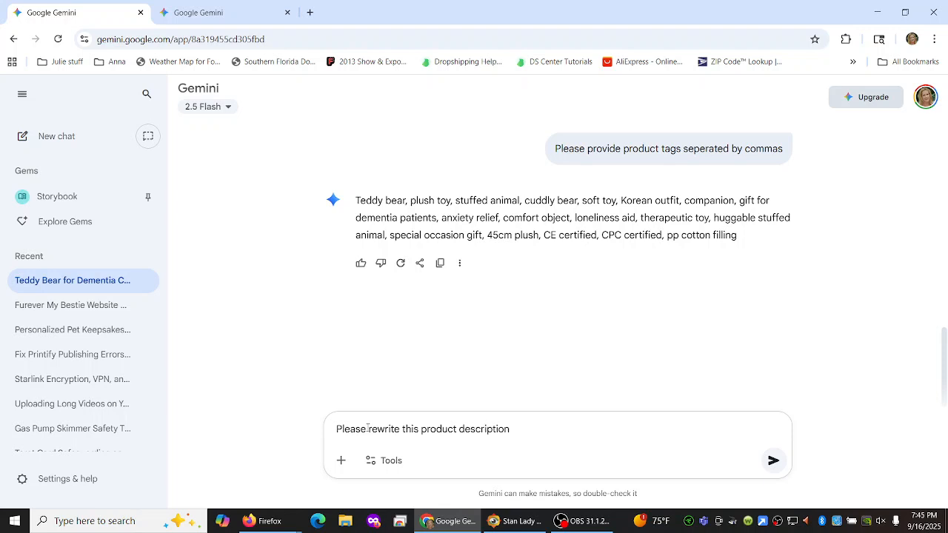
type(" and keep th")
type("e speci")
type("fie")
key("BackSpace")
key("BackSpace")
type("ications ")
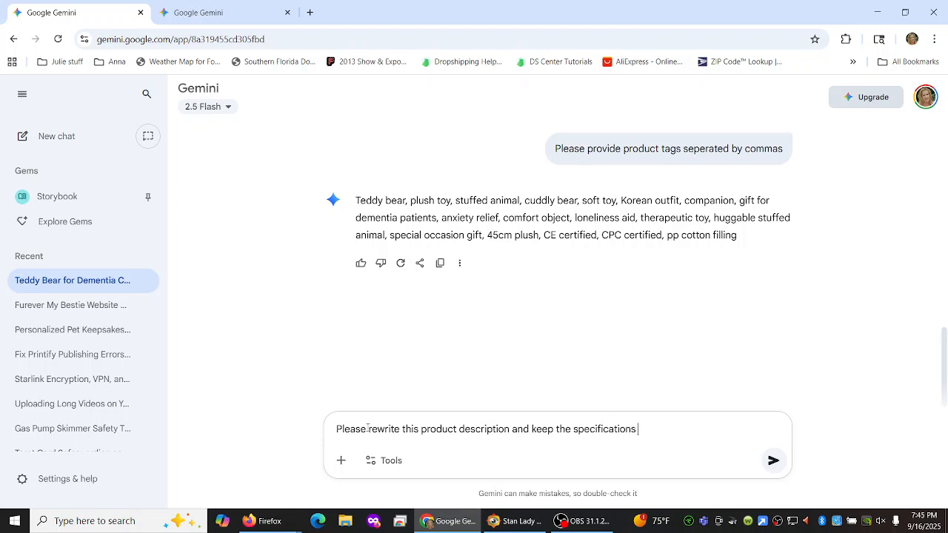
type("and detail and add the b")
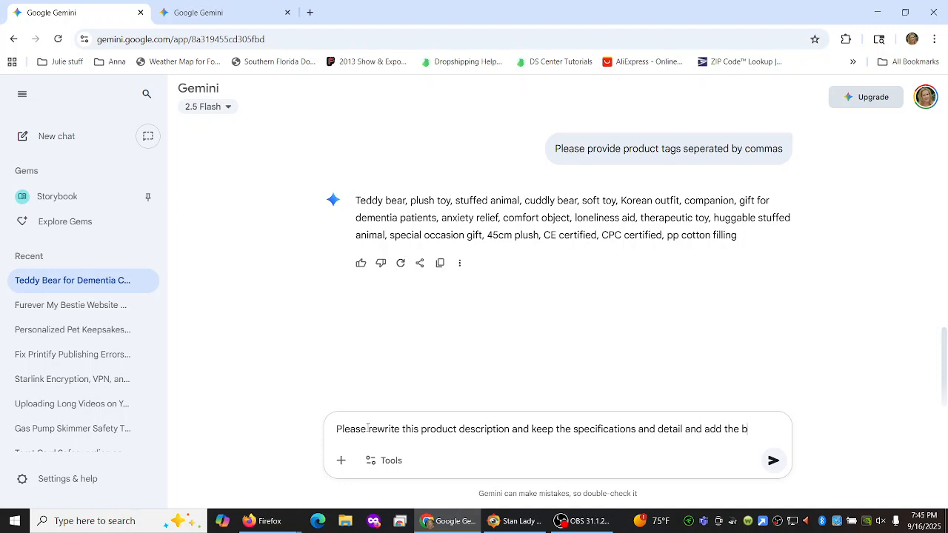
type("enefits")
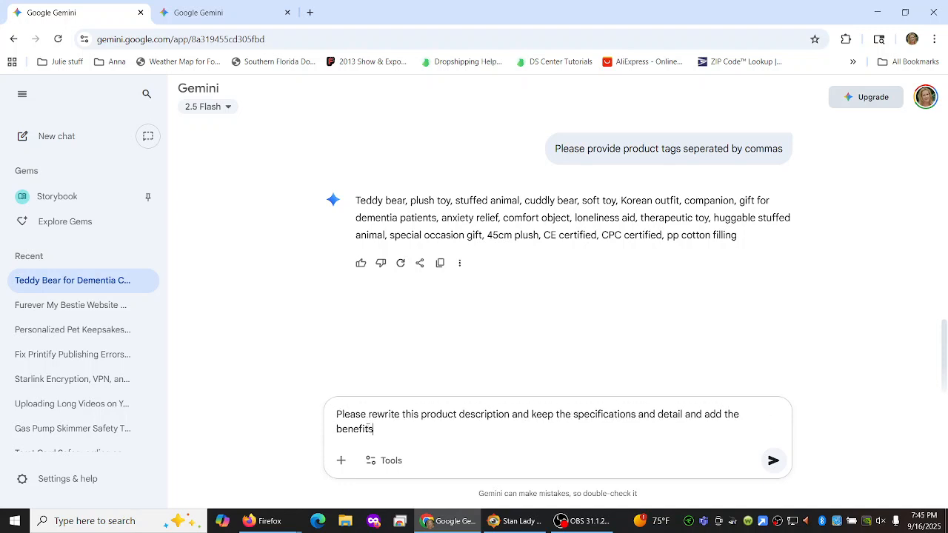
Step: Continue the prompt with "to dementia patients because it is discreet and the caregiver able to use it for personal"
type(" to dementia patients because it ")
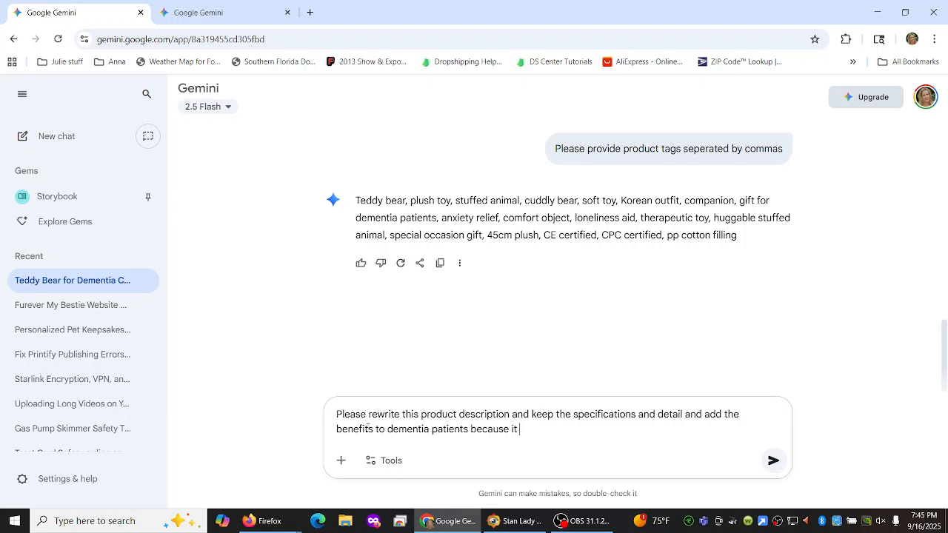
type("is discreet and the careg")
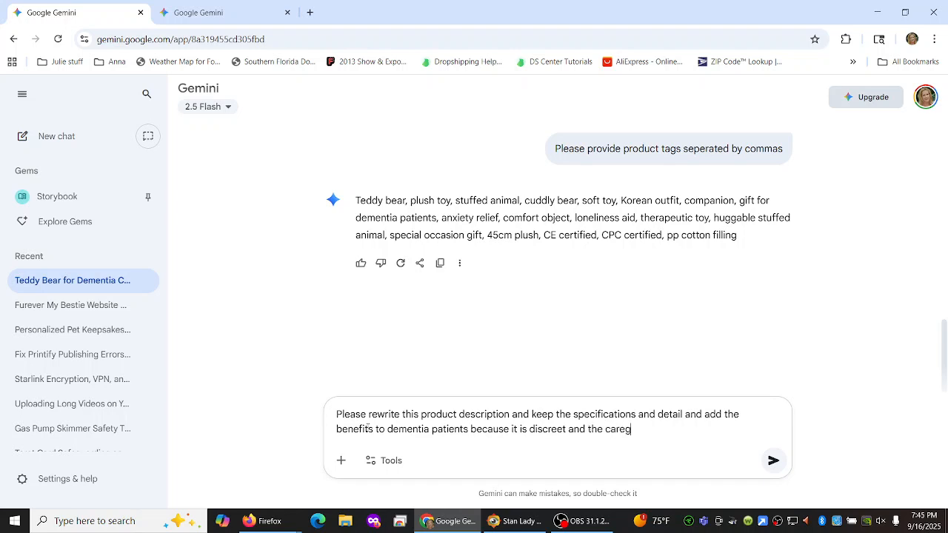
type("ive is")
key("BackSpace")
key("BackSpace")
key("BackSpace")
type("r able to")
type("use it for personal")
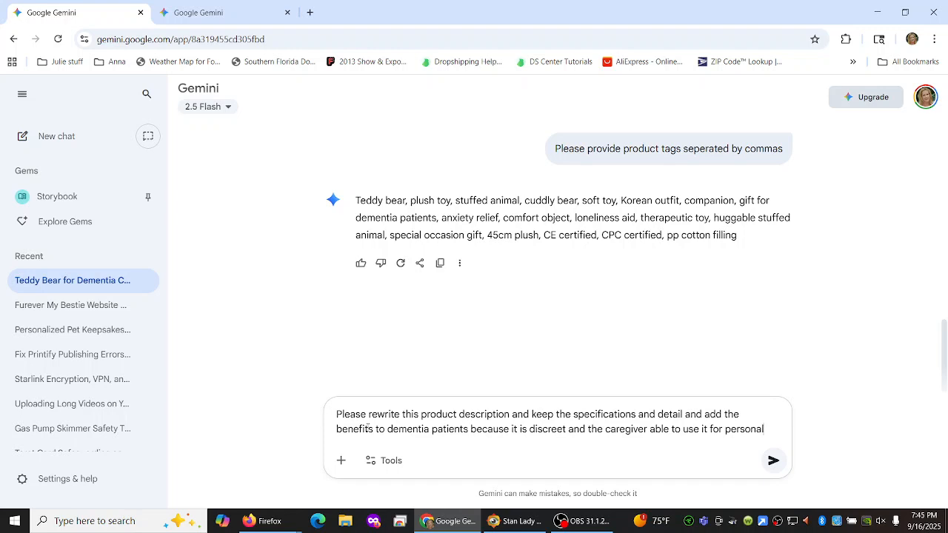
Step: Extend the prompt with "items that they may not want the dementia patient to readily find. It is"
type(" items that ")
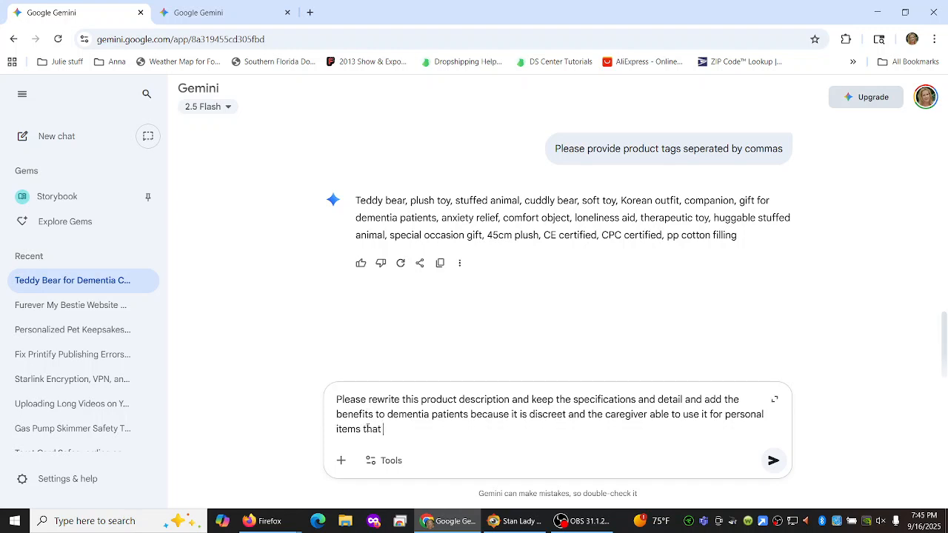
type("they may not want the d")
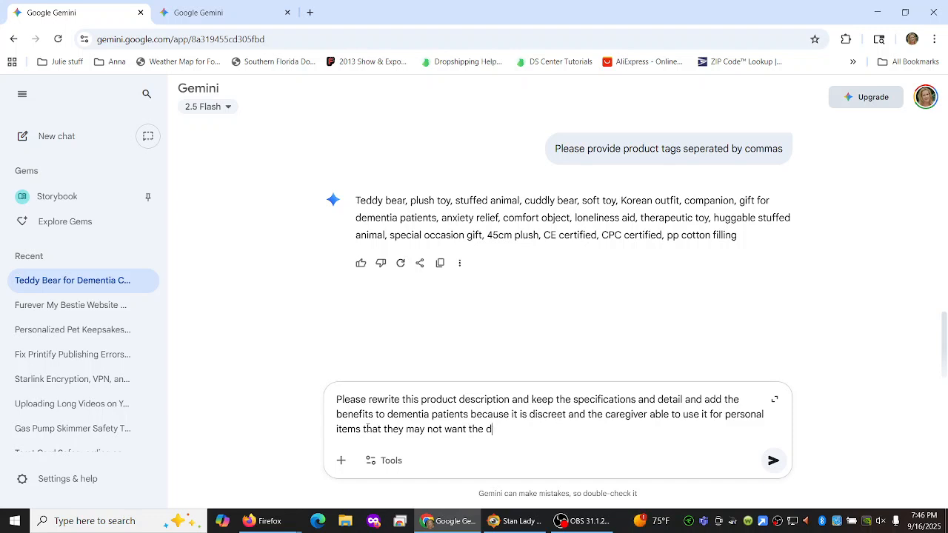
type("ementia patient to readily f")
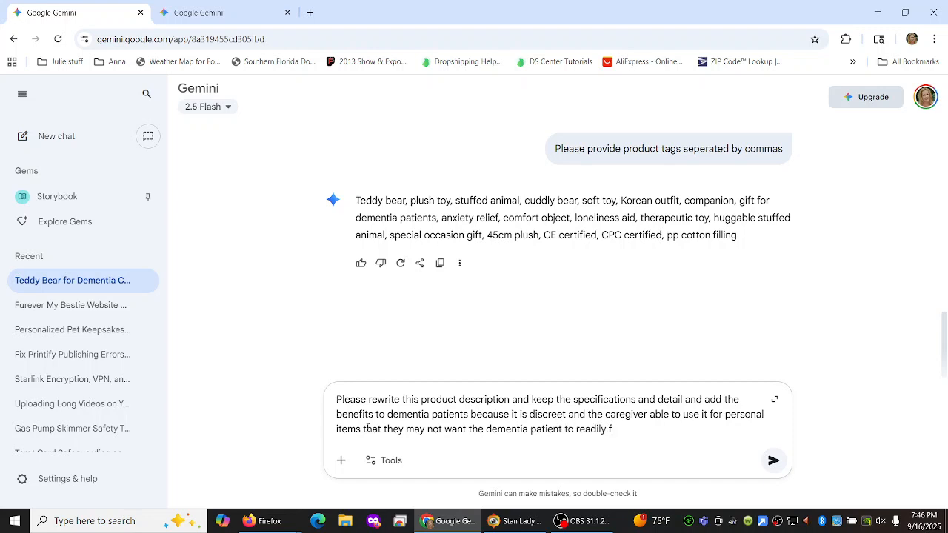
type("ind. It is")
Step: Add the safety reason to the prompt: "also safe because it does not take up any additional floor space"
type(" also safe")
type(" because it")
type(" does not")
type(" take up any")
type(" additional ")
type("floor")
type(" spa")
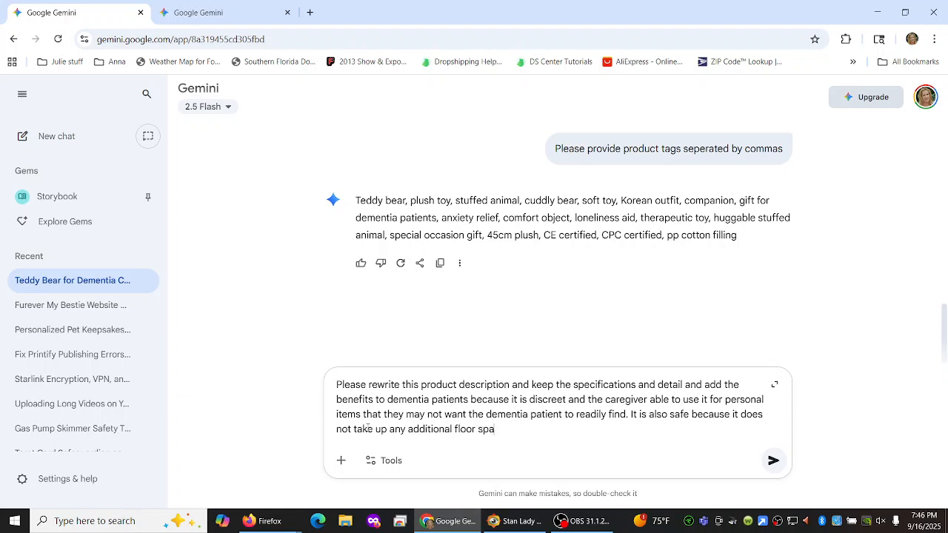
Step: Finish the request with "and add more benefits to the description that you think will be helpful."
type("ce and add more benefi")
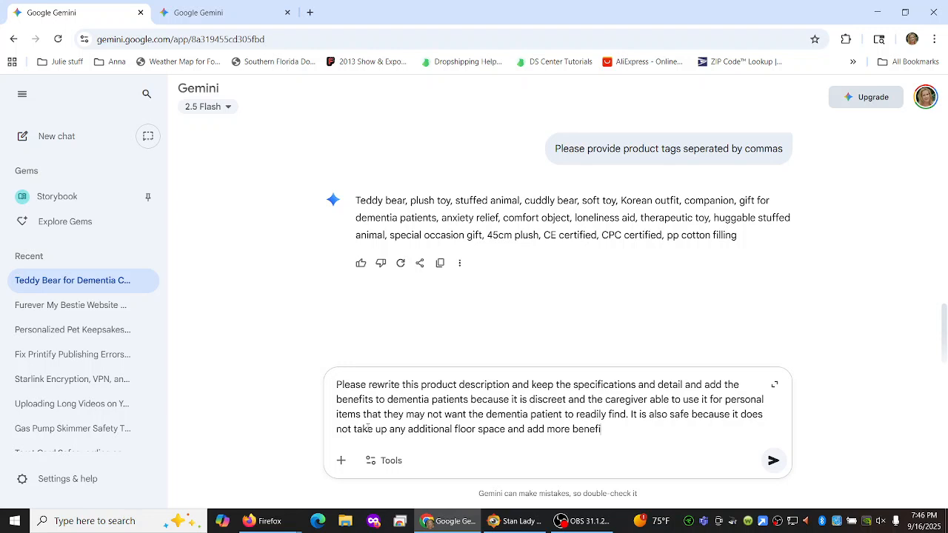
type("ts to th")
key("BackSpace")
key("BackSpace")
key("BackSpace")
key("BackSpace")
type("ot")
key("BackSpace")
type("the des")
type("cription")
type(" that you think")
type(" will ")
type("b")
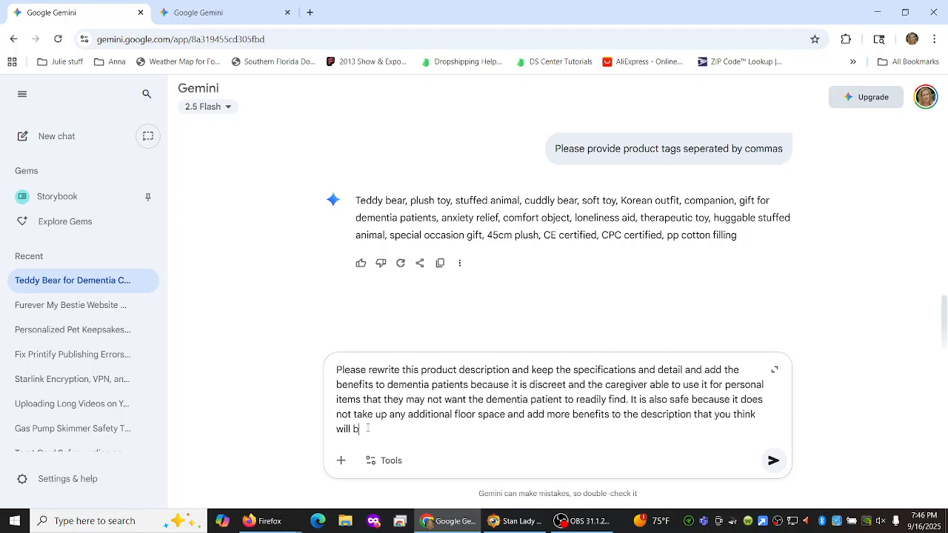
type("e helpful.")
Step: Paste the copied cabinet description after the request and submit the prompt to Gemini
type("'")
key("ctrl+v")
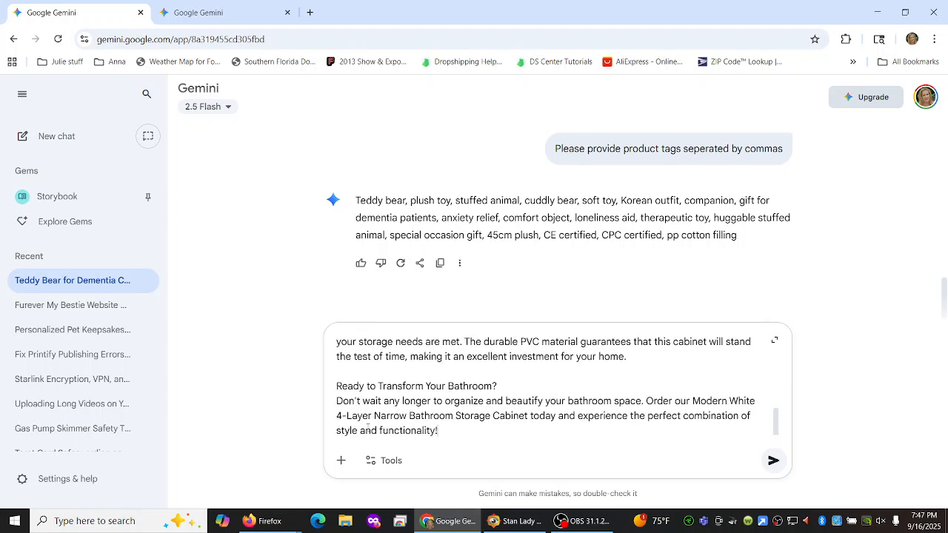
key("Return")
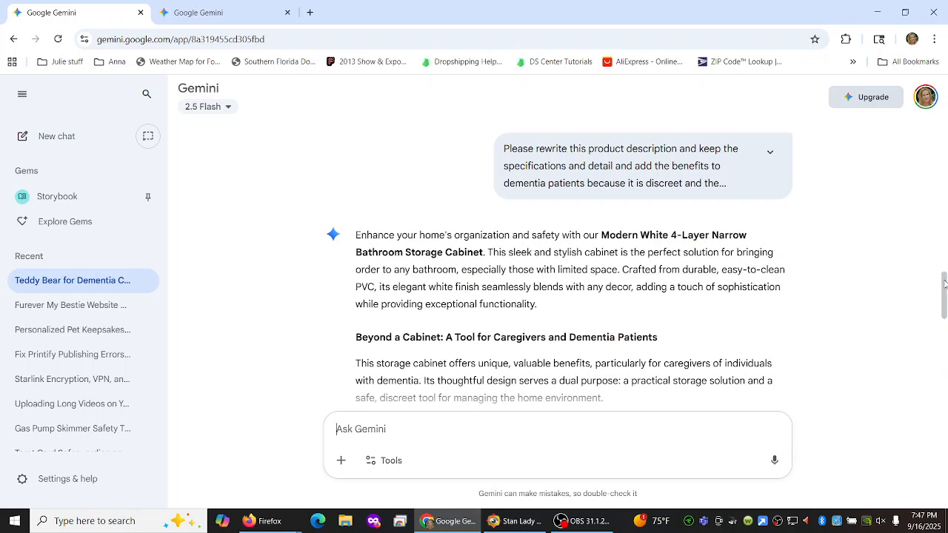
Step: Read through Gemini's rewritten cabinet description to its closing paragraph and copy the whole response
left_click_drag(945, 283, 946, 323)
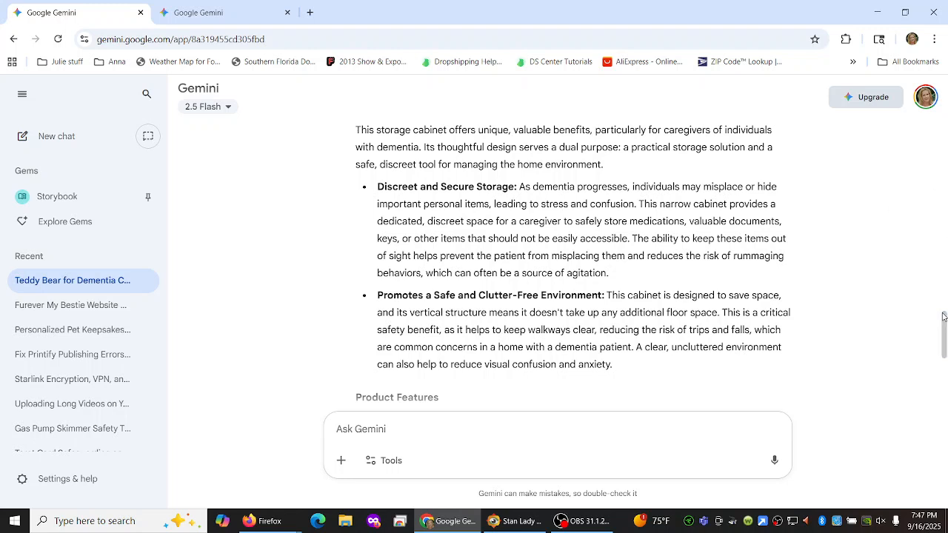
left_click_drag(945, 318, 945, 331)
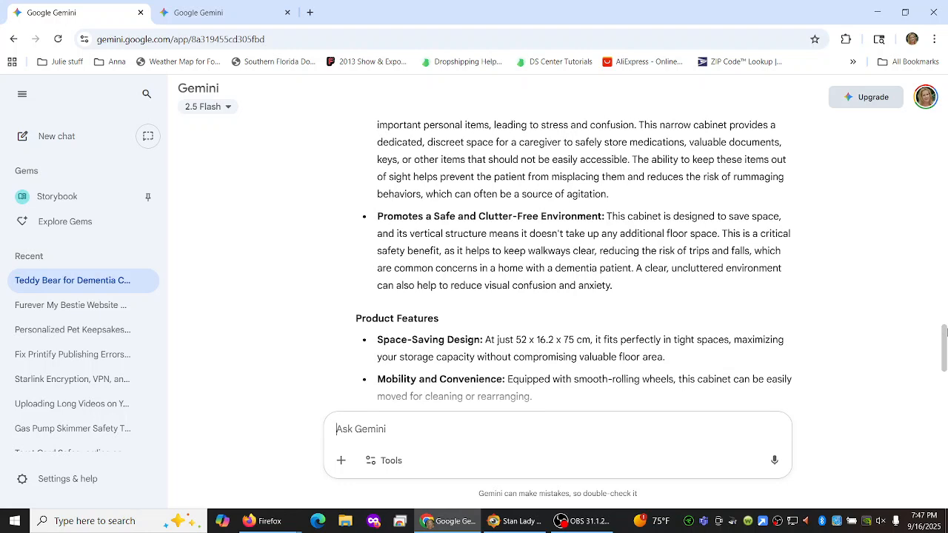
left_click_drag(945, 331, 945, 338)
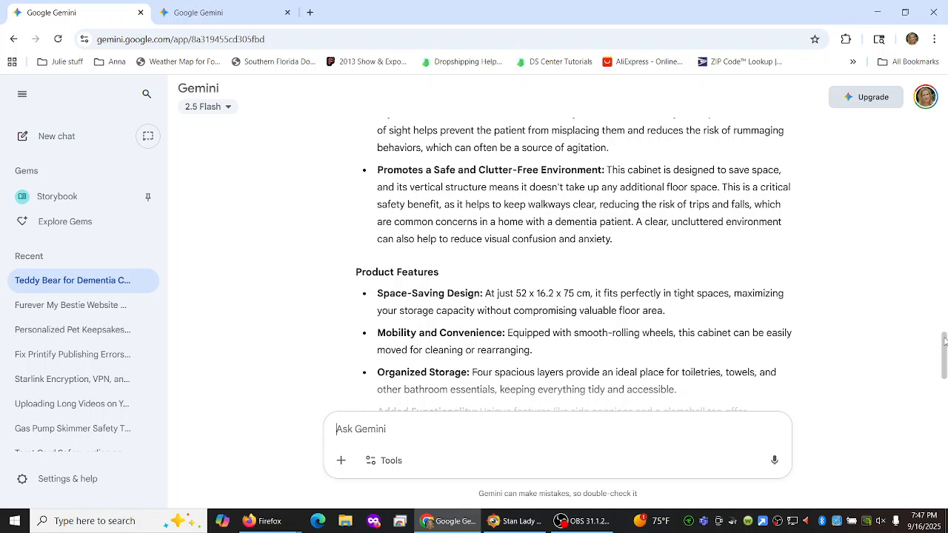
left_click_drag(945, 341, 946, 344)
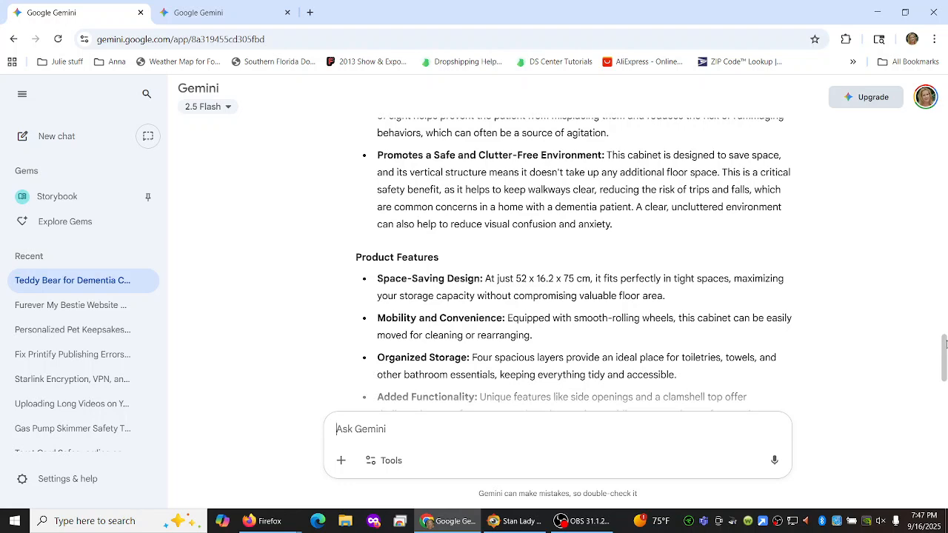
left_click_drag(946, 345, 946, 370)
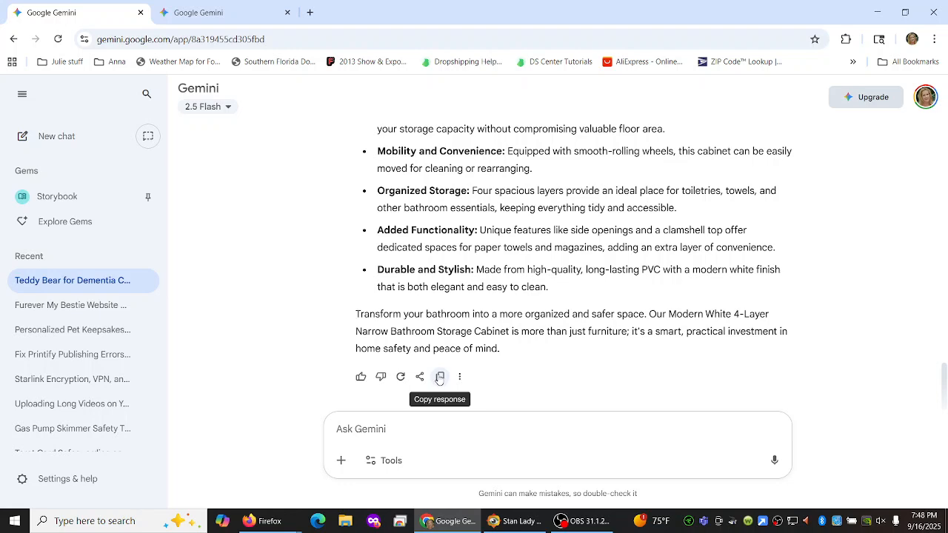
left_click(440, 379)
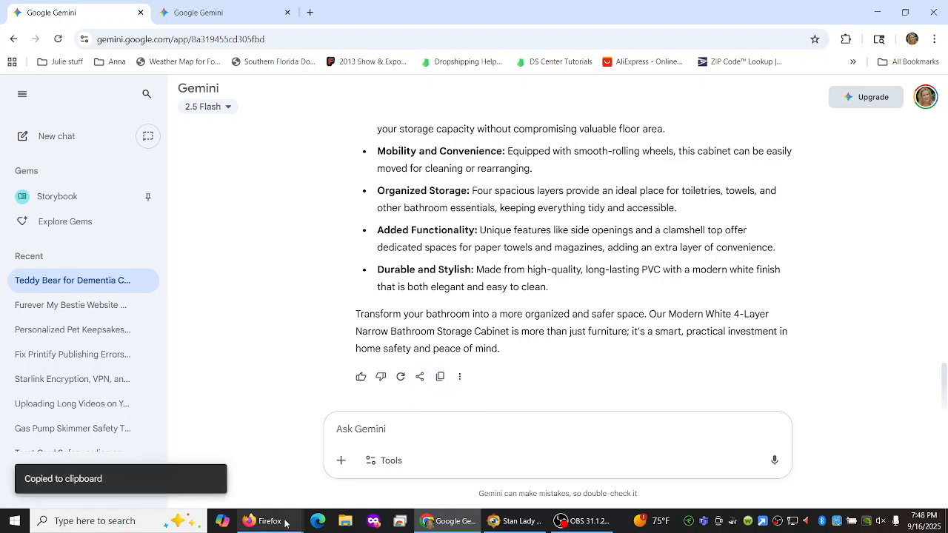
Step: Return to the cabinet's product editor in Firefox and paste the new description on a new line below the "Maximize Your Bathroom Space with Style" heading
mouse_move(280, 528)
left_click(362, 485)
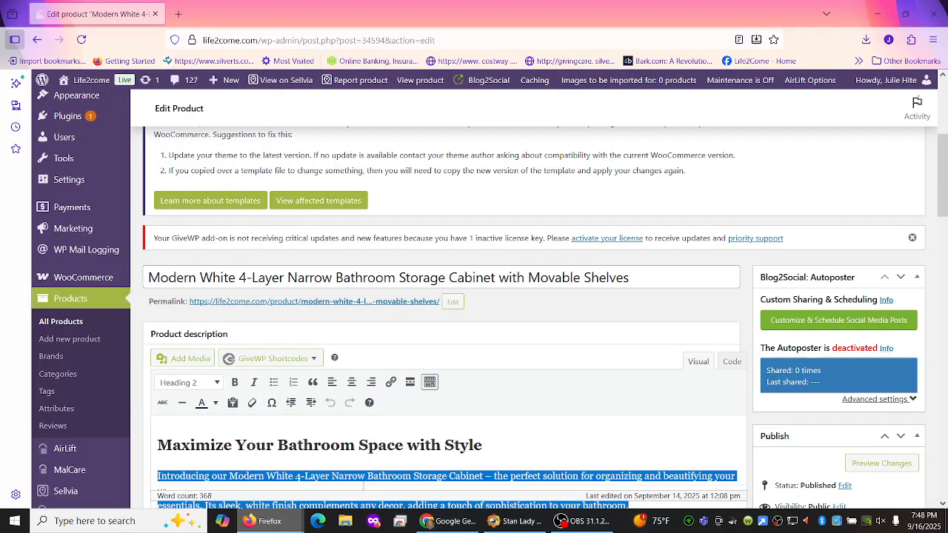
left_click(597, 420)
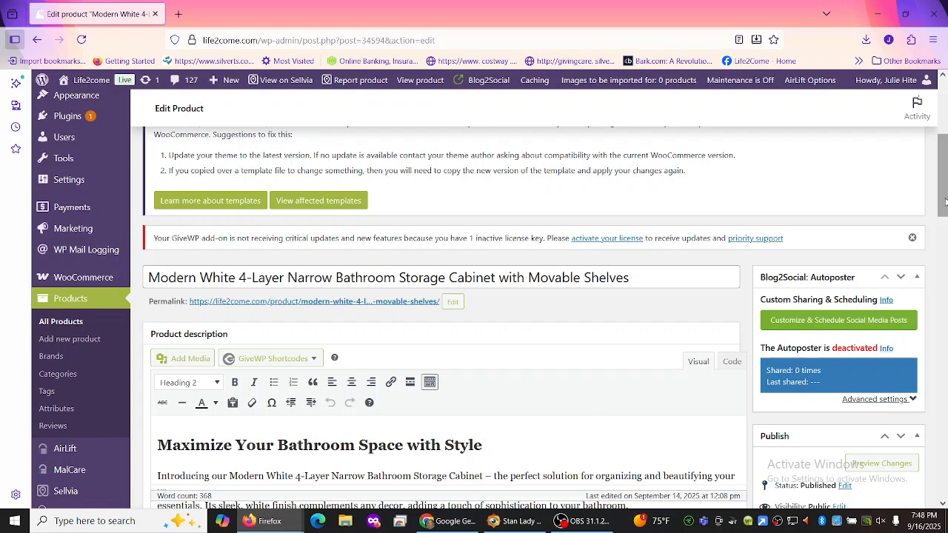
left_click_drag(942, 188, 947, 219)
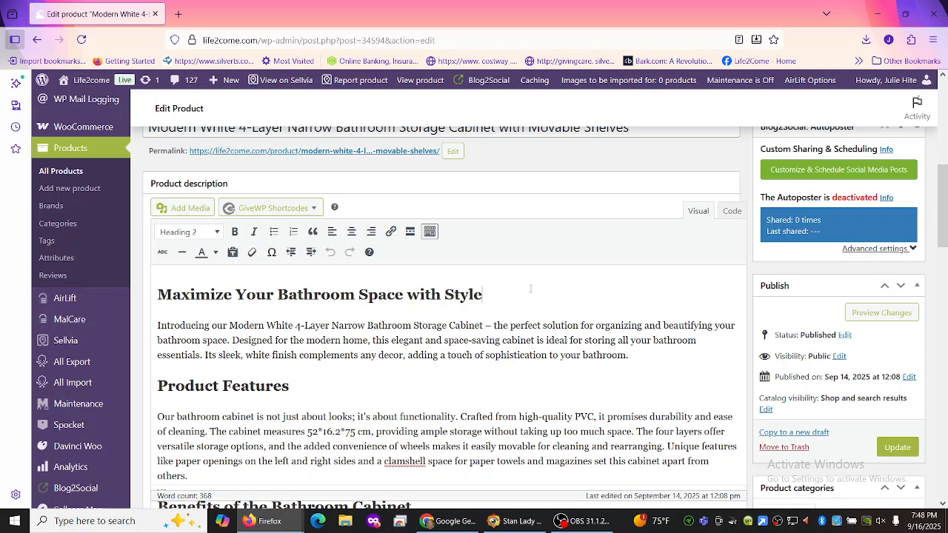
key("Return")
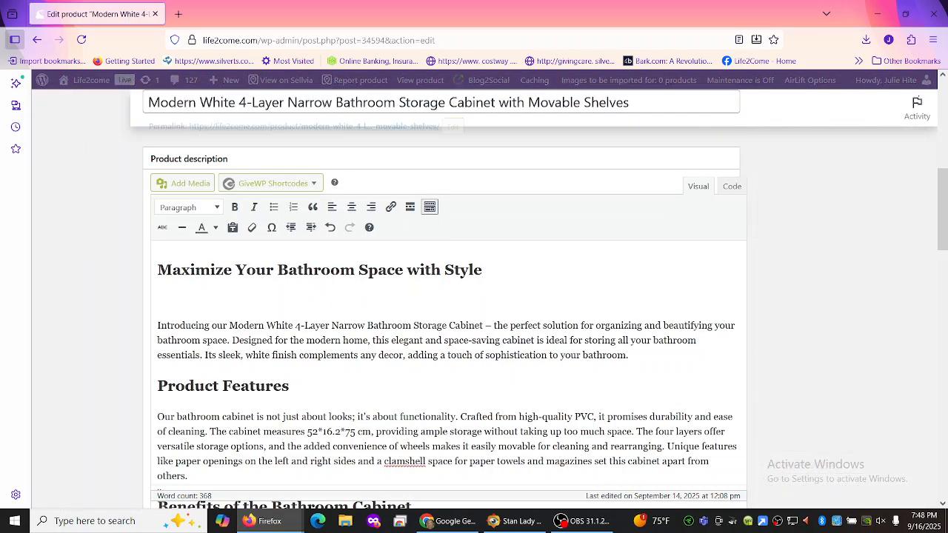
key("ctrl+v")
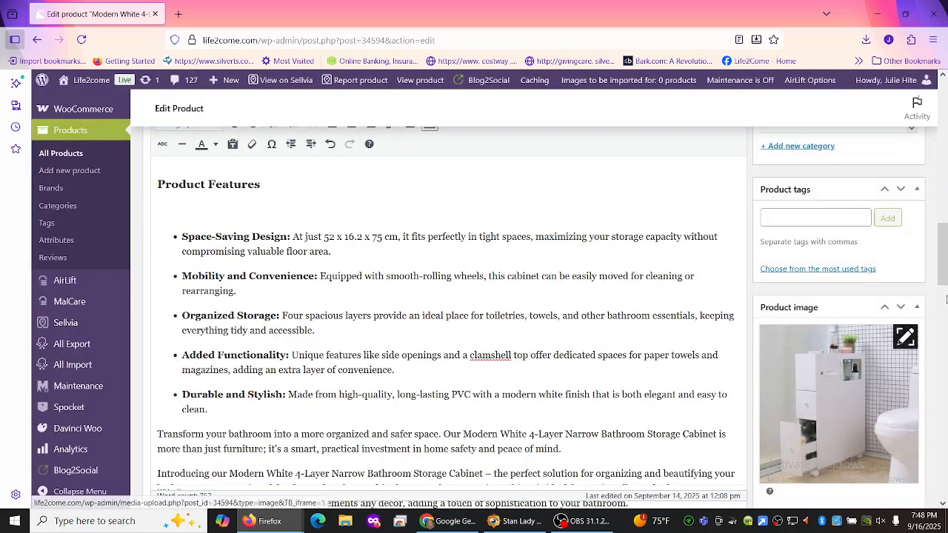
Step: Delete the old description text from its original "Product Features" heading through the closing "Ready to Transform Your Bathroom?" paragraph
left_click_drag(945, 266, 943, 323)
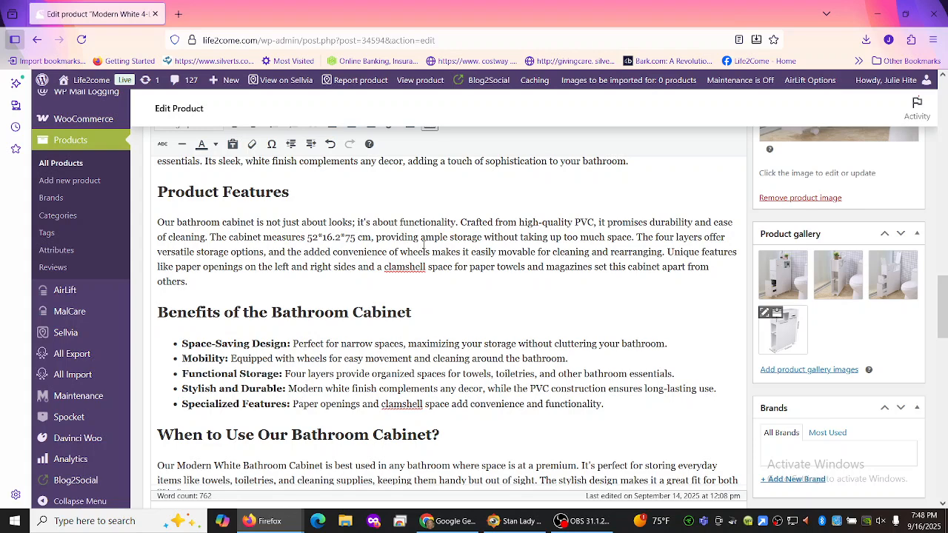
left_click_drag(944, 304, 944, 244)
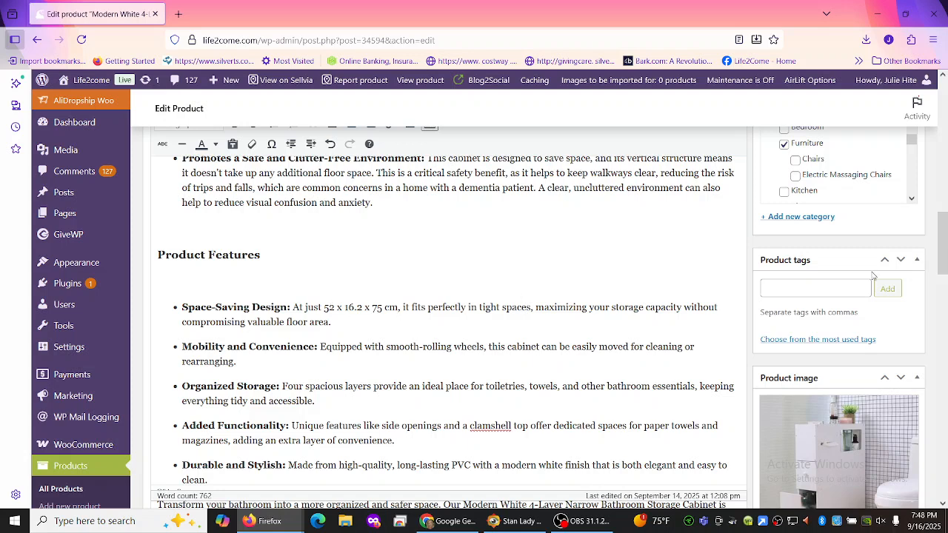
left_click_drag(944, 245, 945, 305)
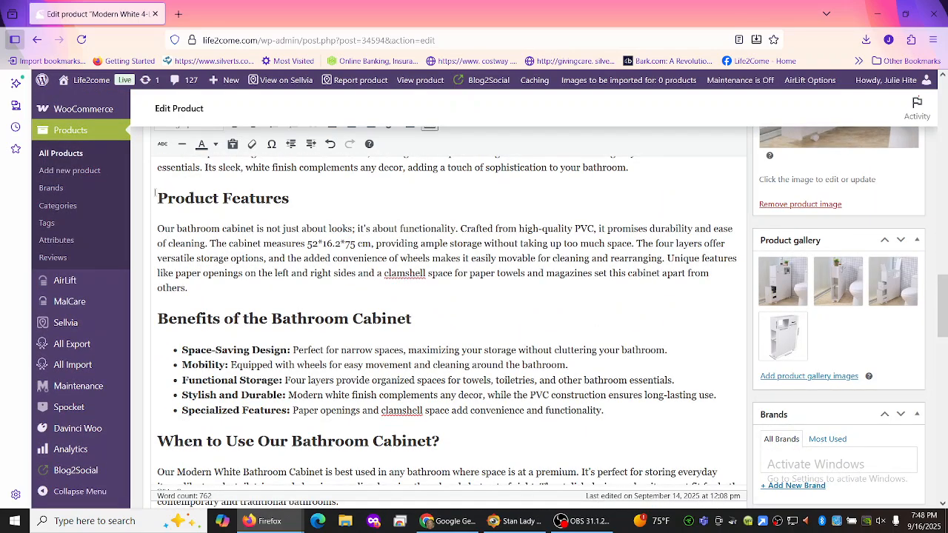
left_click_drag(157, 194, 412, 314)
scroll(381, 470, "up", 3)
scroll(354, 229, "down", 6)
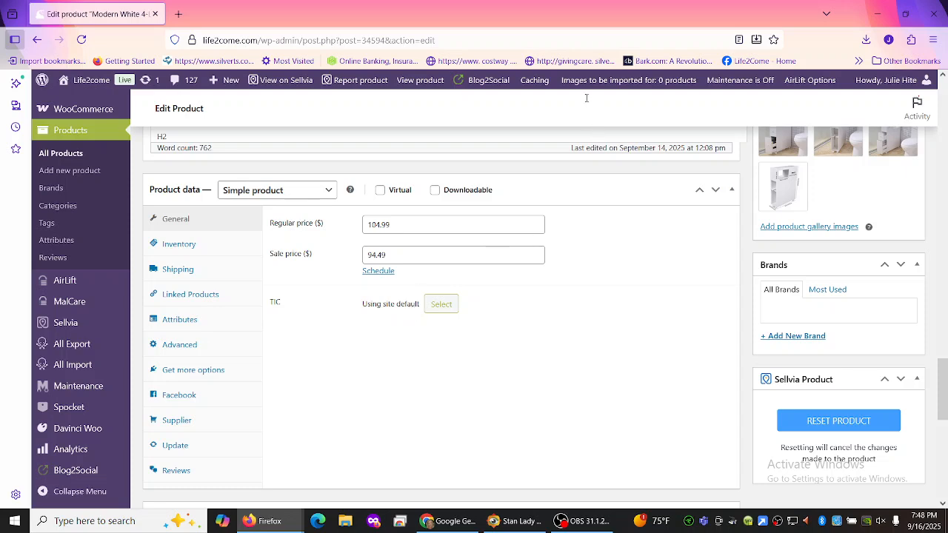
scroll(594, 199, "up", 3)
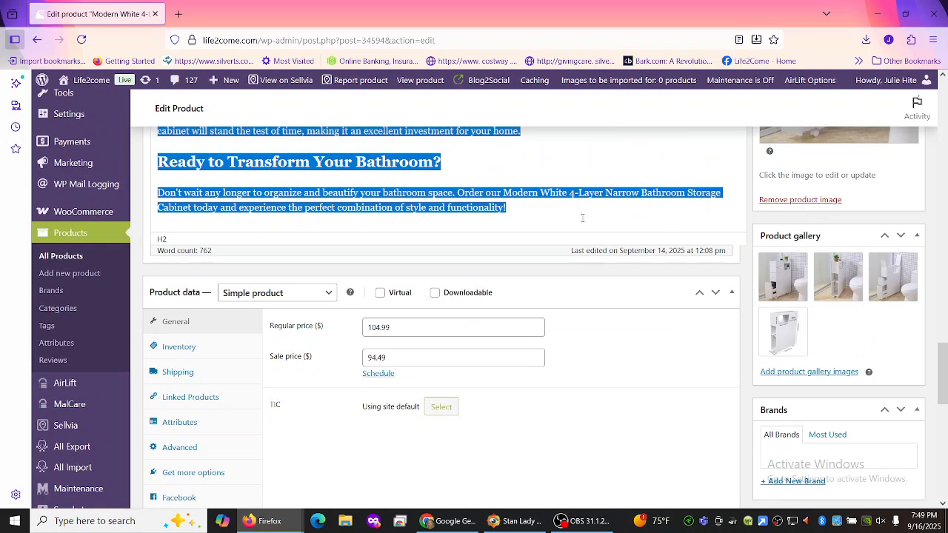
key("BackSpace")
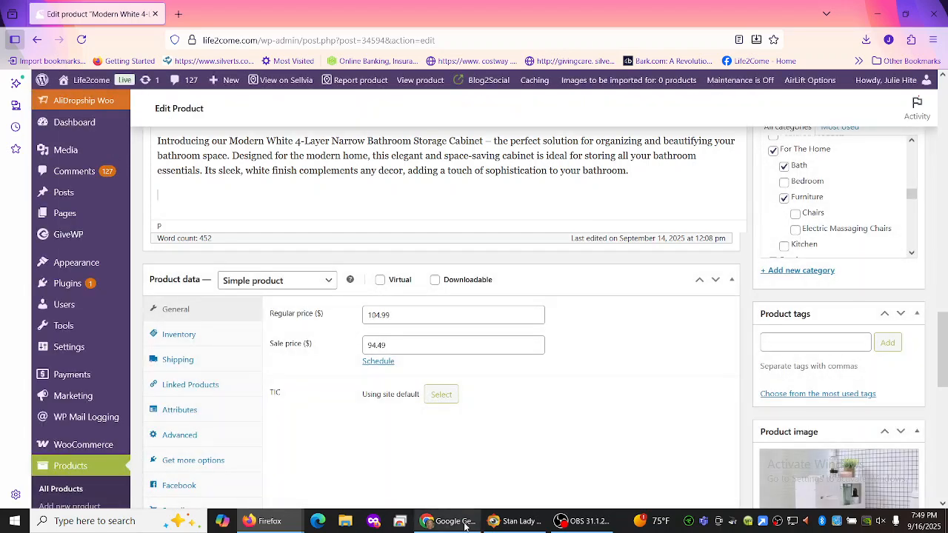
Step: In Gemini, rate the rewritten description as a good response and submit "Please provide product tags seperated by commas."
left_click(465, 522)
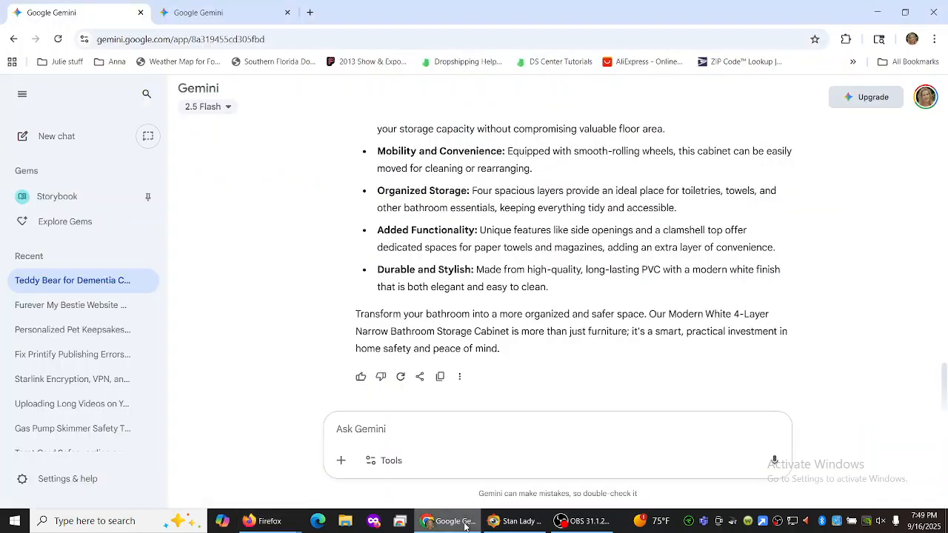
left_click(362, 378)
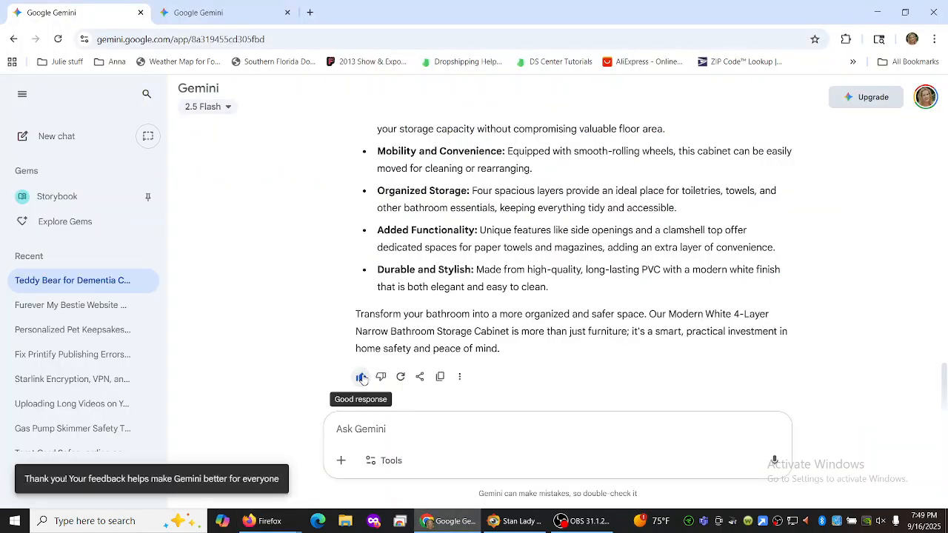
left_click(379, 431)
type("Please provide product tags seperated by commas.")
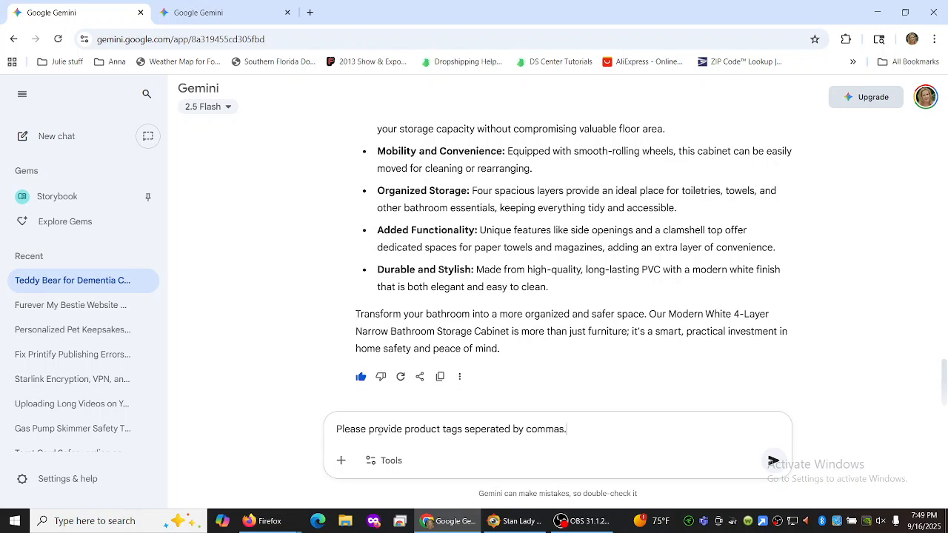
left_click(773, 463)
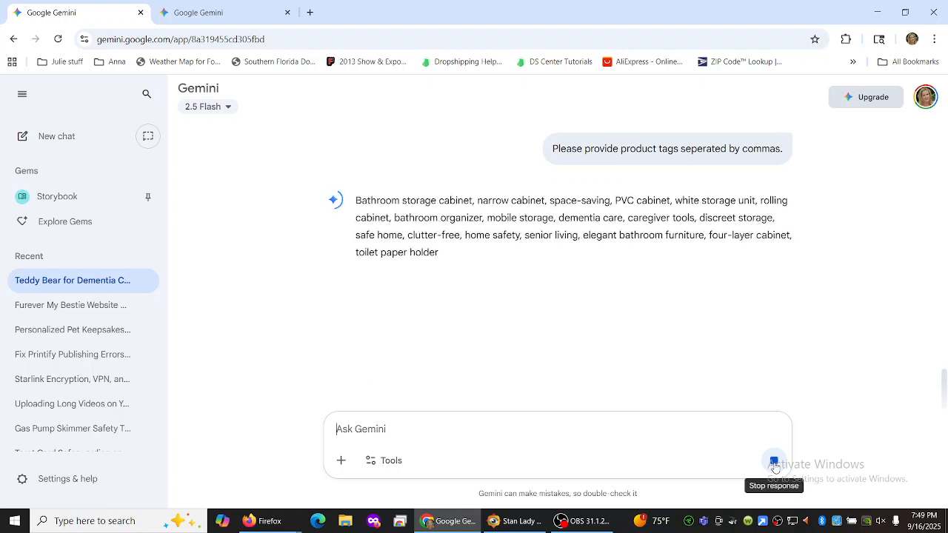
Step: Copy Gemini's comma-separated tags, from "Bathroom storage cabinet" to "toilet paper holder", and add them as product tags in the cabinet's Firefox editor
left_click(440, 280)
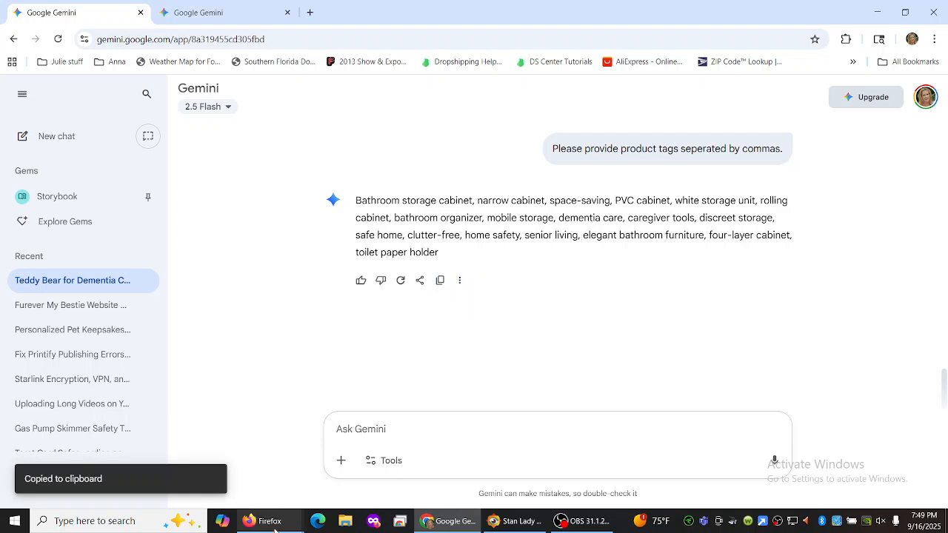
mouse_move(282, 519)
left_click(374, 478)
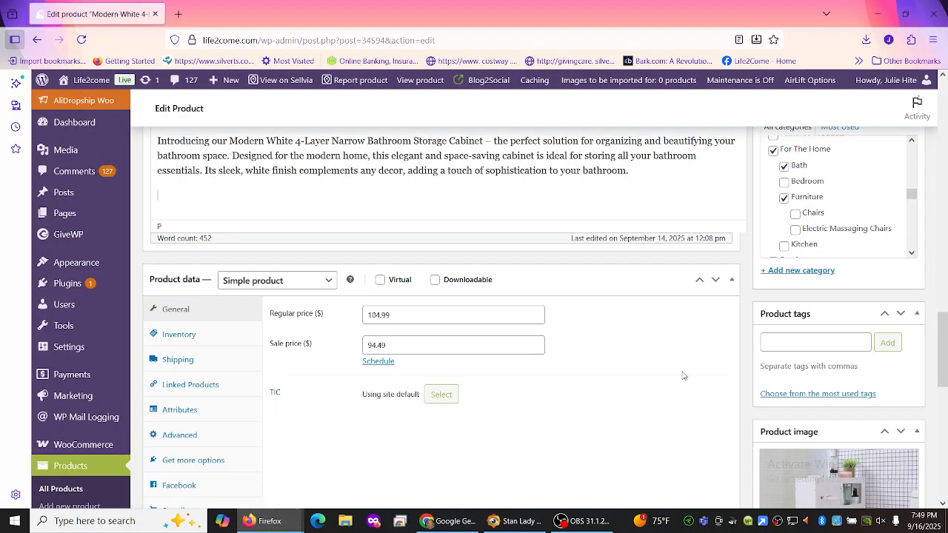
left_click(788, 341)
key("ctrl+v")
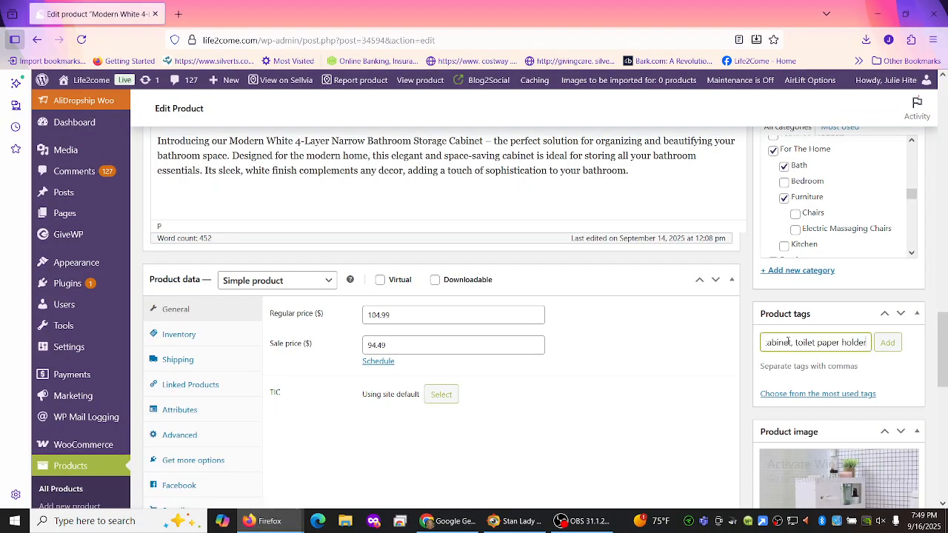
left_click(887, 343)
mouse_move(943, 319)
left_mouse_down()
mouse_move(944, 354)
mouse_move(947, 328)
left_mouse_up()
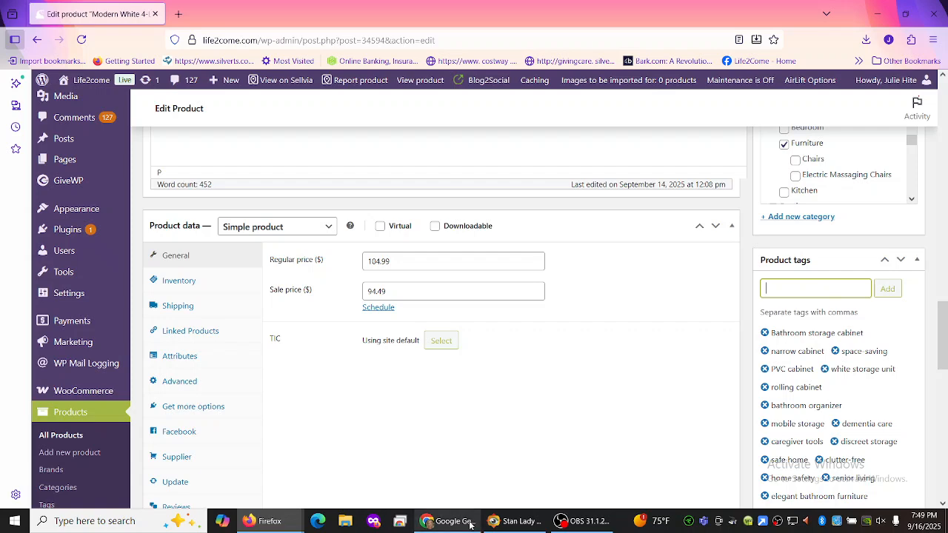
Step: Look back at the caregiver benefits in Gemini's cabinet description and return to the product editor in Firefox
left_click(444, 520)
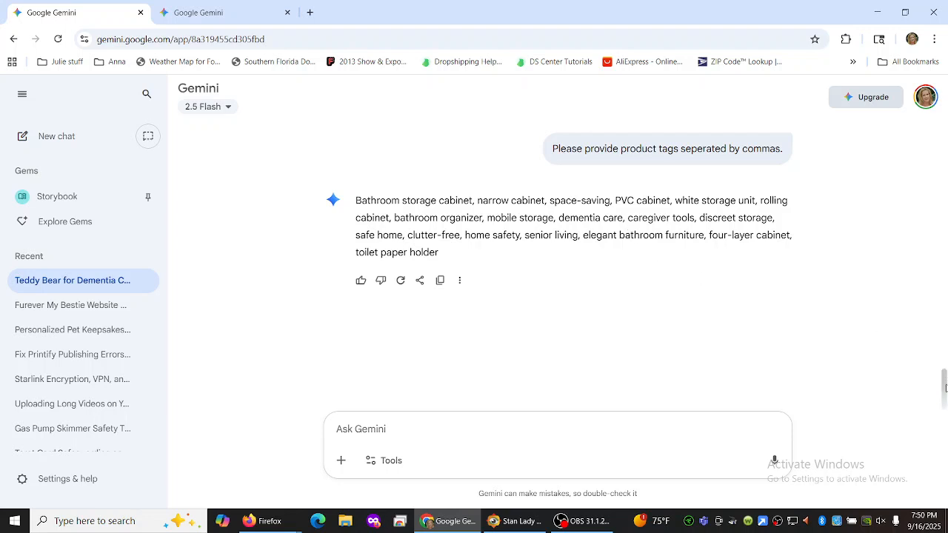
left_click_drag(945, 387, 946, 304)
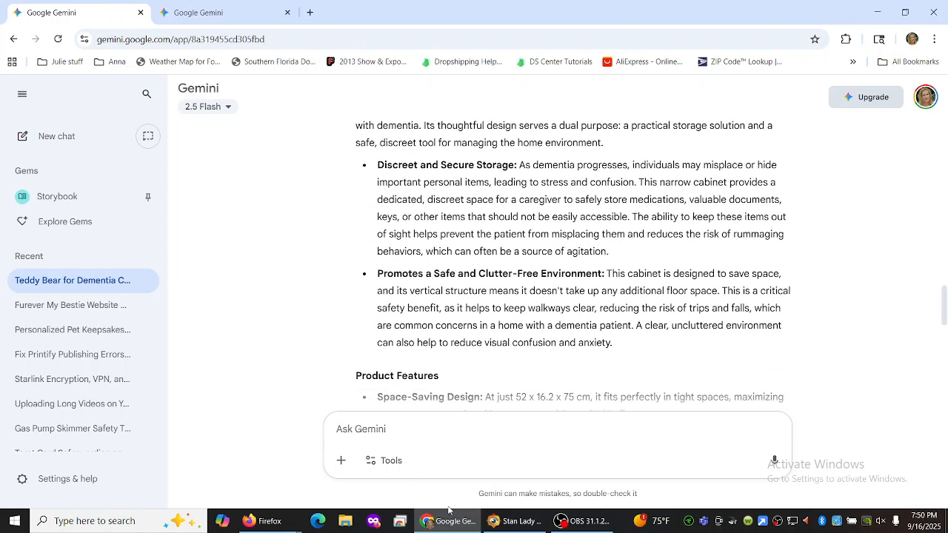
mouse_move(269, 521)
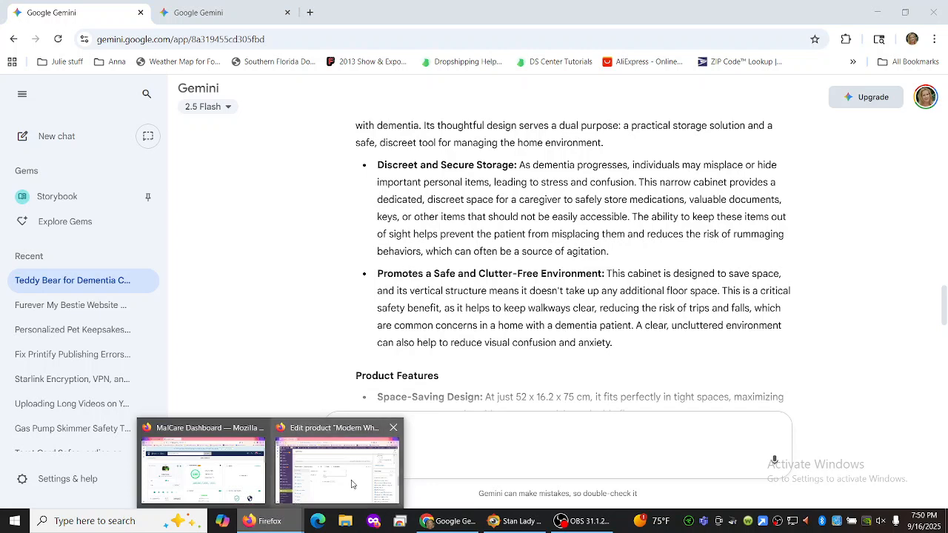
left_click(351, 485)
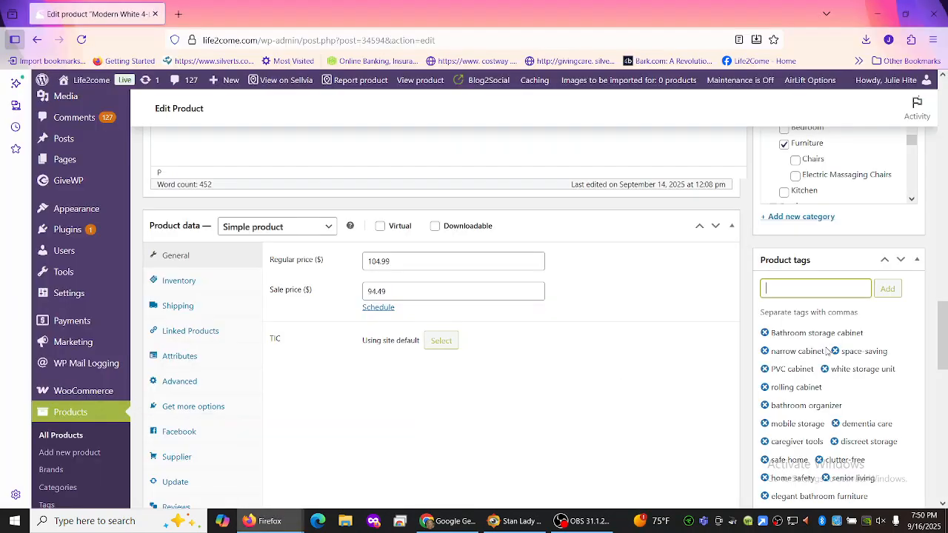
Step: Check the cabinet's assigned product categories and update the product to save the new description and tags
scroll(945, 348, "up", 3)
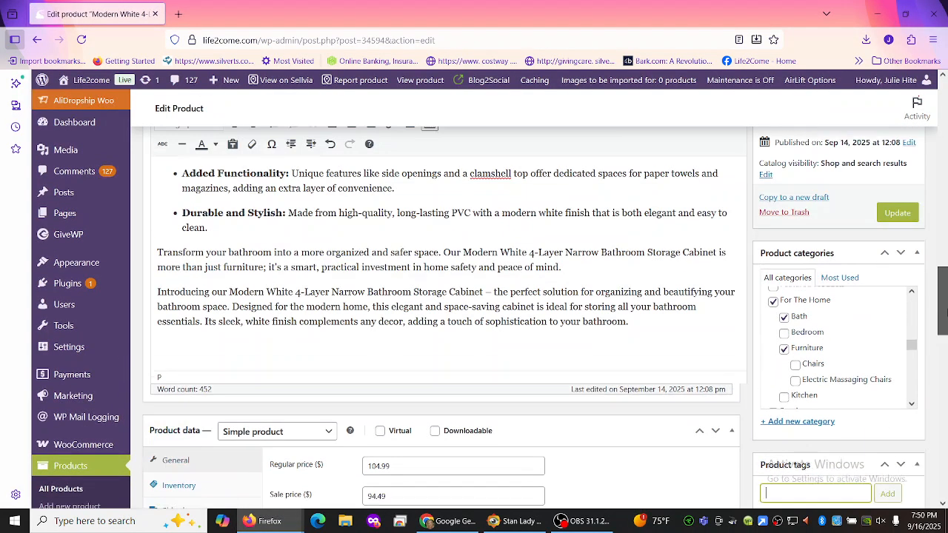
left_click(783, 323)
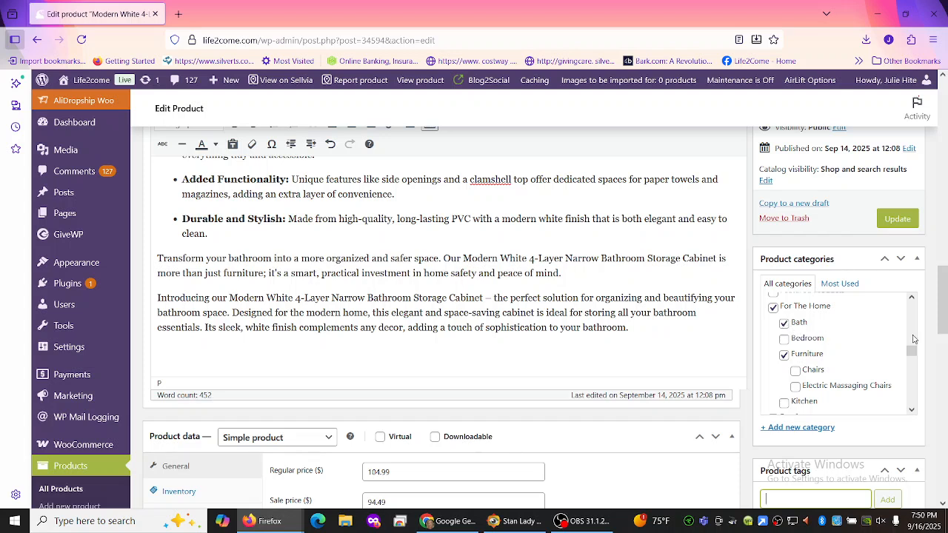
left_click_drag(912, 302, 912, 302)
left_click_drag(913, 335, 916, 309)
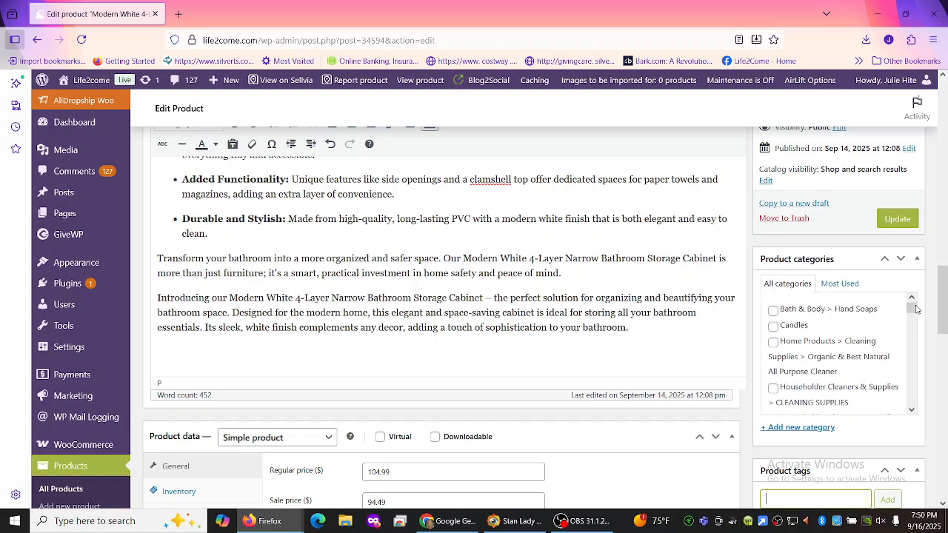
left_click(909, 220)
left_click(898, 219)
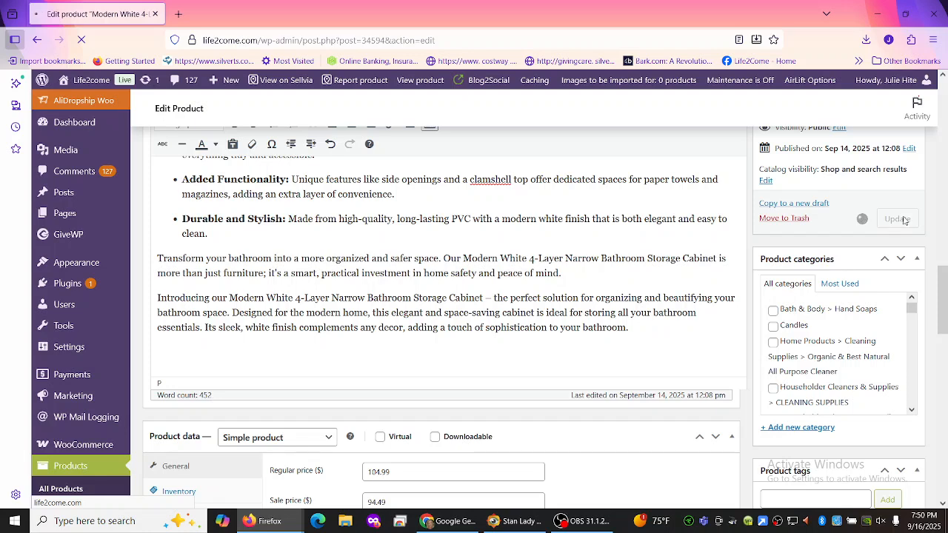
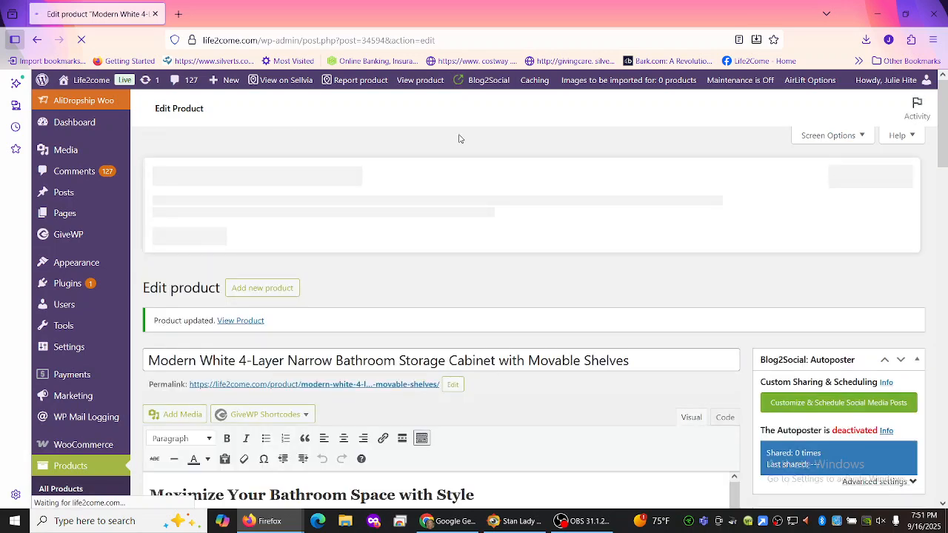
Step: Return from the Sellvia deposit page to the product editor and dismiss the outdated-template notice and the WooCommerce Stripe Gateway message
left_click(244, 323)
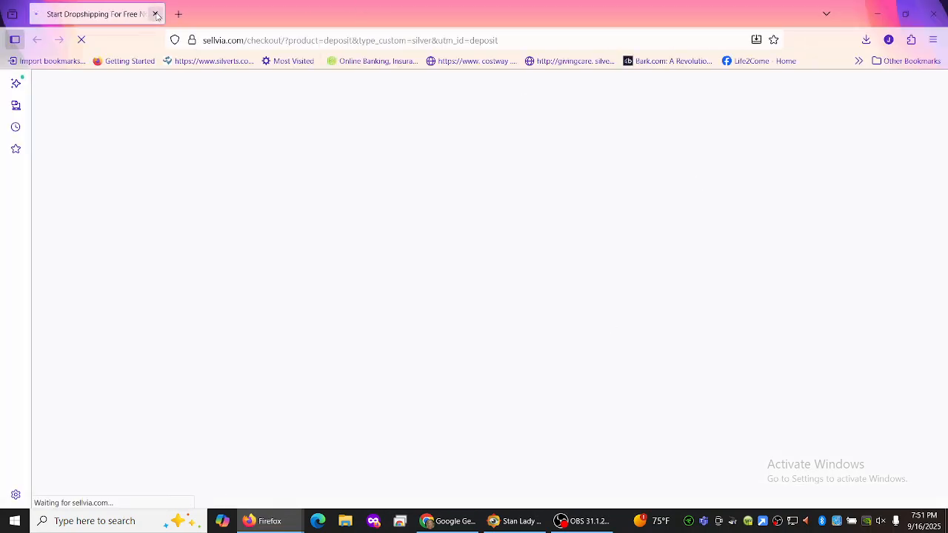
left_click(37, 40)
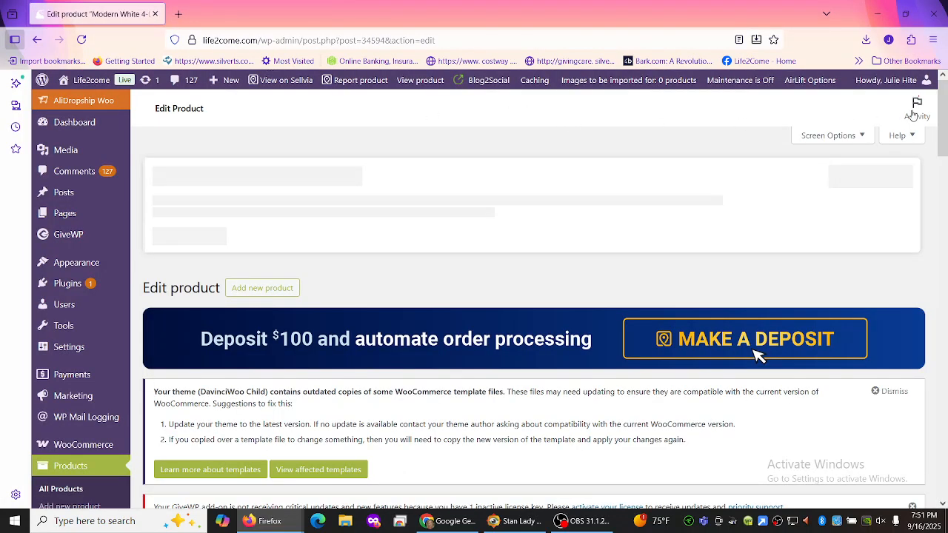
left_click_drag(944, 108, 946, 134)
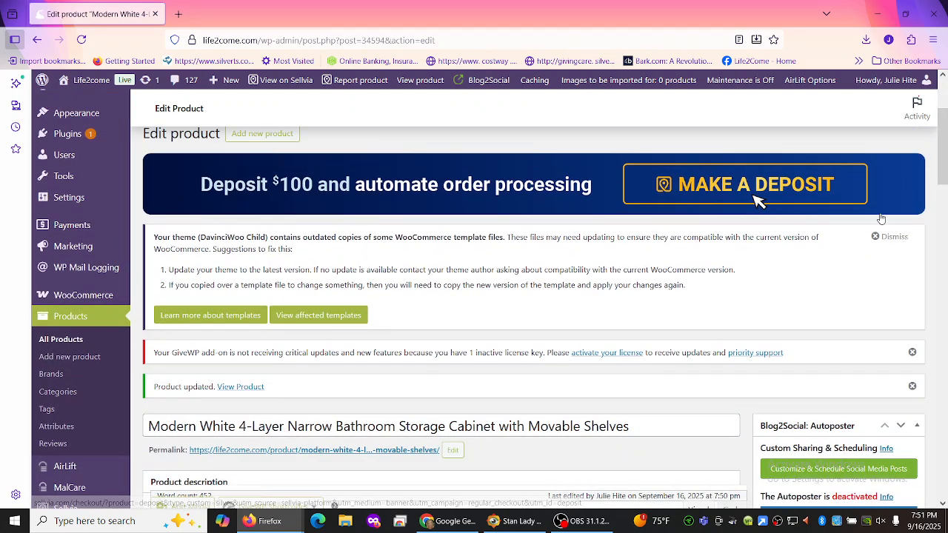
left_click(885, 242)
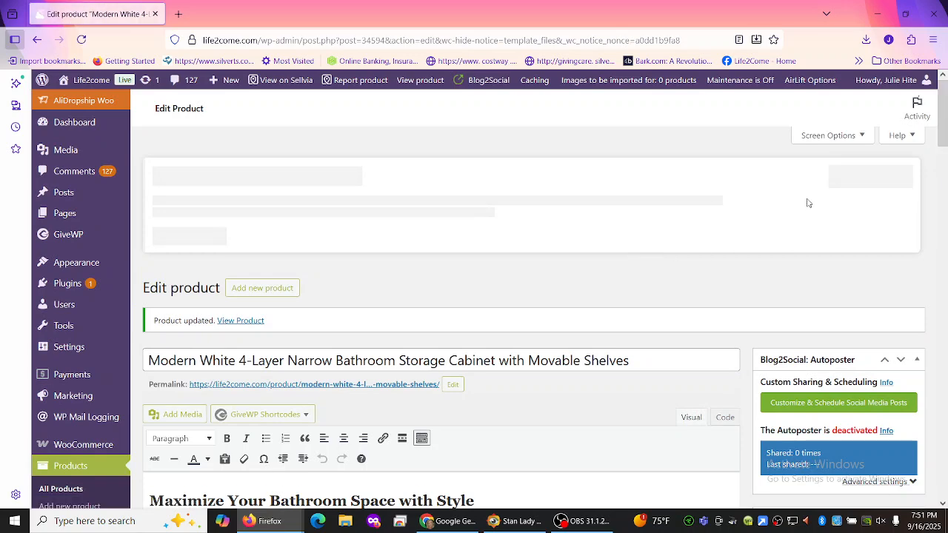
left_click(863, 140)
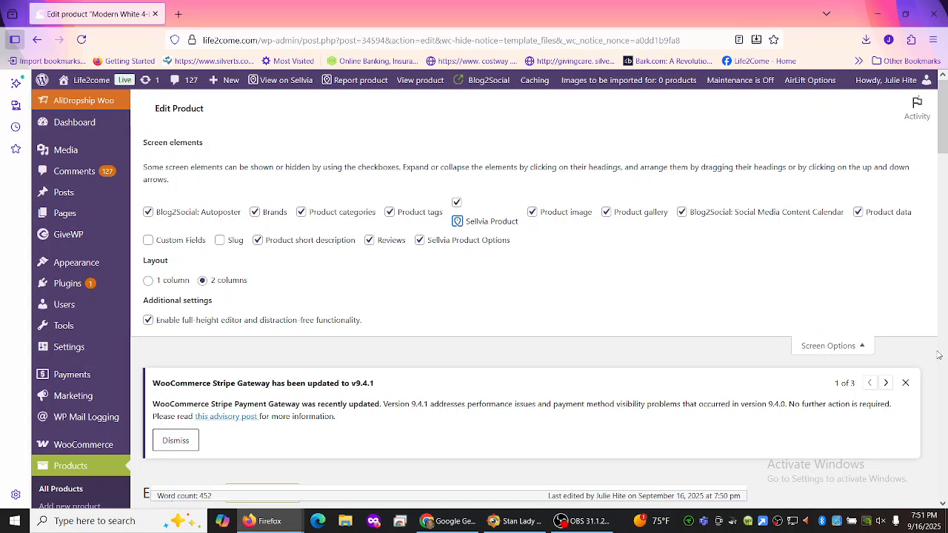
left_click(906, 383)
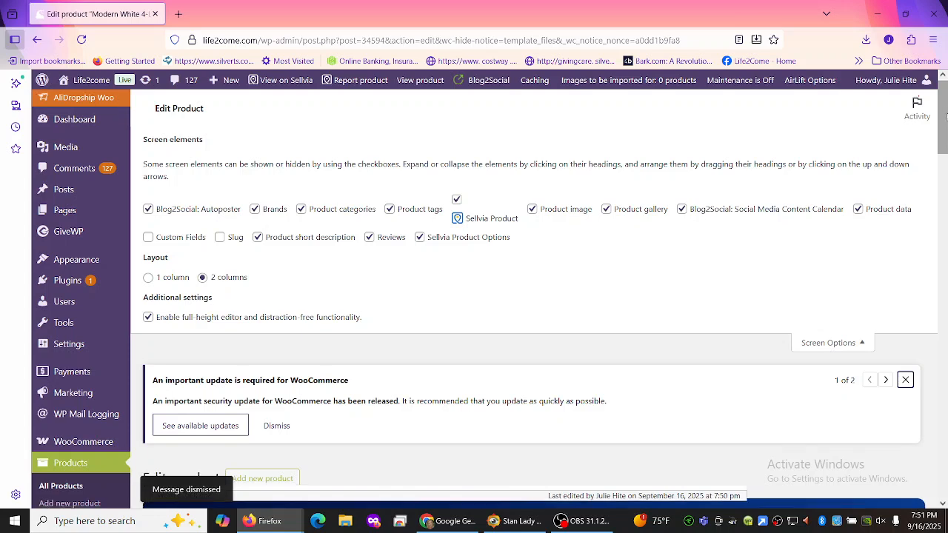
Step: Open the updated cabinet's store page and review its product details, item specifics, and shipping and payment information
scroll(755, 311, "down", 3)
scroll(485, 226, "down", 2)
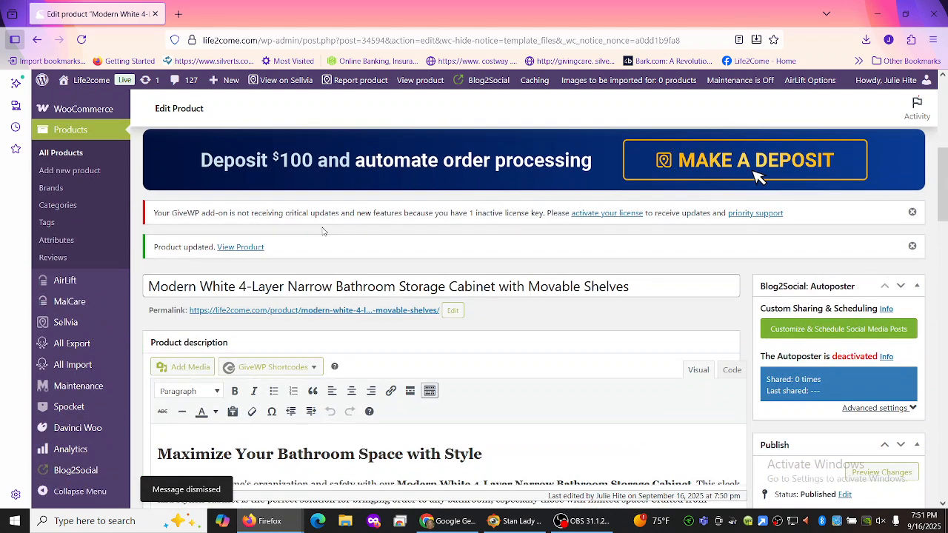
left_click(250, 253)
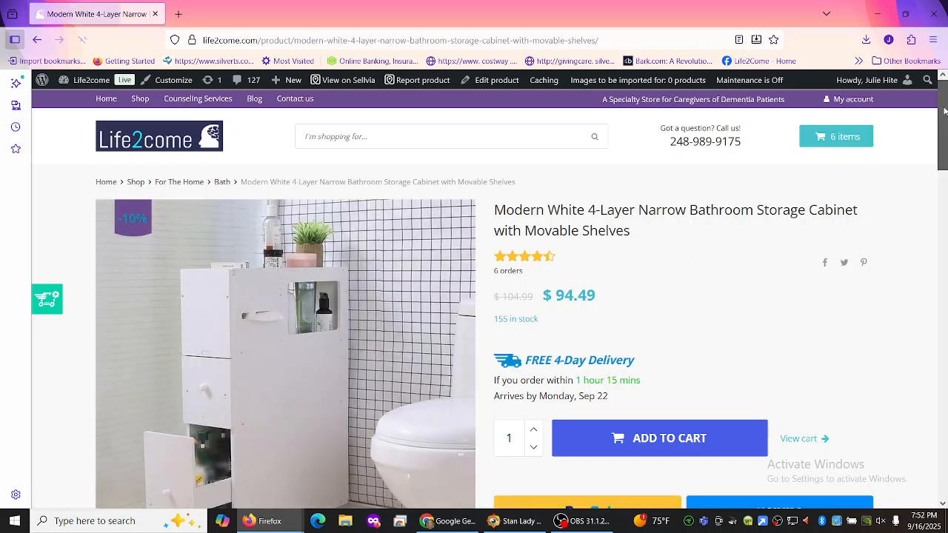
left_click_drag(944, 111, 946, 129)
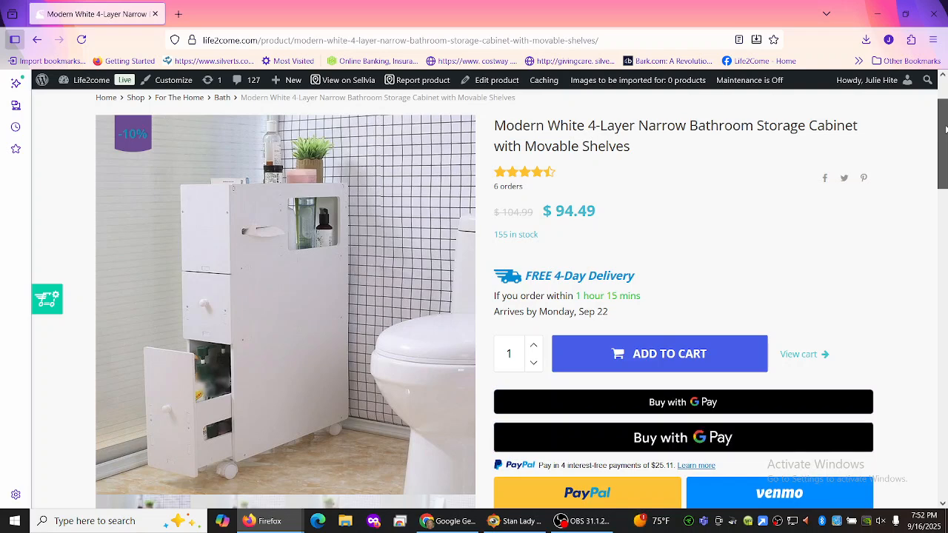
left_click_drag(946, 129, 946, 256)
left_click(224, 144)
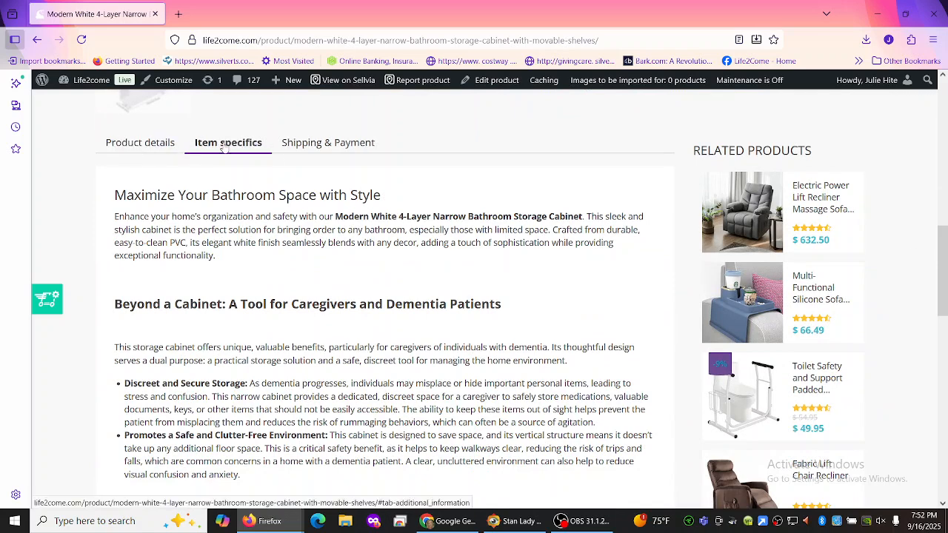
left_click(329, 148)
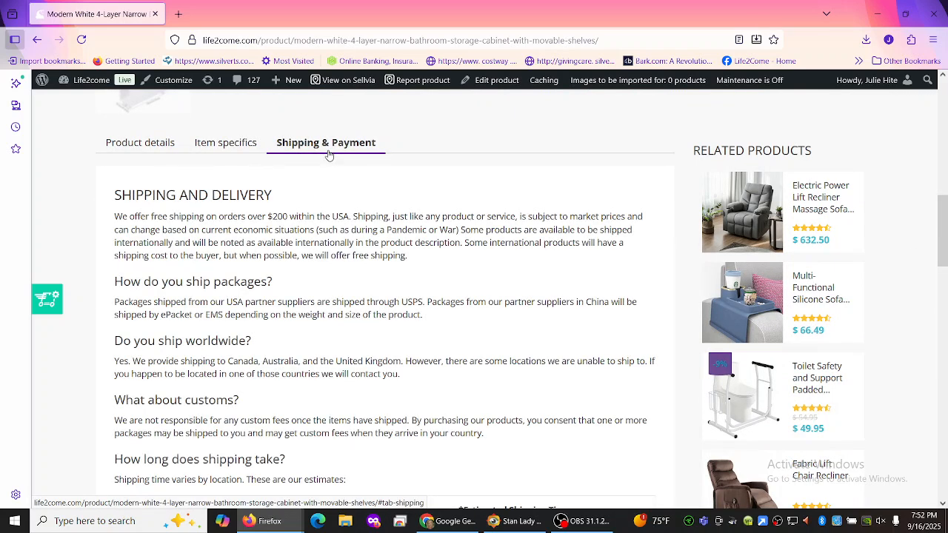
left_click(161, 148)
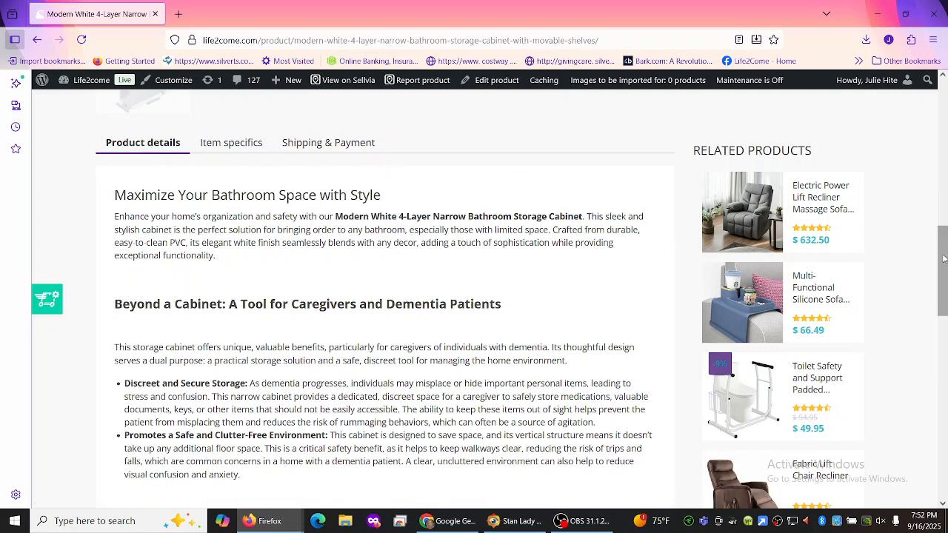
left_click_drag(944, 259, 945, 104)
Step: Log out of the Life2come site account and switch to OBS
mouse_move(870, 84)
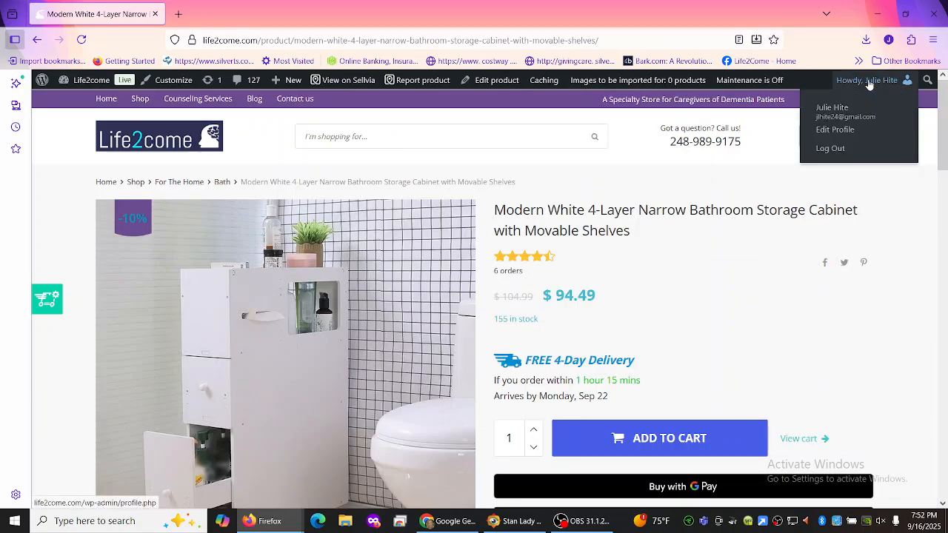
left_click(827, 149)
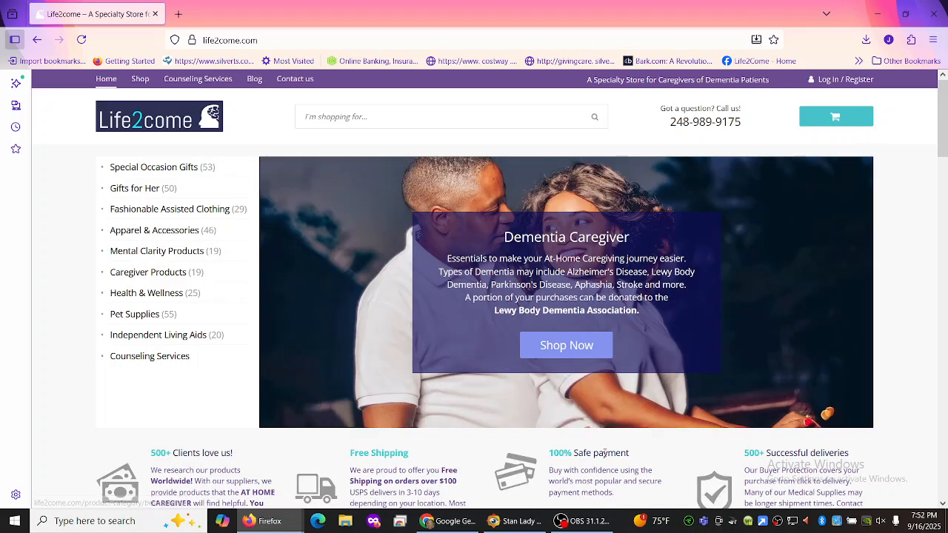
left_click(588, 521)
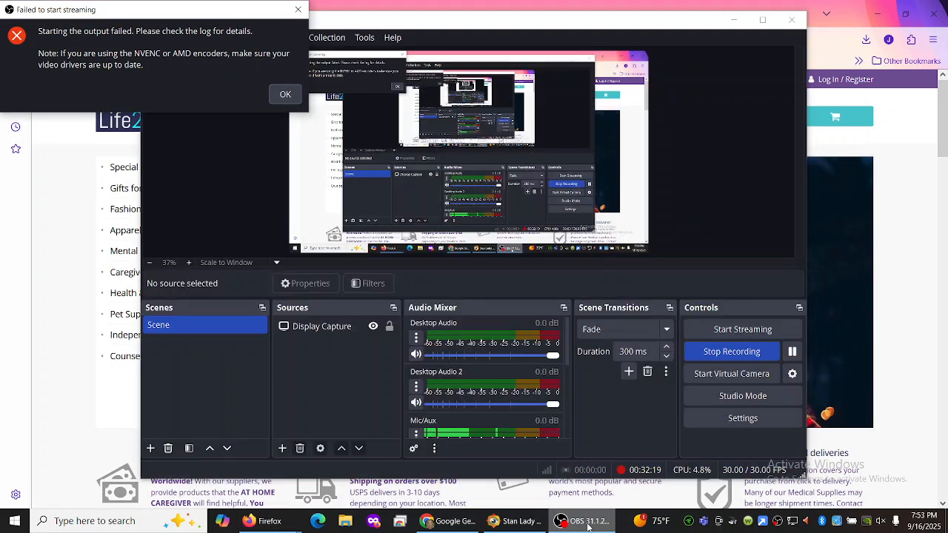